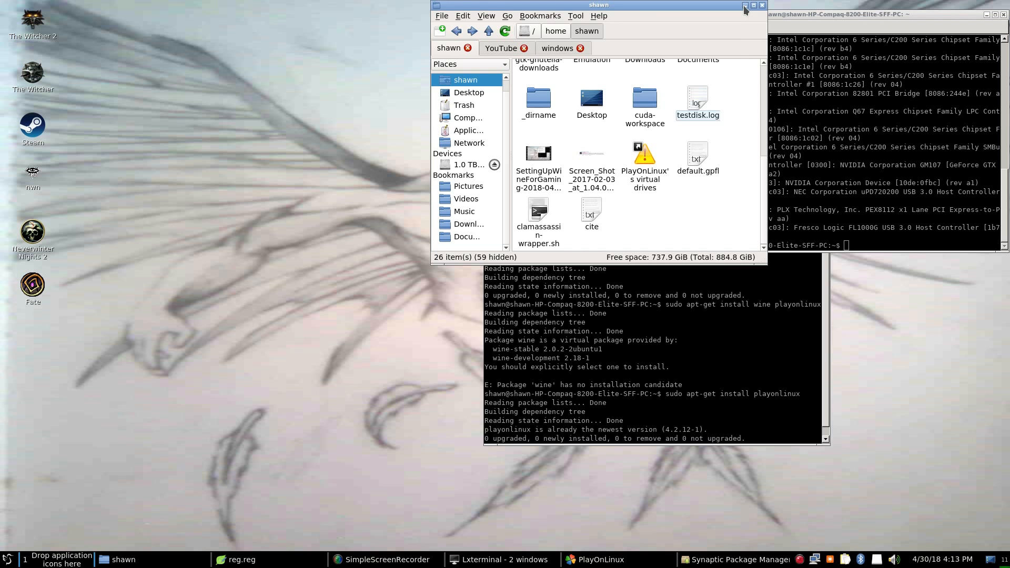
# Minimize both terminal windows and place the file manager window in the desktop's upper-right corner.
pyautogui.moveTo(696, 7); pyautogui.dragTo(451, 13)
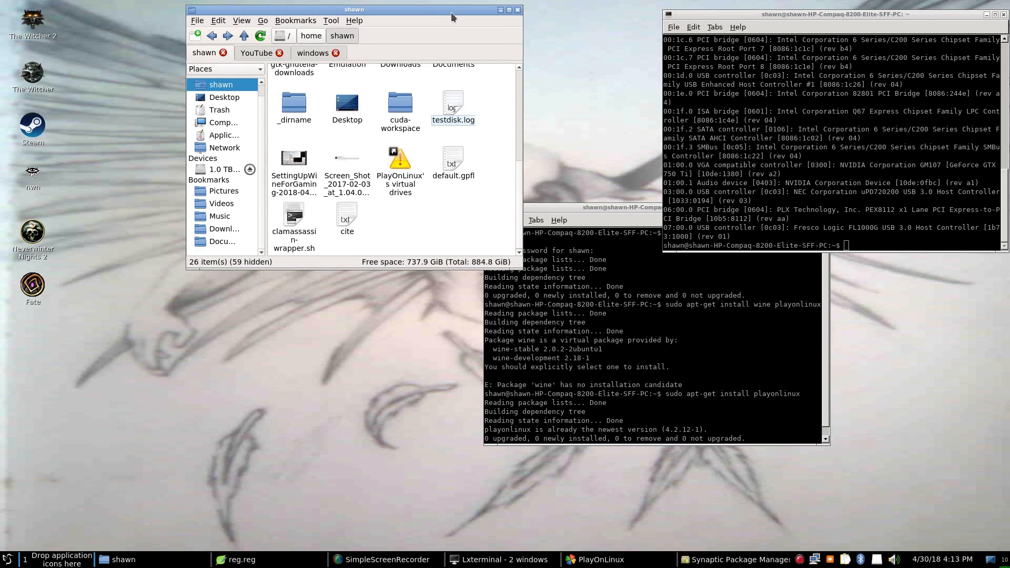
pyautogui.click(985, 14)
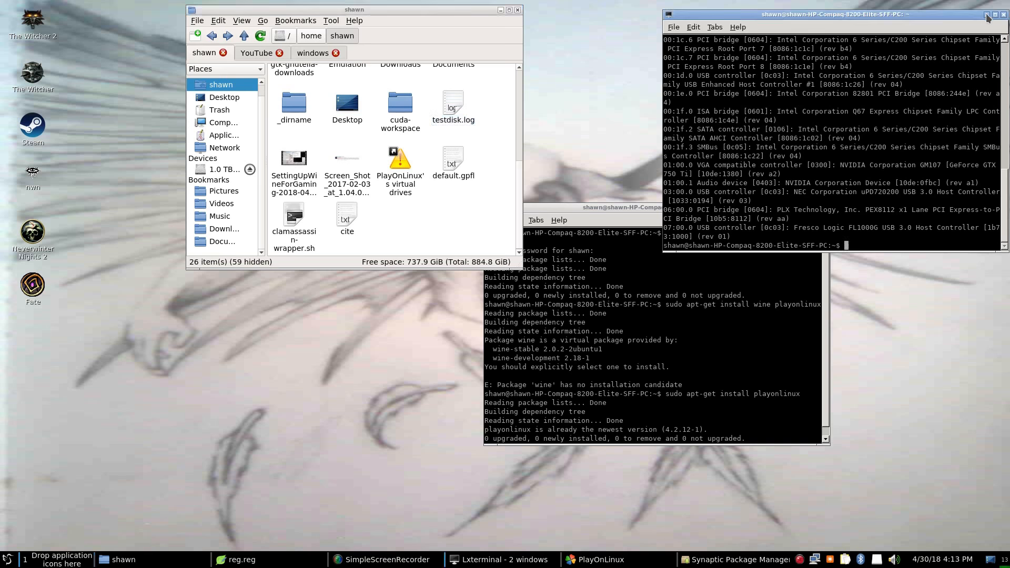
pyautogui.click(808, 208)
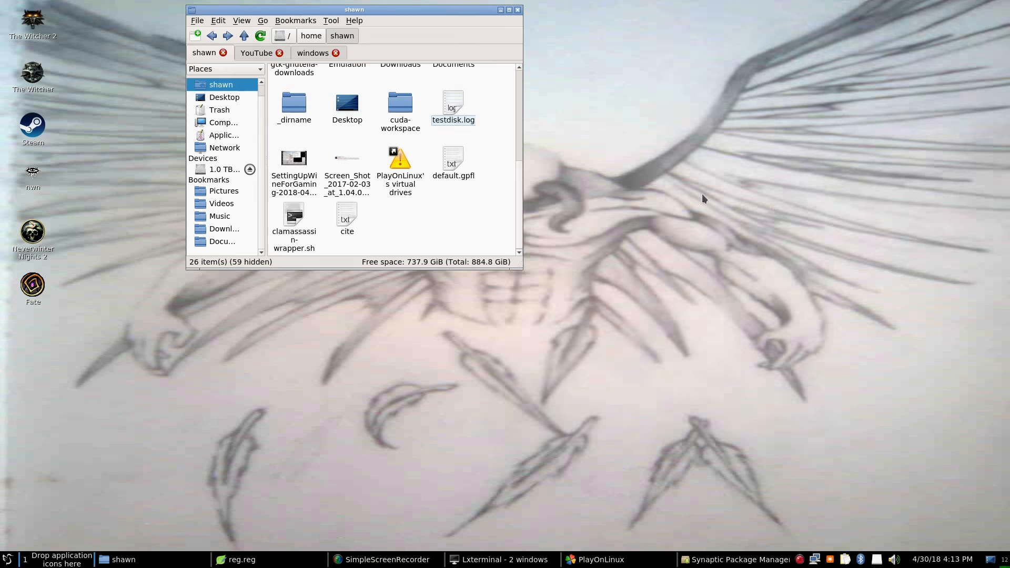
pyautogui.moveTo(418, 10); pyautogui.dragTo(904, 5)
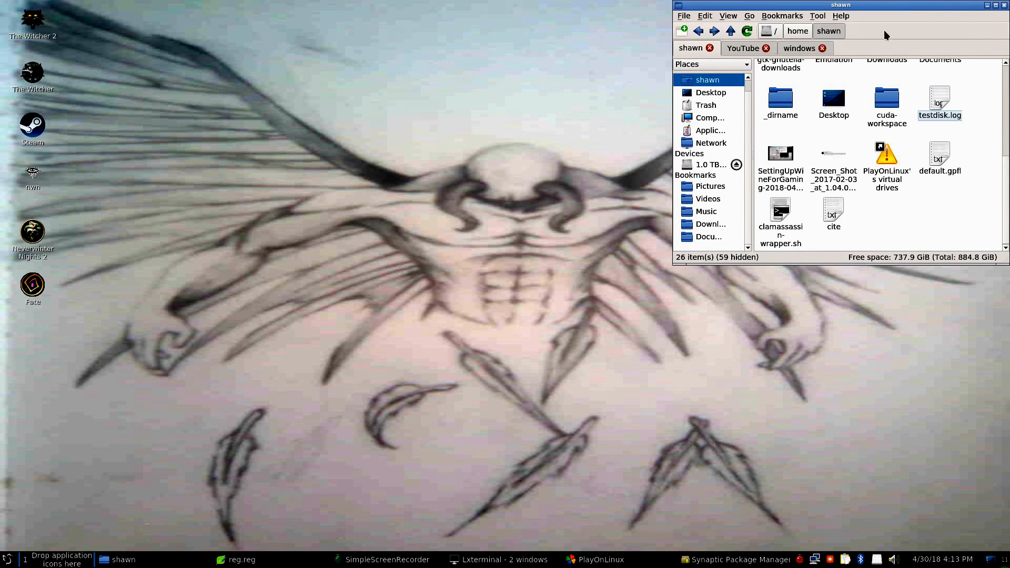
# Switch to Synaptic Package Manager, filter the packages by "build" and view the build-essential package's description.
pyautogui.click(719, 559)
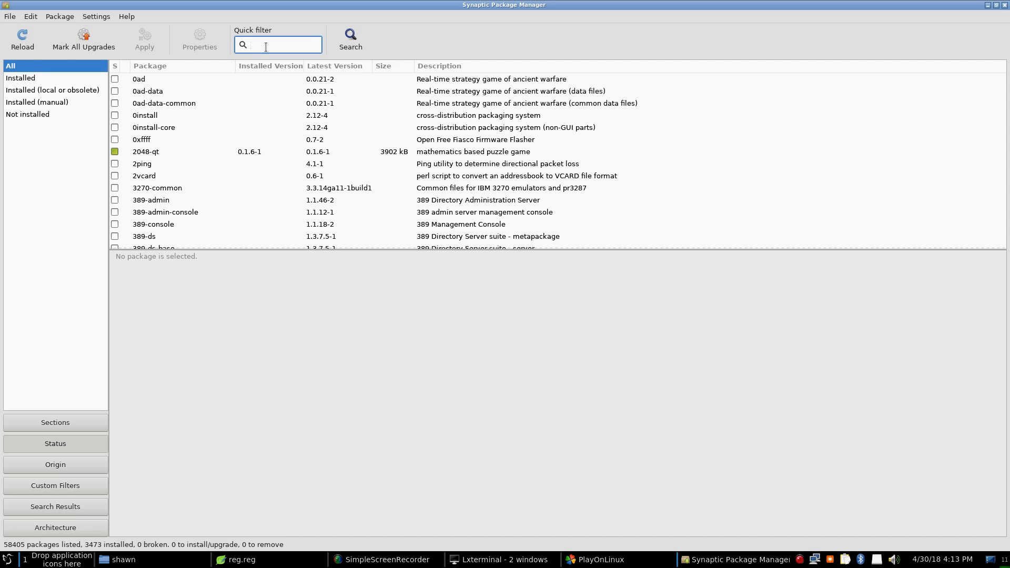
pyautogui.write('build')
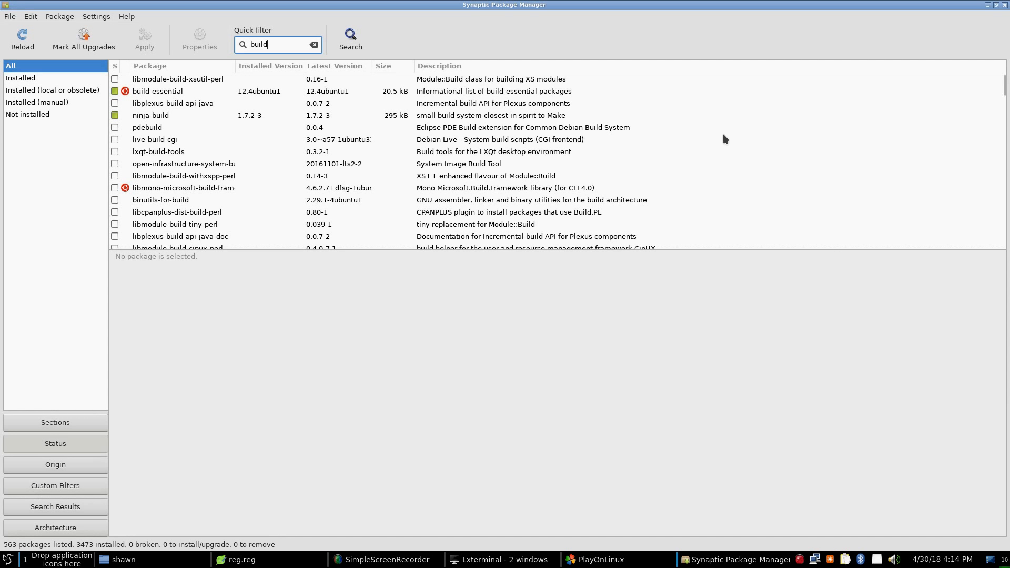
pyautogui.click(163, 95)
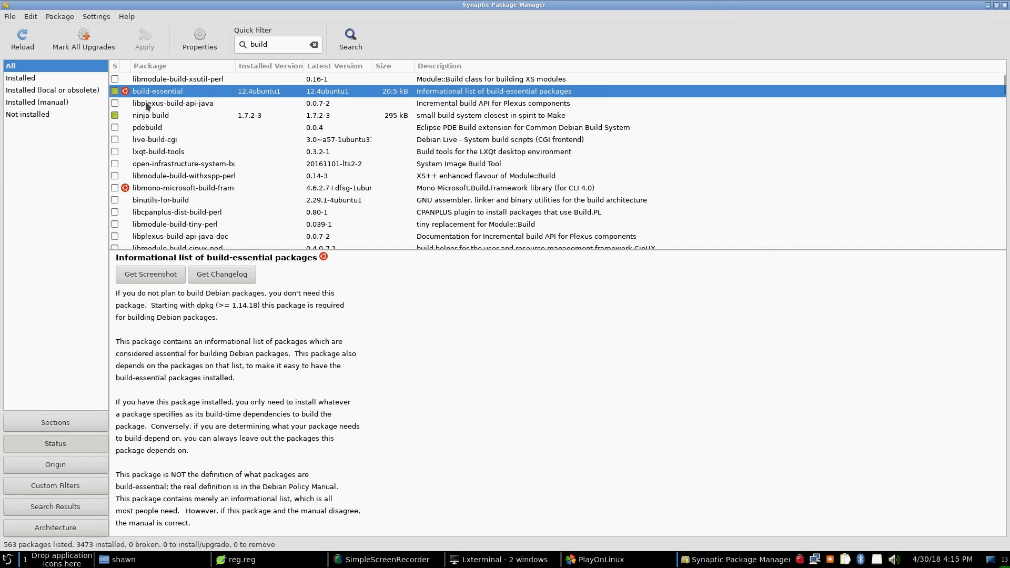
# Filter the package list by "wine" to review the Wine packages, and set the filter back to "build".
pyautogui.doubleClick(272, 45)
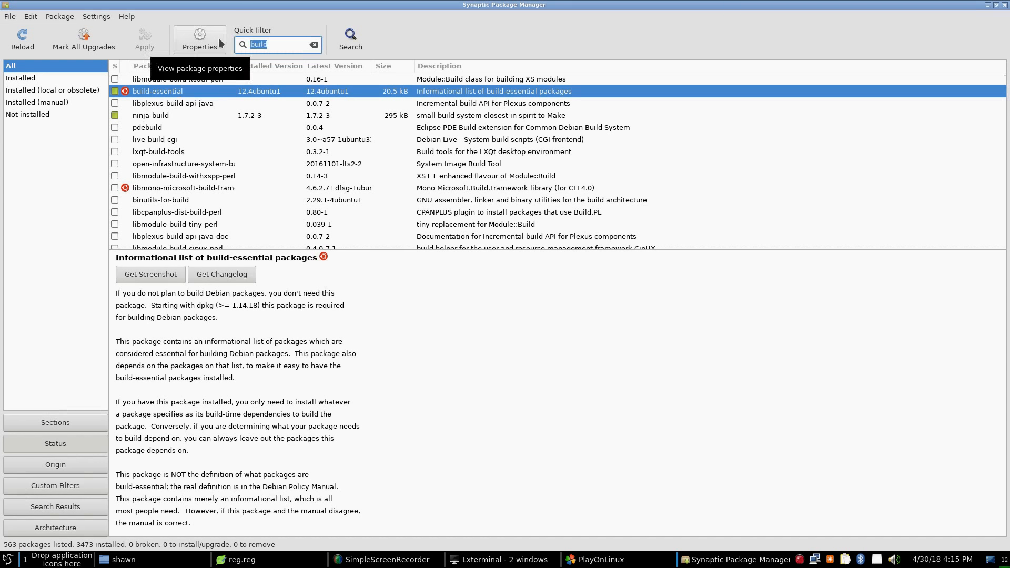
pyautogui.press('BackSpace')
pyautogui.write('w')
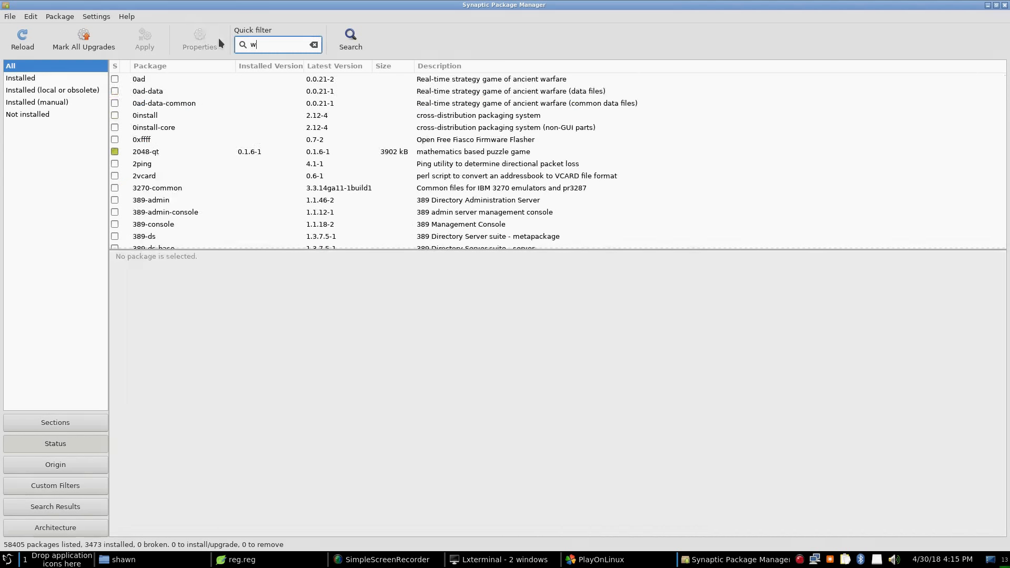
pyautogui.write('ine')
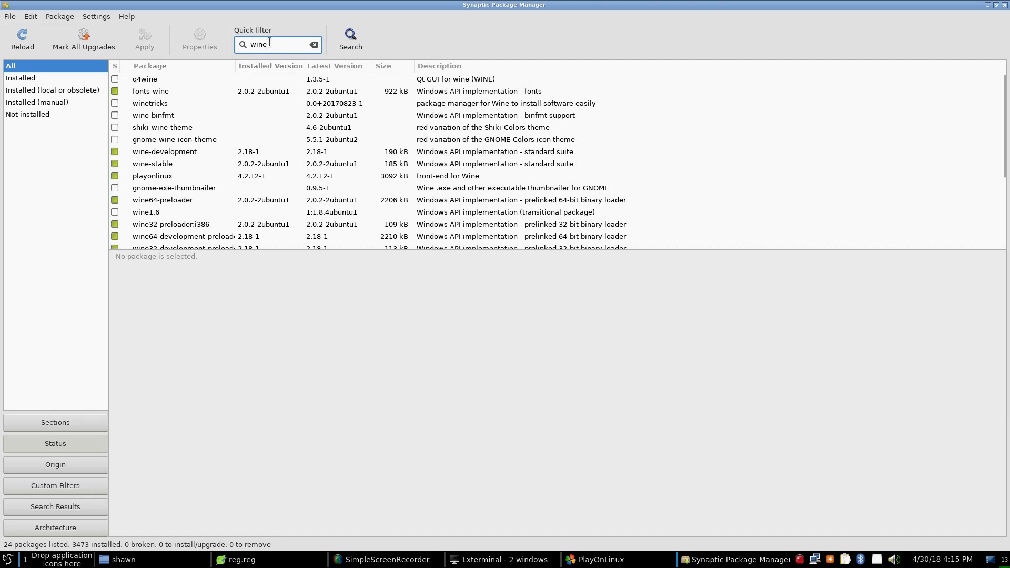
pyautogui.moveTo(273, 45); pyautogui.dragTo(240, 45)
pyautogui.write('build')
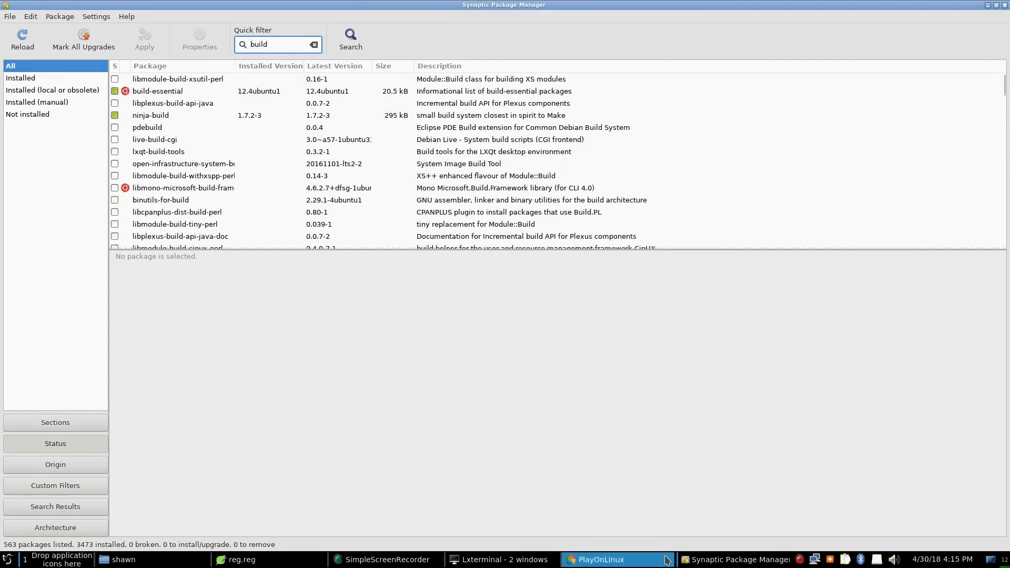
# Restore the two existing terminal windows and open a new LXTerminal window, shifting it slightly from the desktop's edge.
pyautogui.click(536, 560)
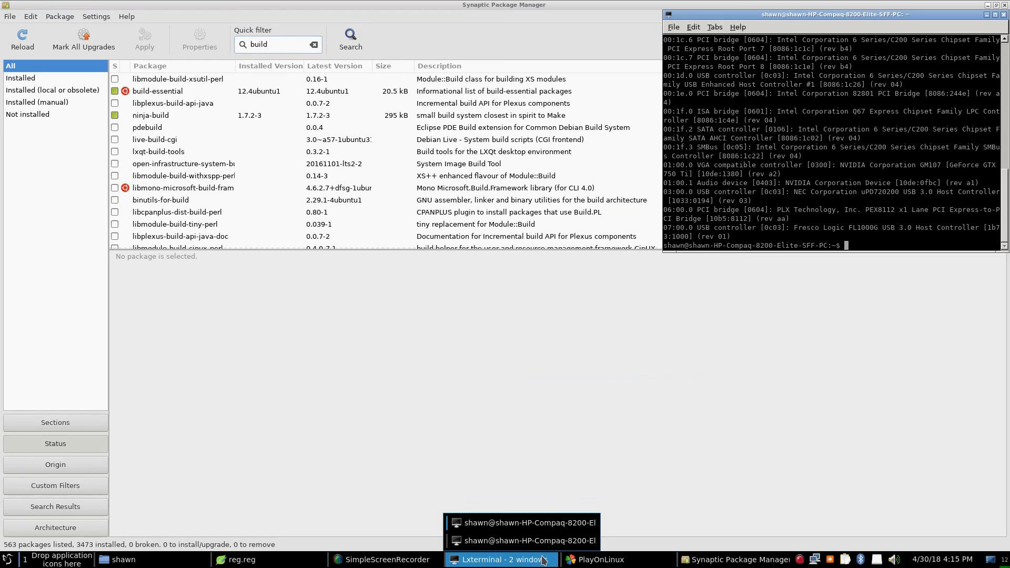
pyautogui.click(537, 541)
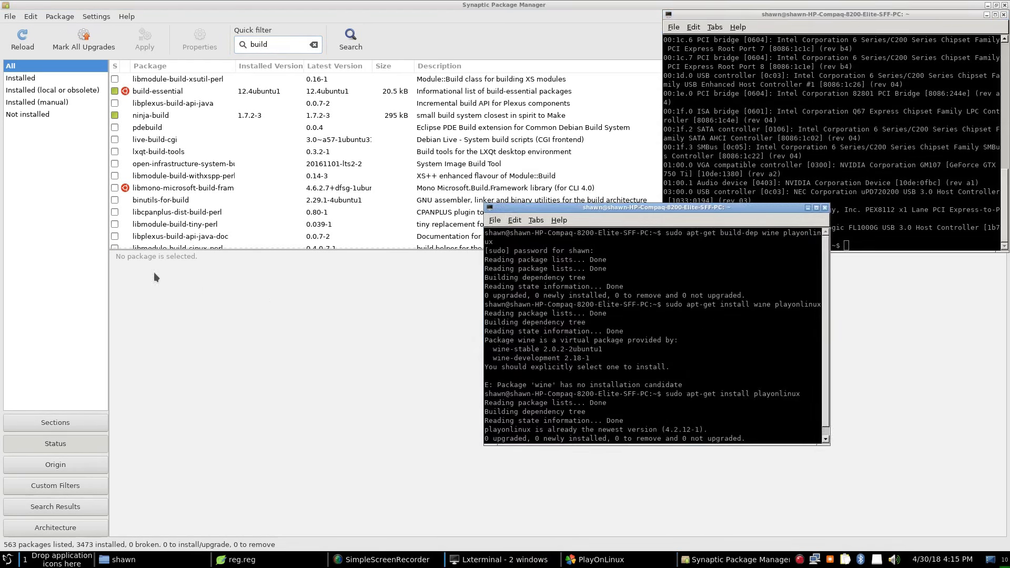
pyautogui.click(8, 559)
pyautogui.moveTo(33, 448)
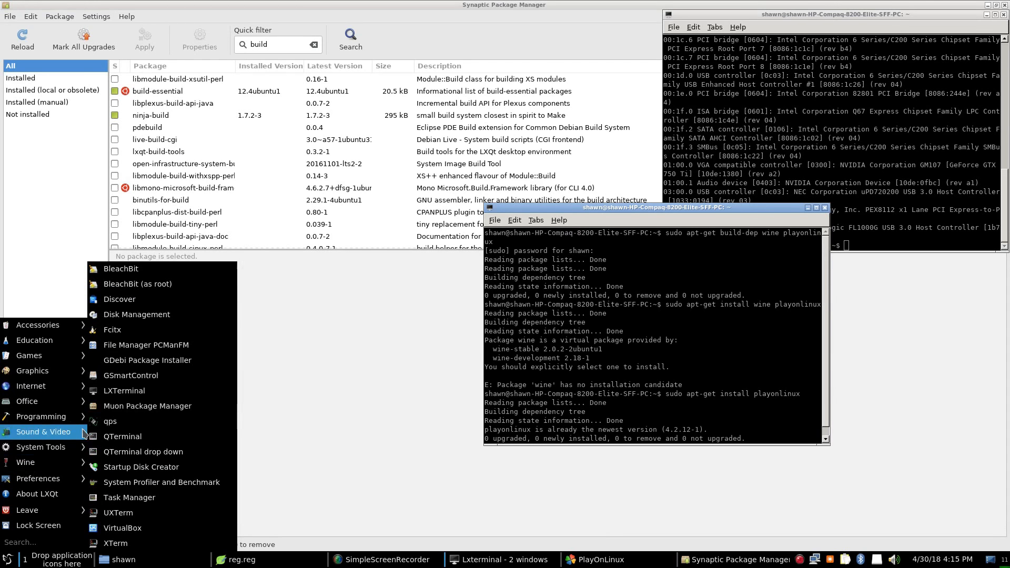
pyautogui.click(124, 390)
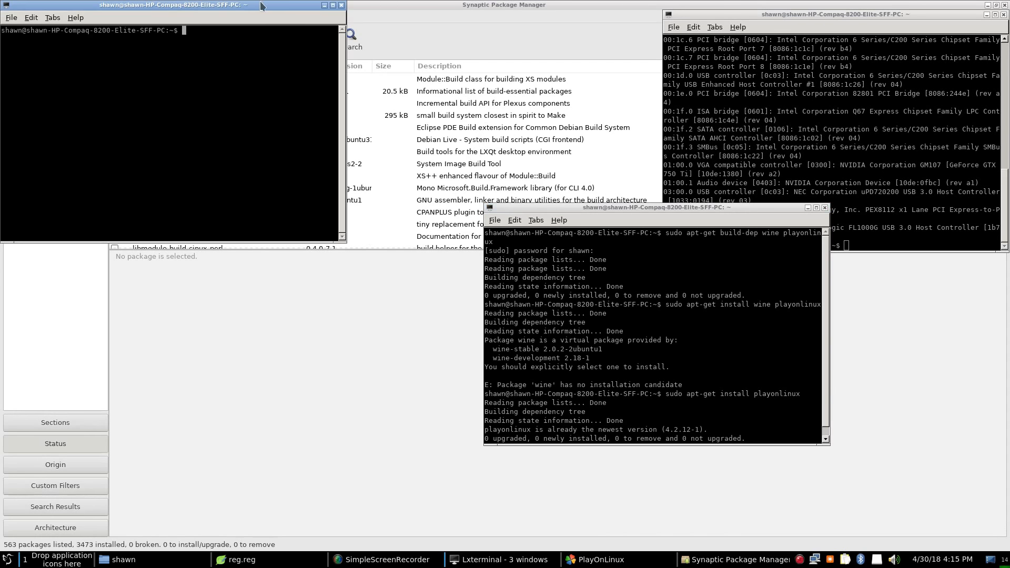
pyautogui.moveTo(261, 5); pyautogui.dragTo(301, 5)
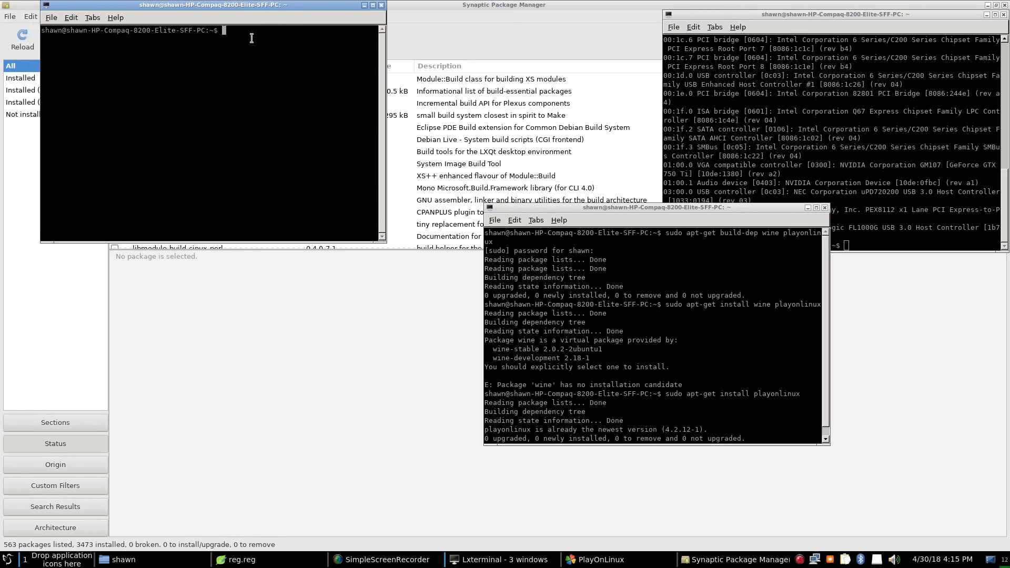
# Enter the command "sudo apt-get install playonlinux" in the new terminal without running it, and close Synaptic Package Manager.
pyautogui.write('sudo apt-get install wine')
pyautogui.press('BackSpace')
pyautogui.press('BackSpace')
pyautogui.press('BackSpace')
pyautogui.press('BackSpace')
pyautogui.write('playonlinux')
pyautogui.click(431, 6)
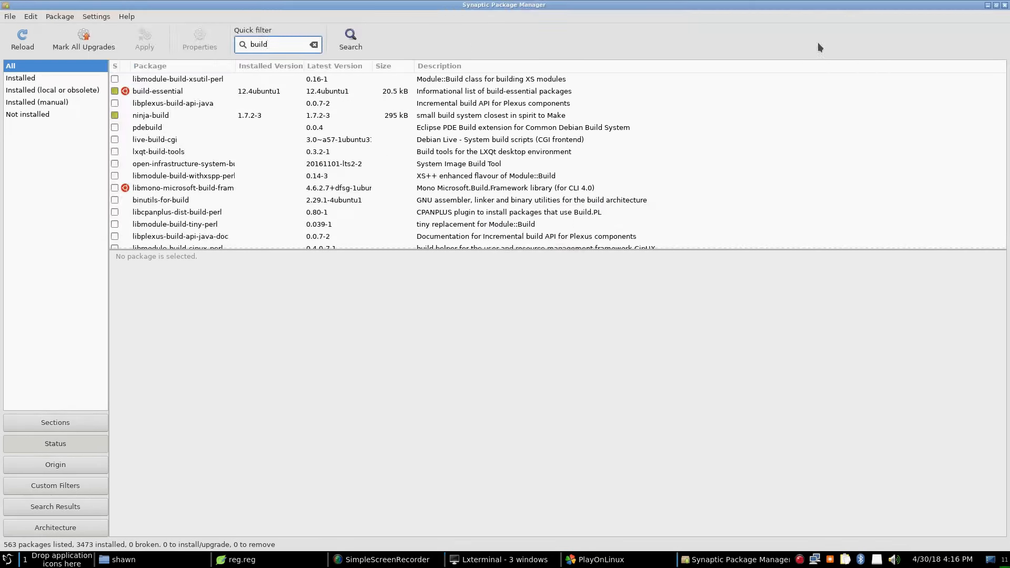
pyautogui.click(1005, 5)
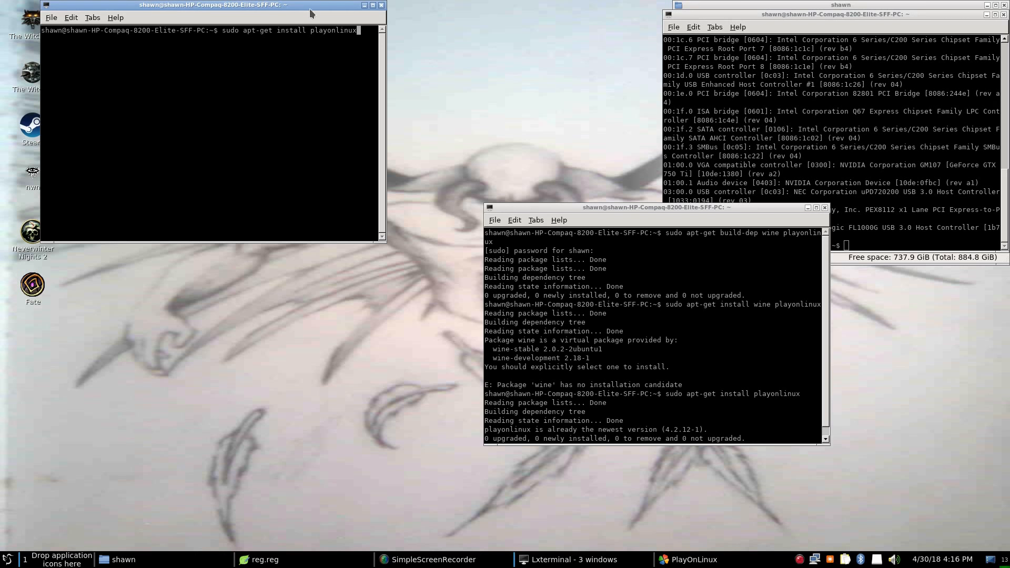
# Run the entered PlayOnLinux install command with the sudo password, and close that terminal window.
pyautogui.press('Return')
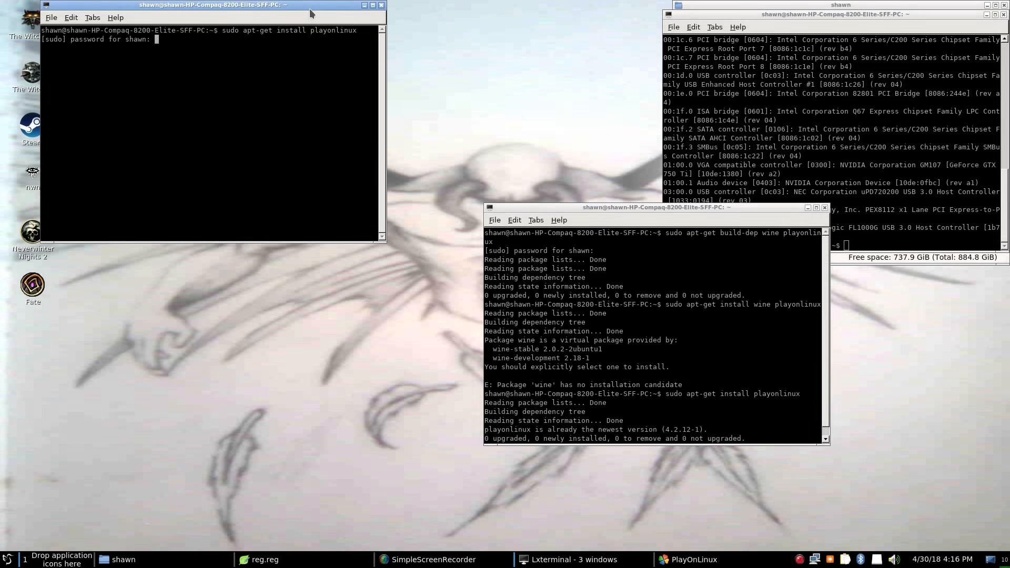
pyautogui.press('Return')
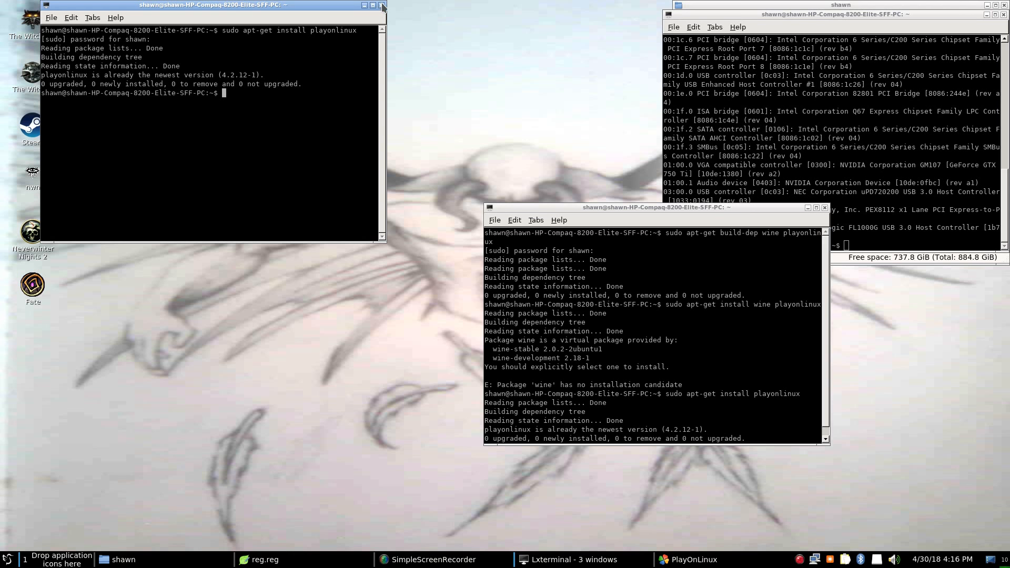
pyautogui.click(382, 6)
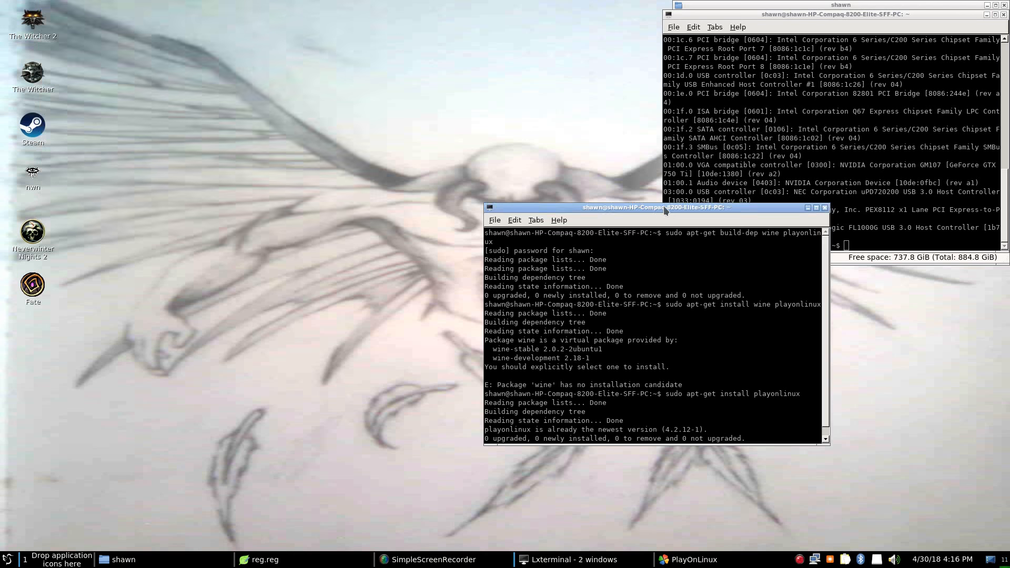
# Examine the "sudo apt-get build-dep wine playonlinux" command and the install commands after it in the earlier terminal, moving its window into clear view.
pyautogui.moveTo(664, 207); pyautogui.dragTo(479, 43)
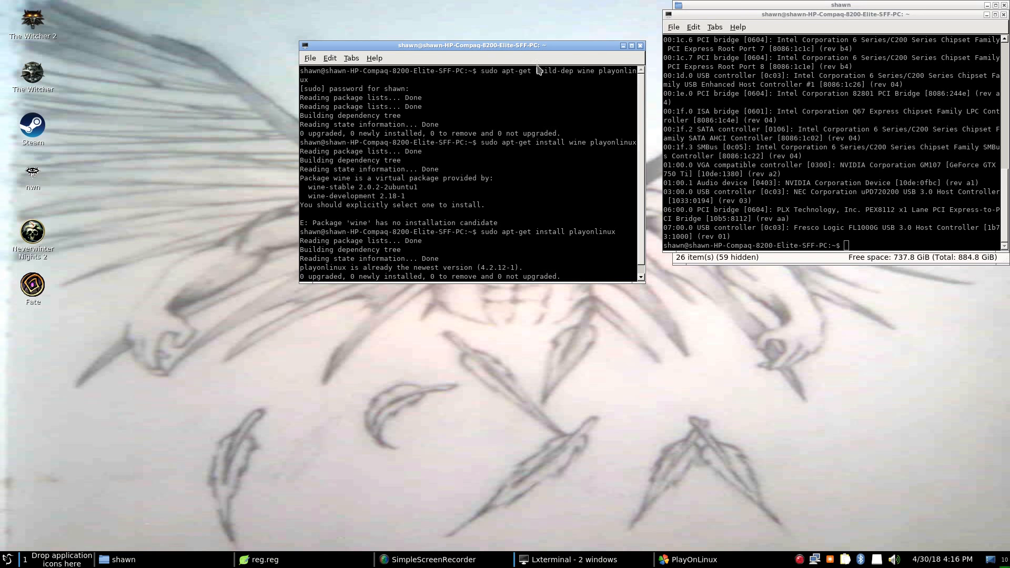
pyautogui.moveTo(482, 72); pyautogui.dragTo(309, 80)
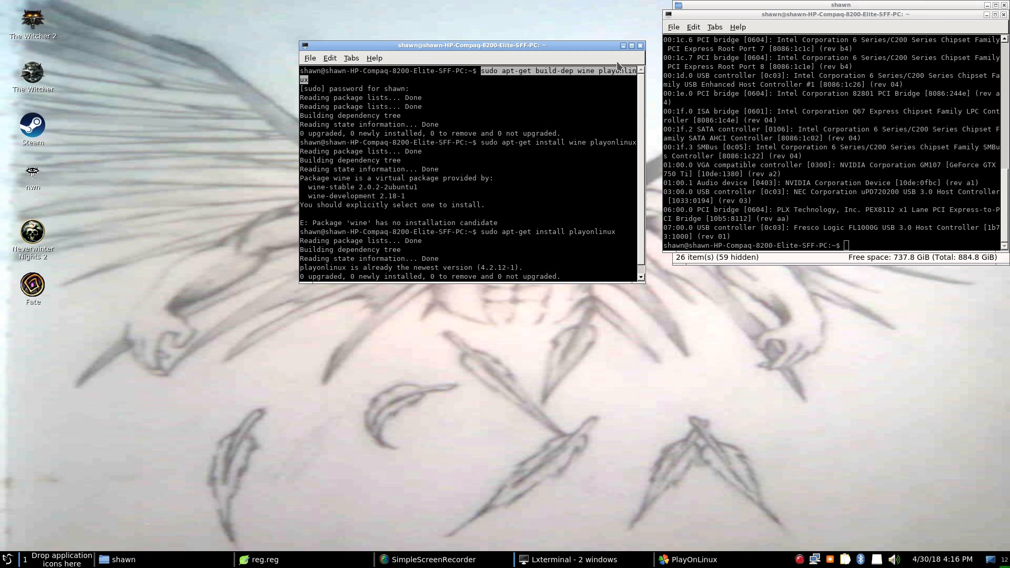
pyautogui.click(499, 91)
pyautogui.moveTo(559, 47); pyautogui.dragTo(423, 12)
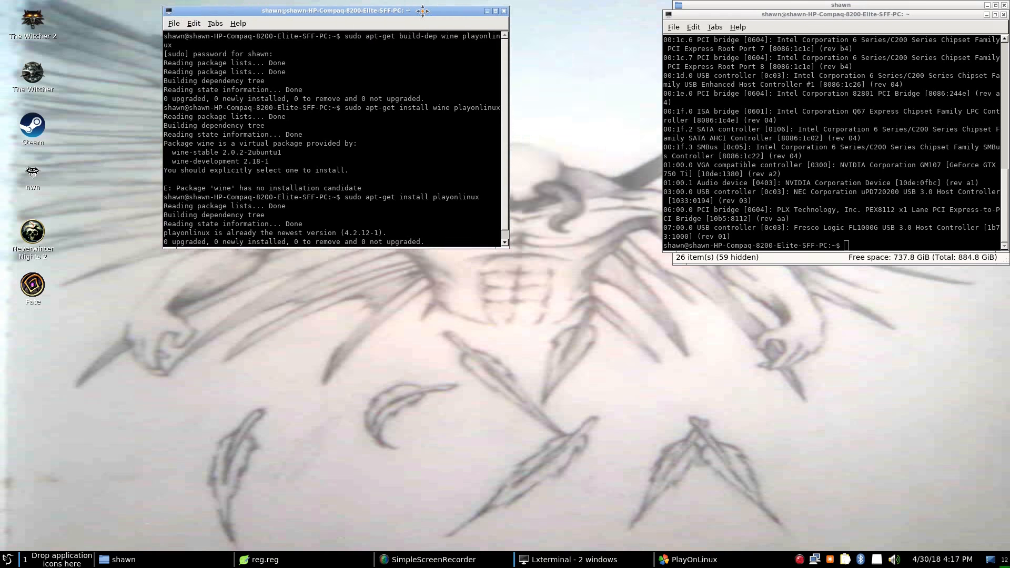
pyautogui.scroll(-1, 368, 158)
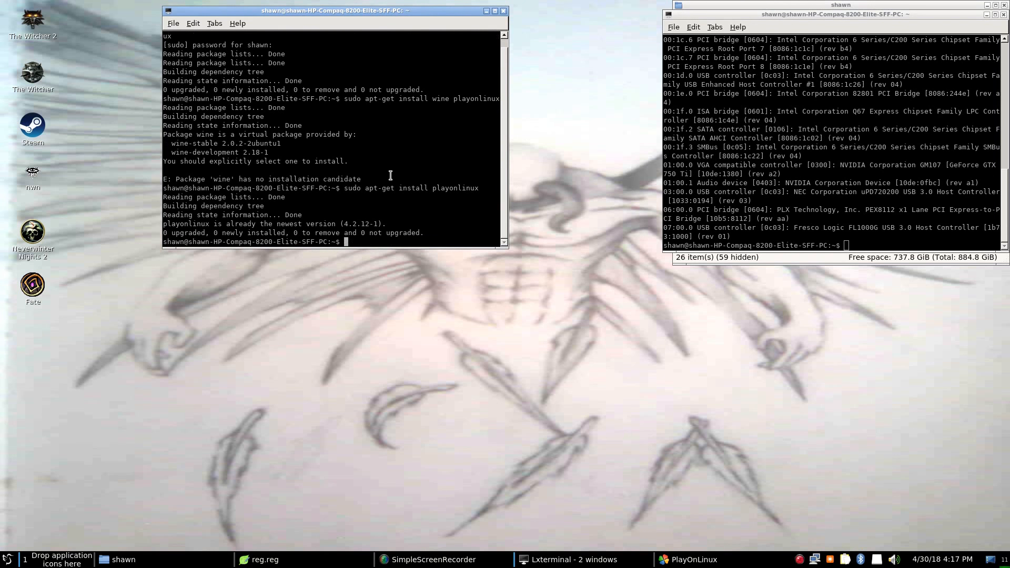
pyautogui.scroll(1, 392, 174)
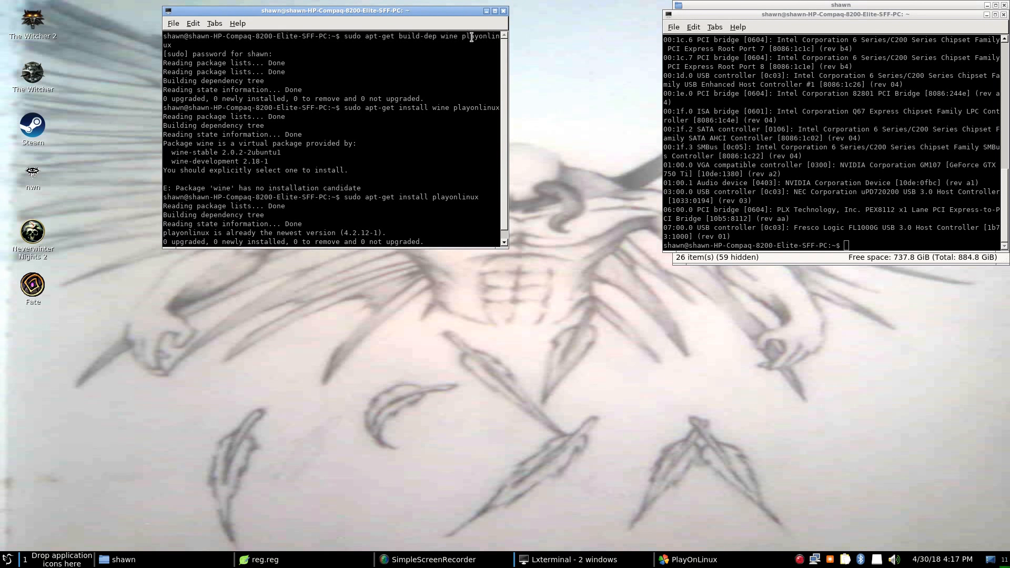
pyautogui.scroll(-1, 377, 100)
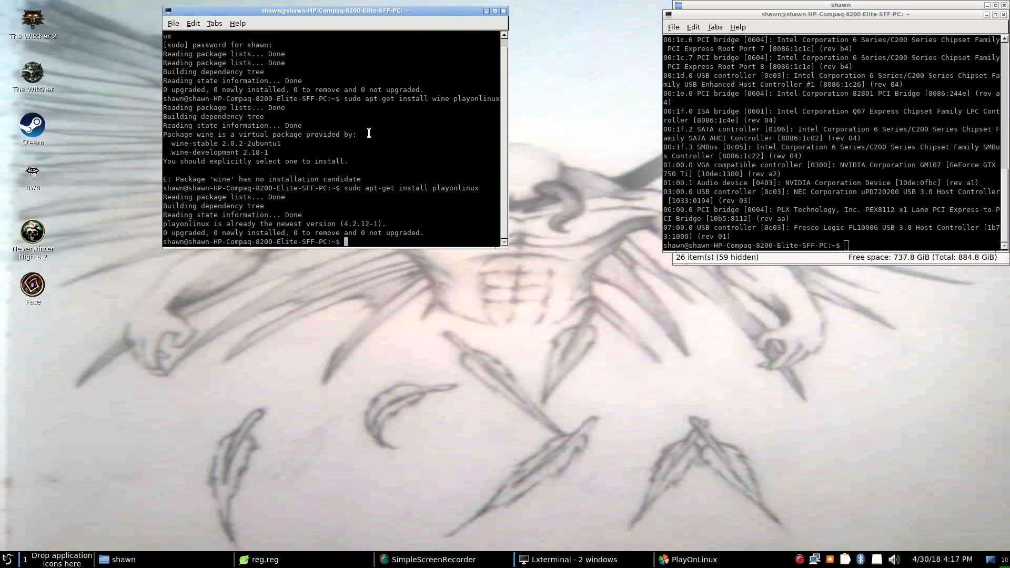
pyautogui.scroll(1, 378, 129)
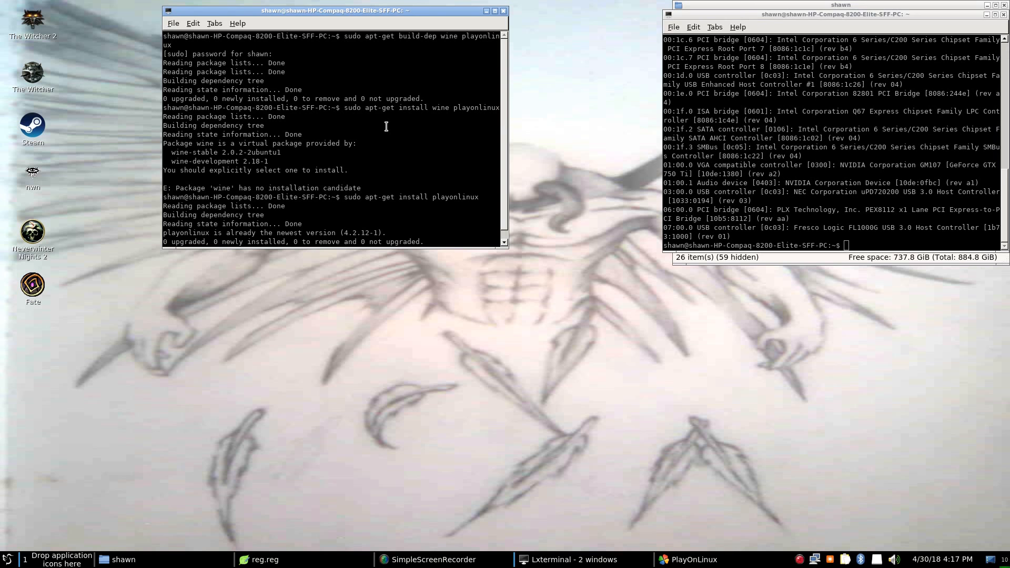
pyautogui.scroll(-1, 386, 127)
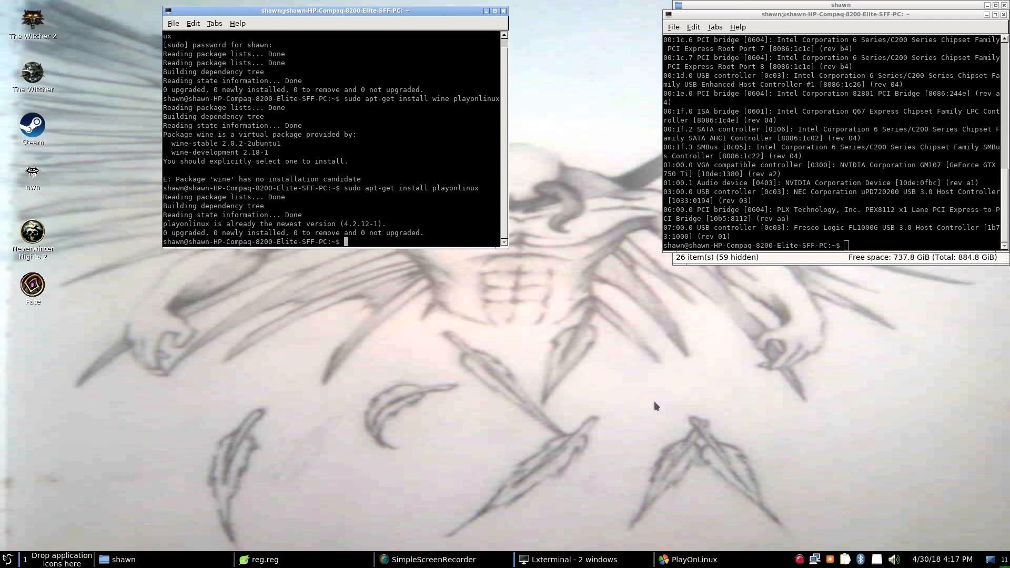
# Locate the PlayOnLinux entry among the accessories in the application launcher.
pyautogui.click(7, 560)
pyautogui.moveTo(21, 324)
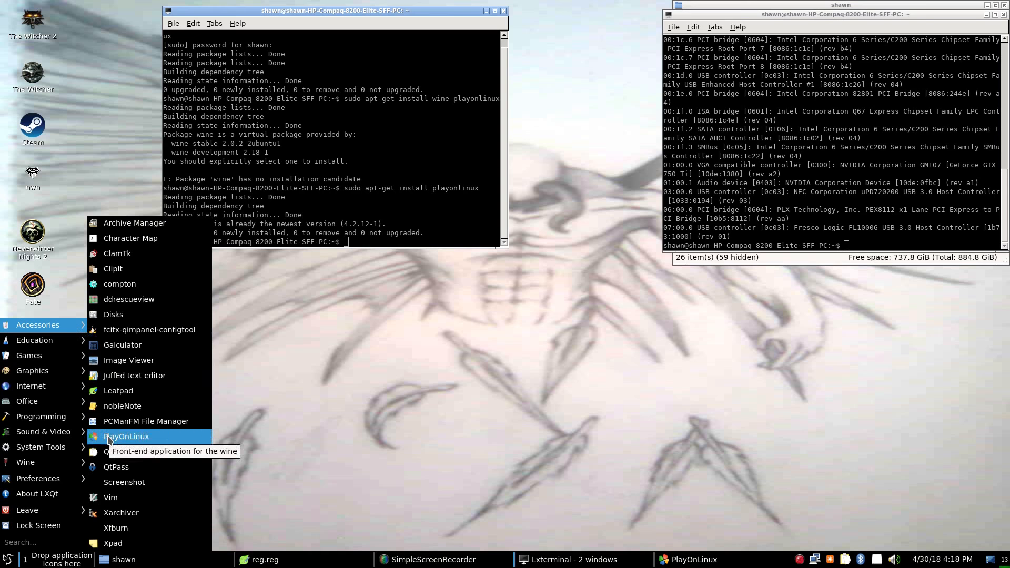
pyautogui.moveTo(37, 362)
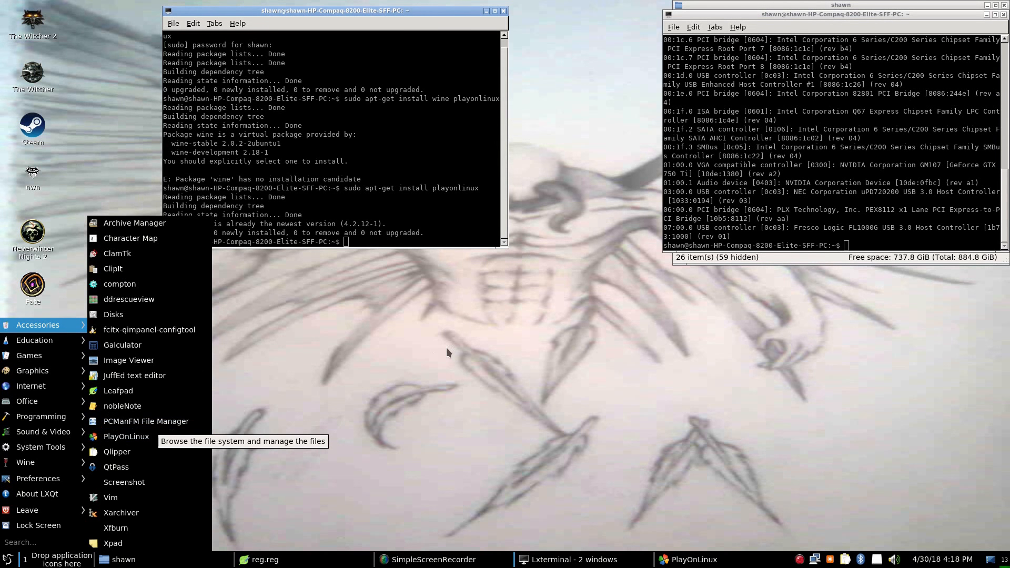
# Switch to PlayOnLinux, open its Wine versions manager and move the manager window beside the program list.
pyautogui.click(722, 559)
pyautogui.click(723, 560)
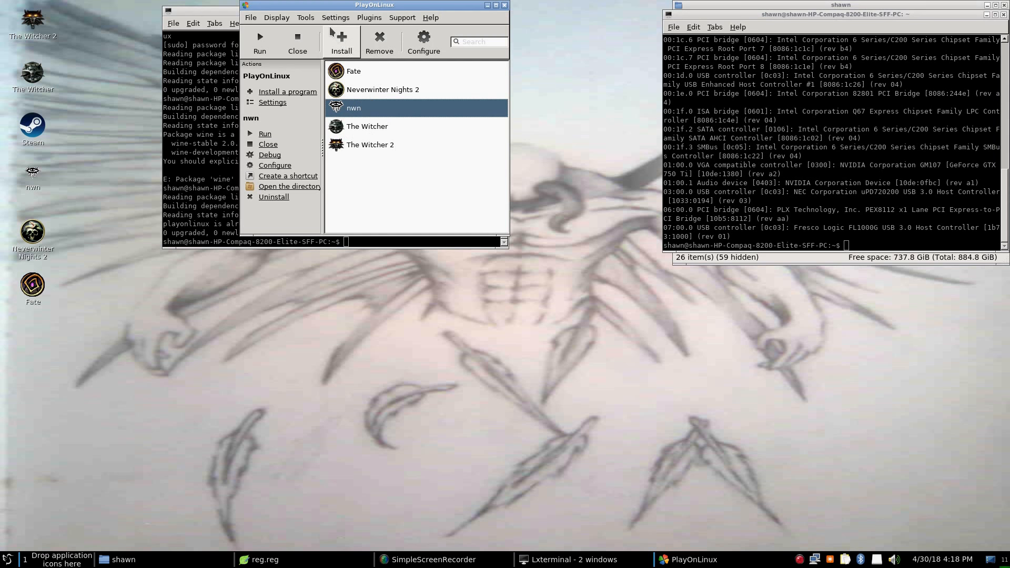
pyautogui.click(306, 18)
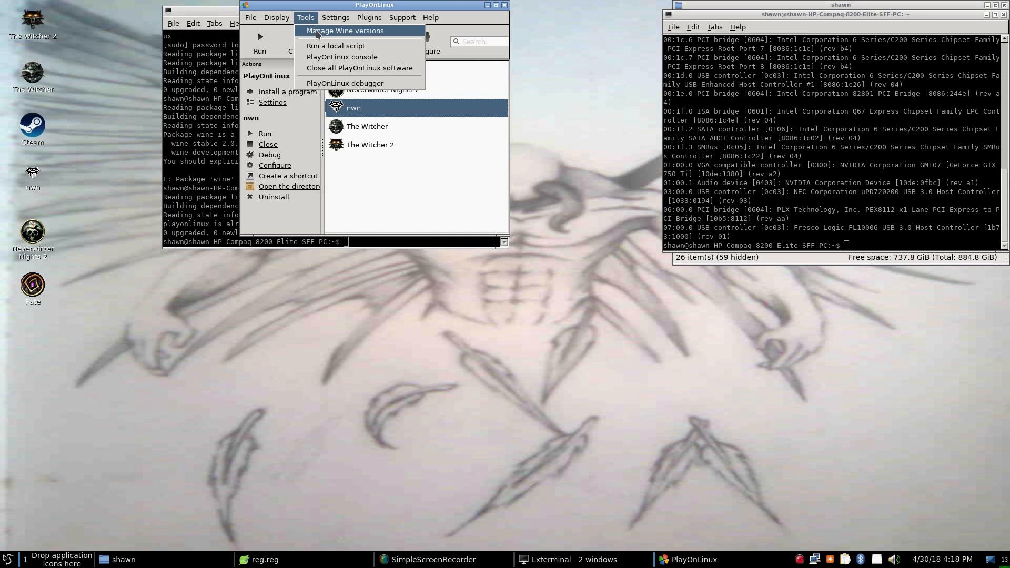
pyautogui.click(318, 31)
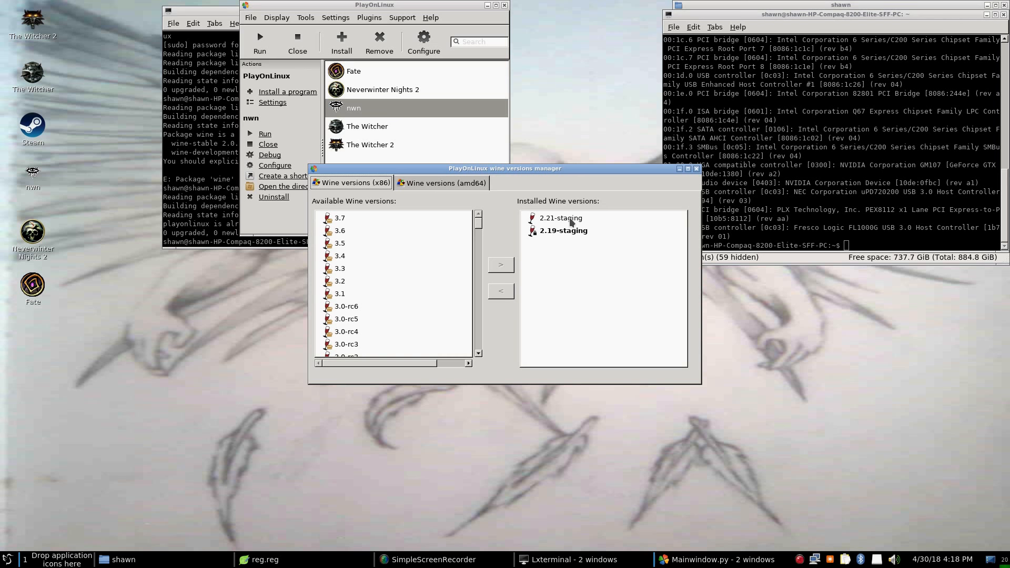
pyautogui.moveTo(595, 170); pyautogui.dragTo(740, 30)
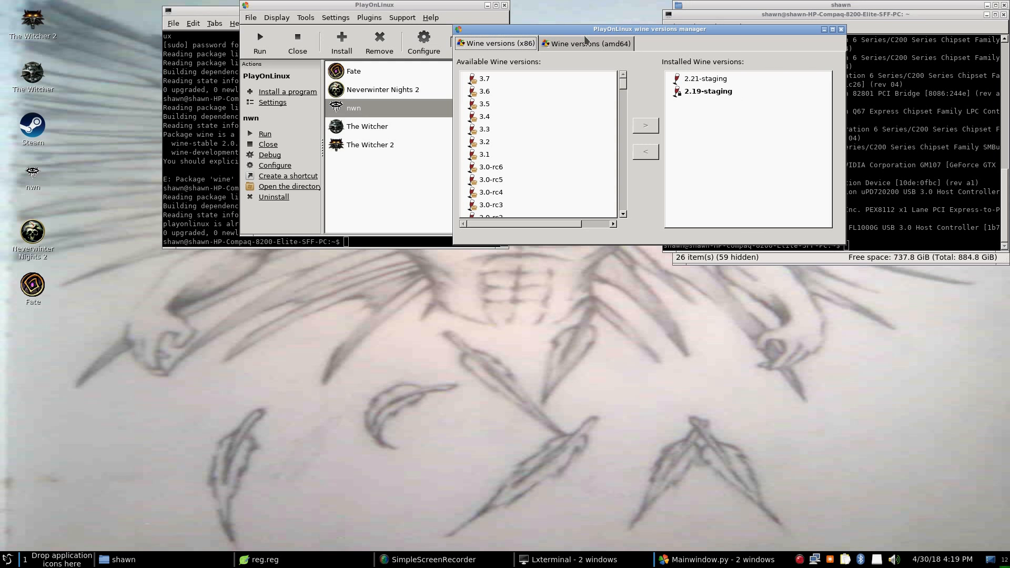
# View the amd64 Wine versions, and clear the versions manager and the PlayOnLinux window away from the terminal output.
pyautogui.click(592, 45)
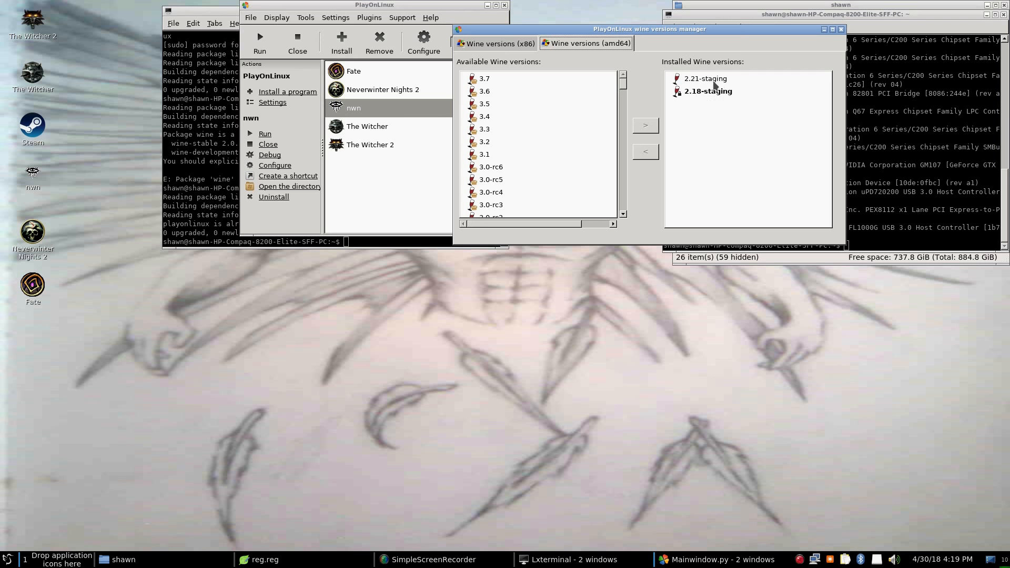
pyautogui.click(825, 29)
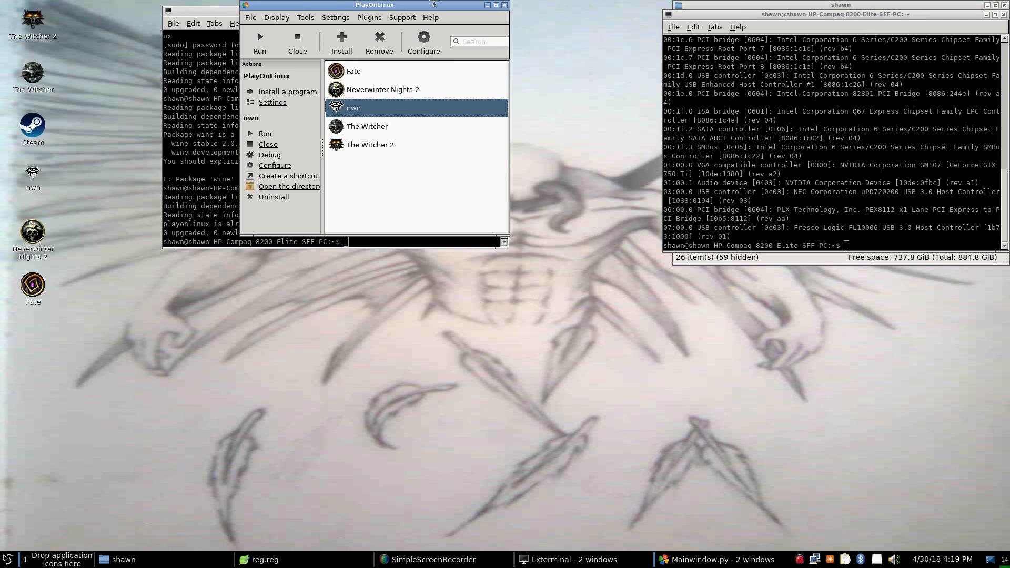
pyautogui.moveTo(435, 5); pyautogui.dragTo(769, 40)
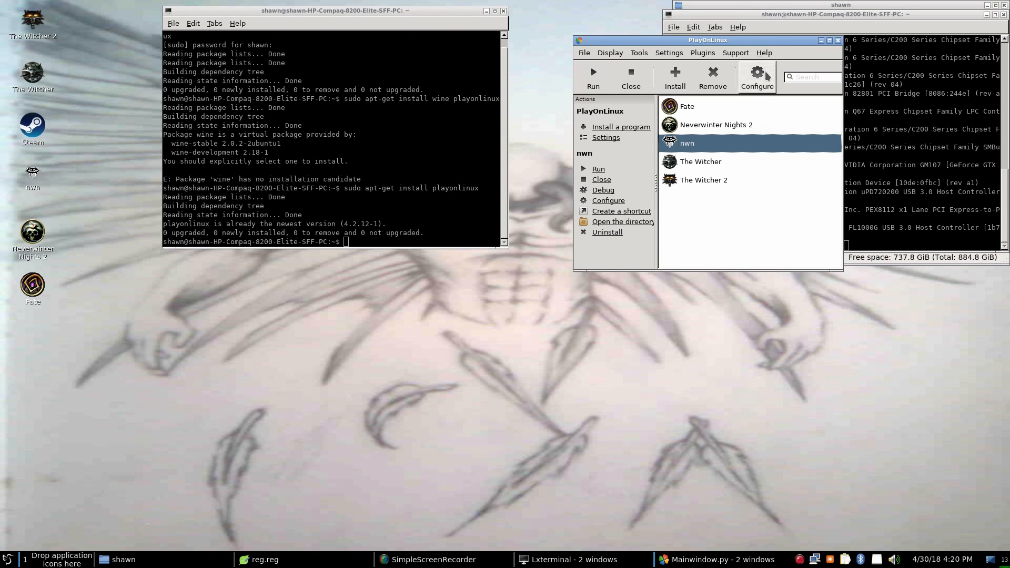
pyautogui.moveTo(741, 41); pyautogui.dragTo(811, 6)
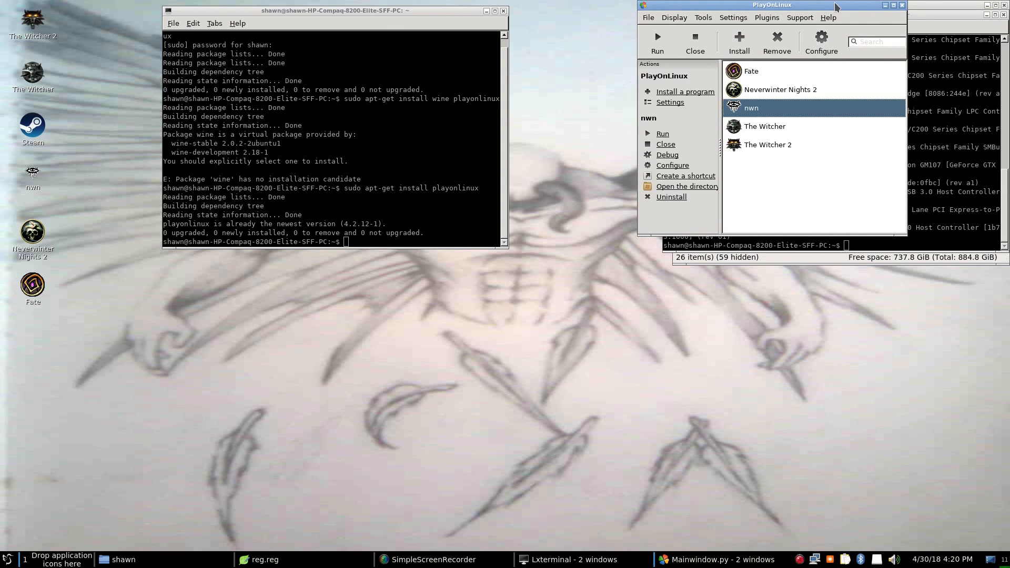
# Browse the Games category of PlayOnLinux's installable programs and view the Assassin's Creed 2 description.
pyautogui.click(739, 46)
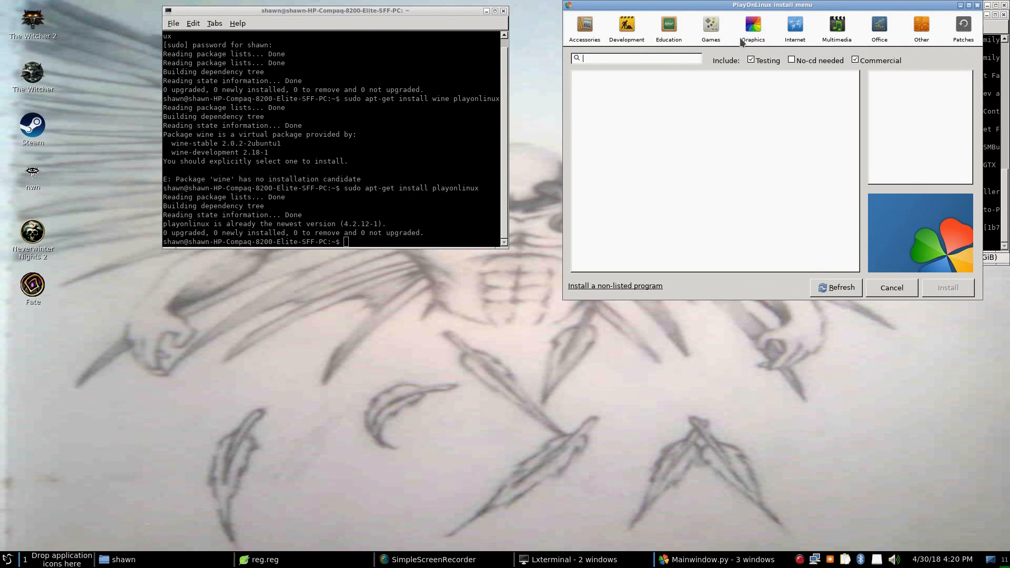
pyautogui.click(719, 33)
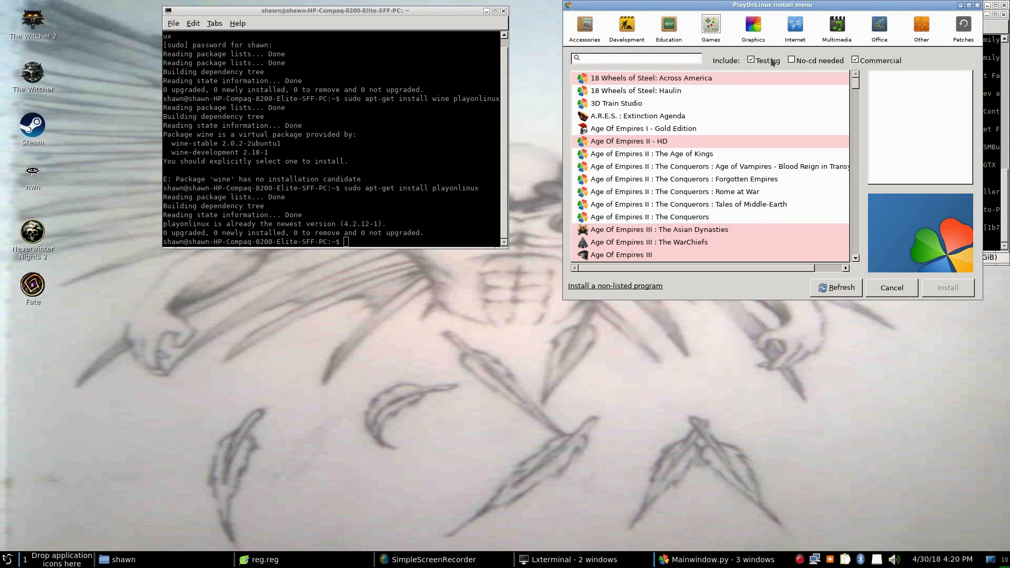
pyautogui.scroll(-1, 745, 118)
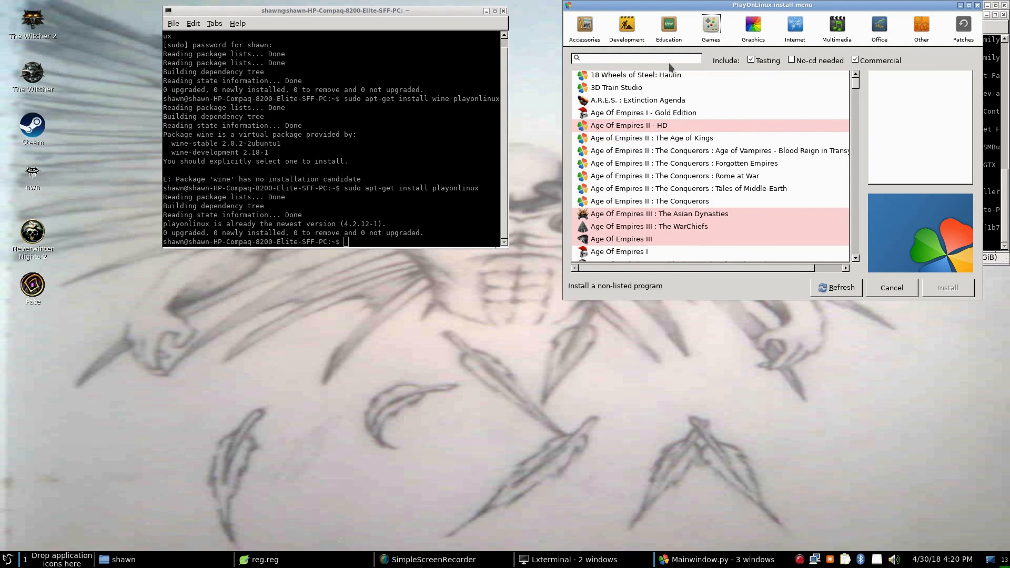
pyautogui.scroll(-5, 693, 110)
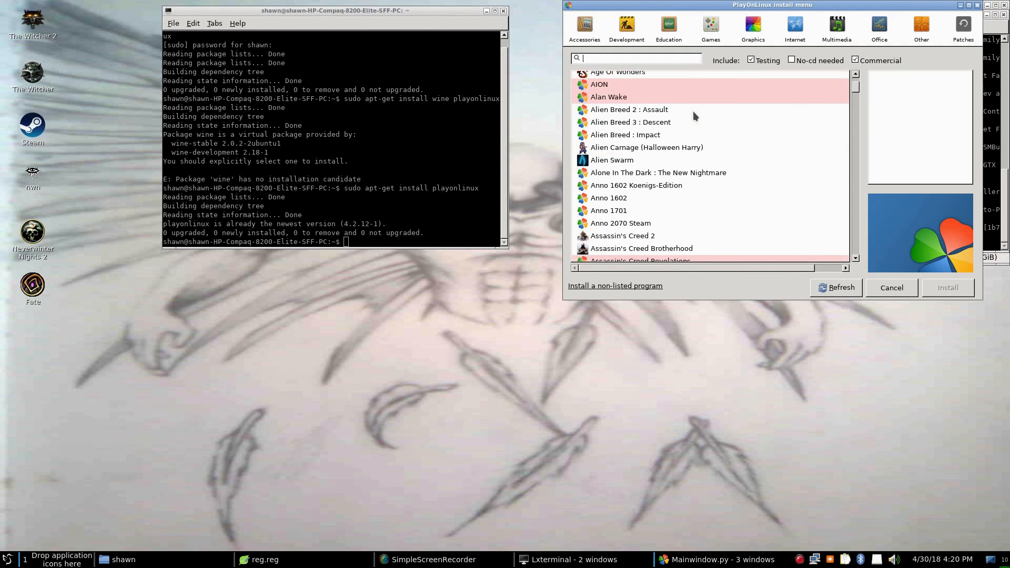
pyautogui.scroll(-3, 693, 112)
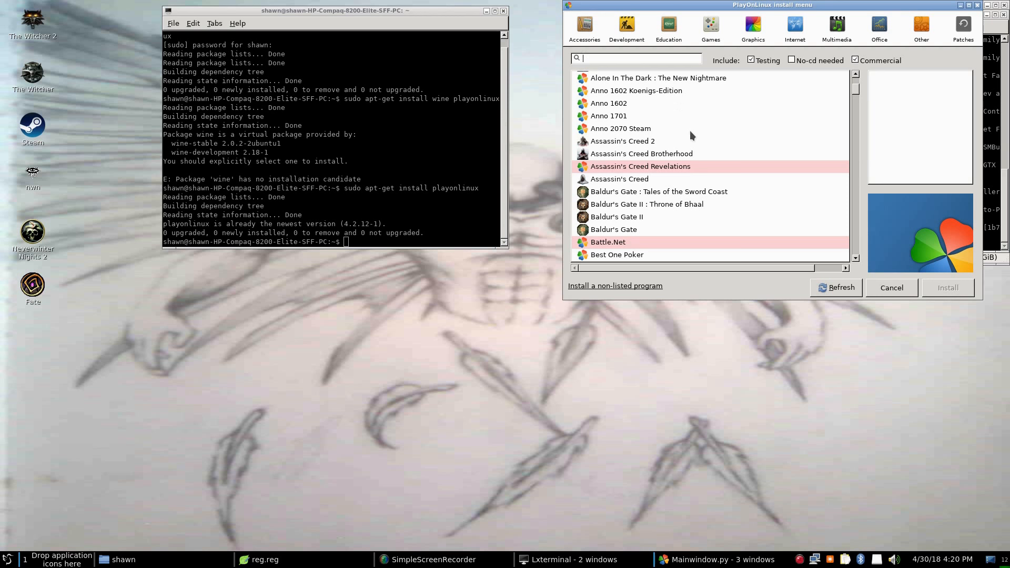
pyautogui.click(598, 143)
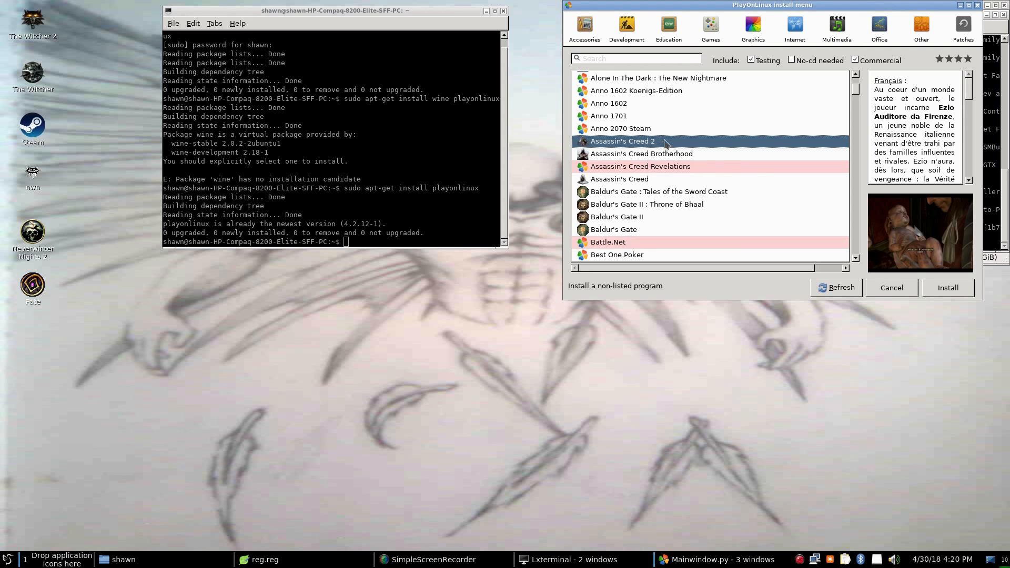
pyautogui.scroll(-1, 685, 125)
pyautogui.scroll(3, 685, 124)
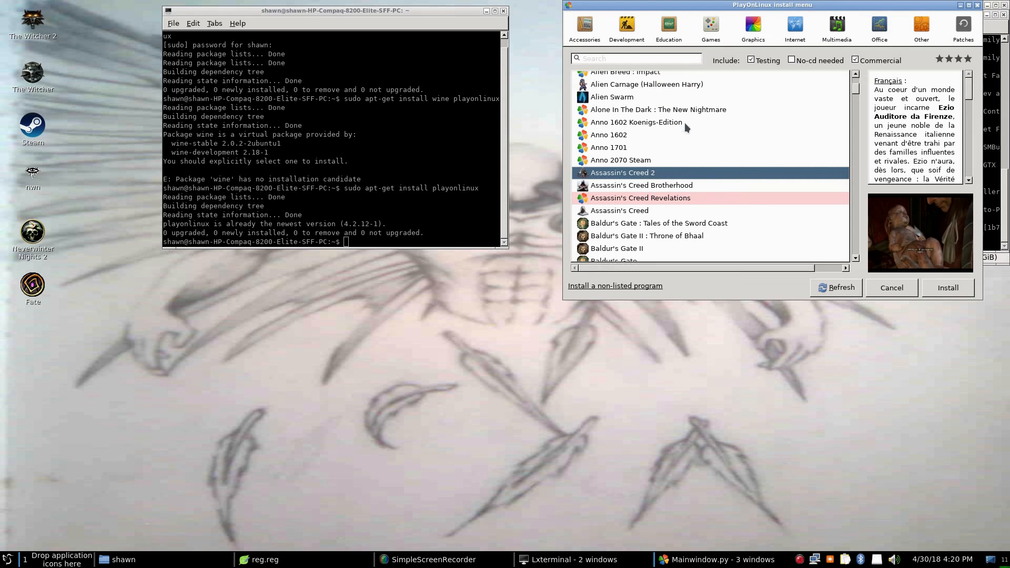
# Search the installable programs for "never" and read the descriptions of the GOG.com Neverwinter Nights entries.
pyautogui.click(614, 58)
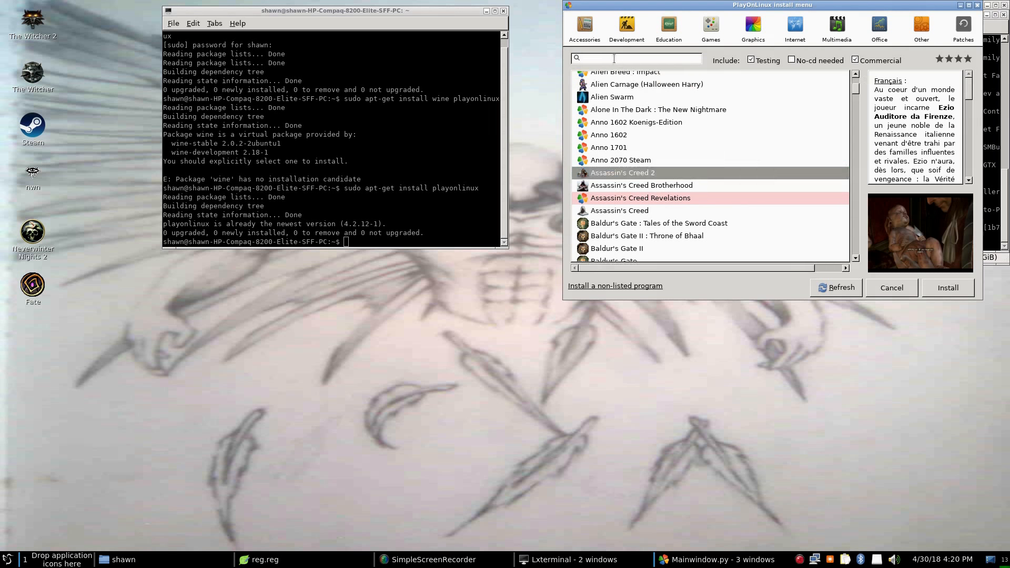
pyautogui.write('never')
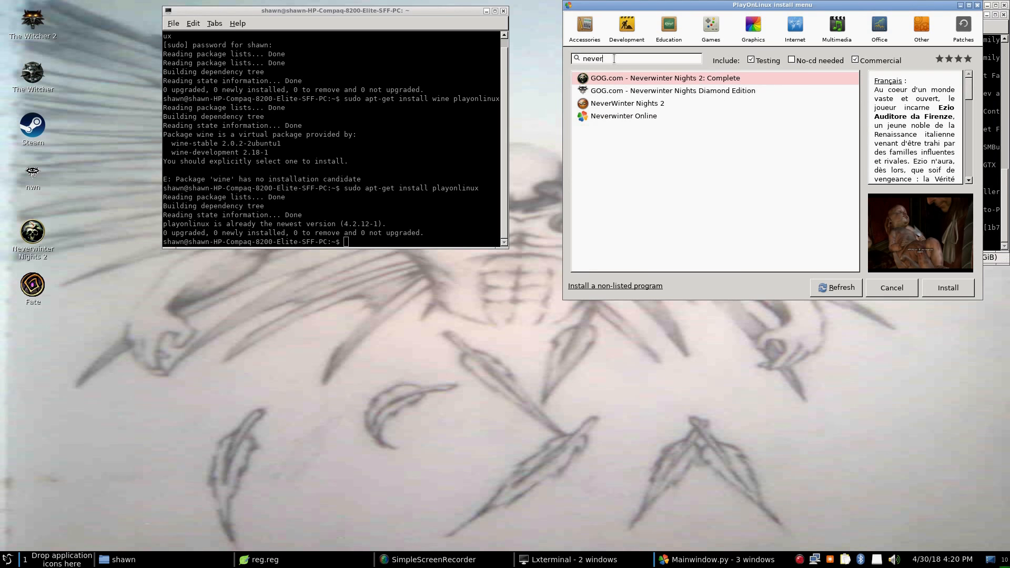
pyautogui.click(713, 90)
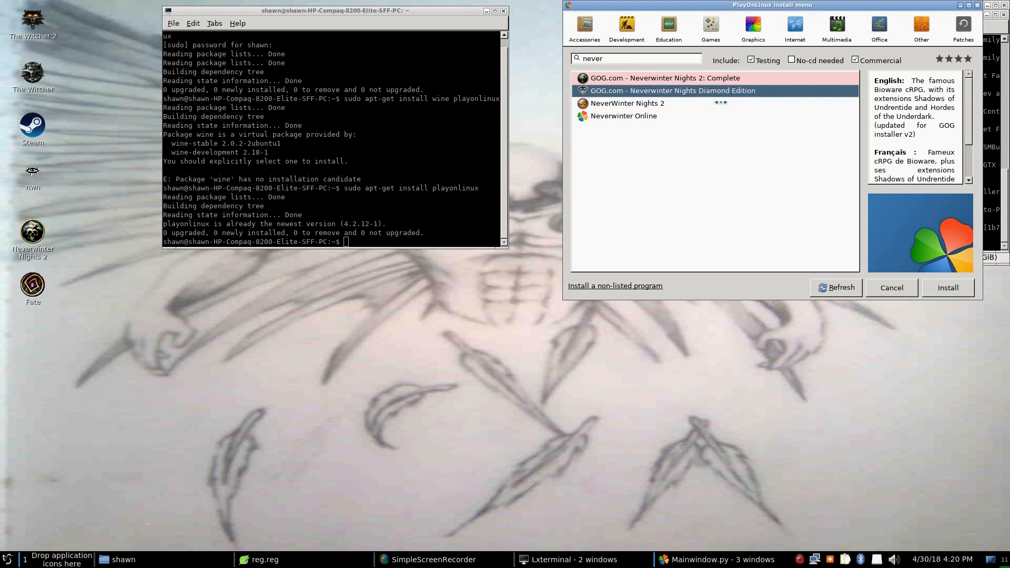
pyautogui.click(651, 108)
pyautogui.click(657, 94)
pyautogui.click(654, 82)
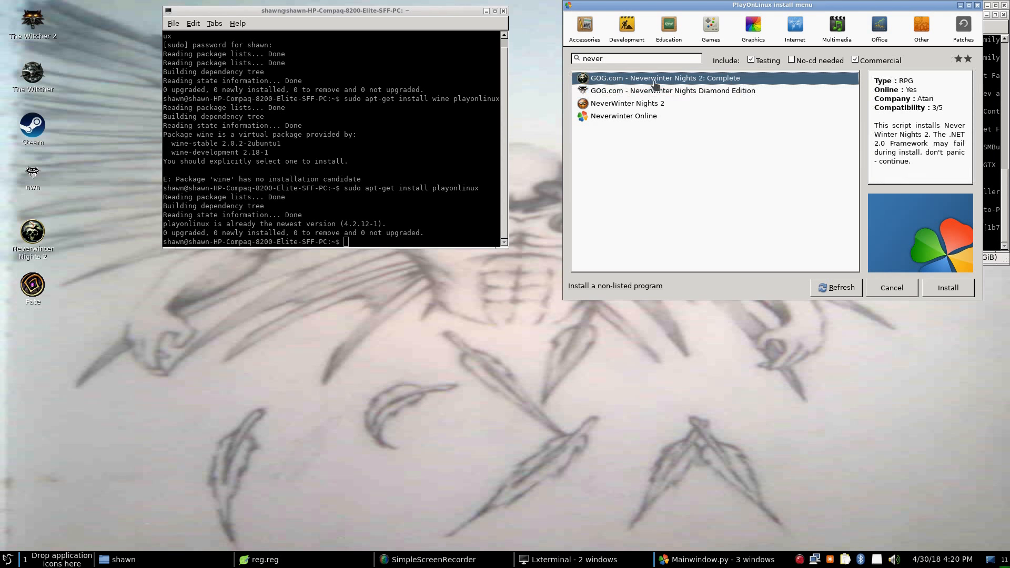
pyautogui.click(655, 92)
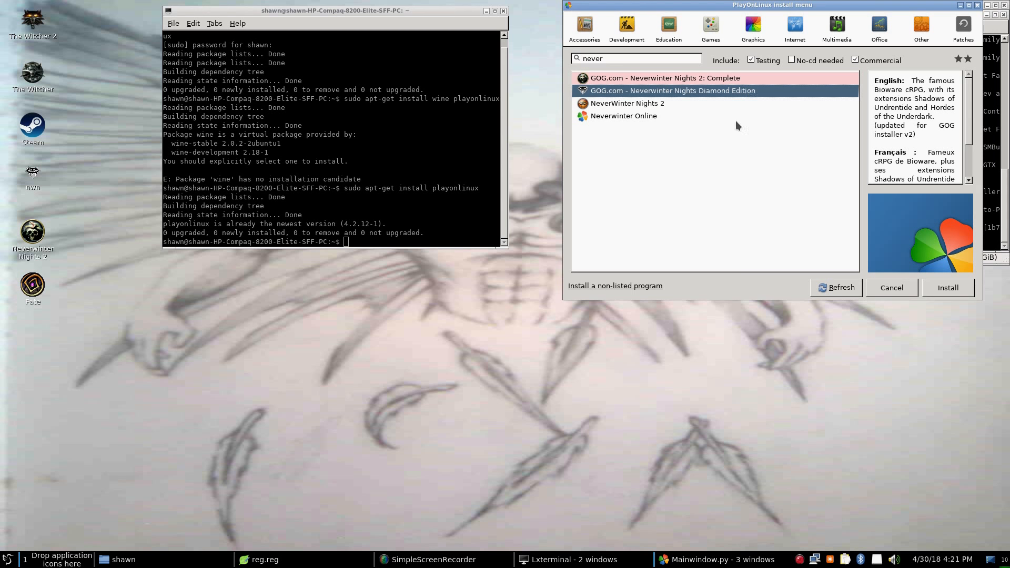
# Look through the Internet, Graphics and Games categories of installable programs, and close the install window.
pyautogui.click(793, 29)
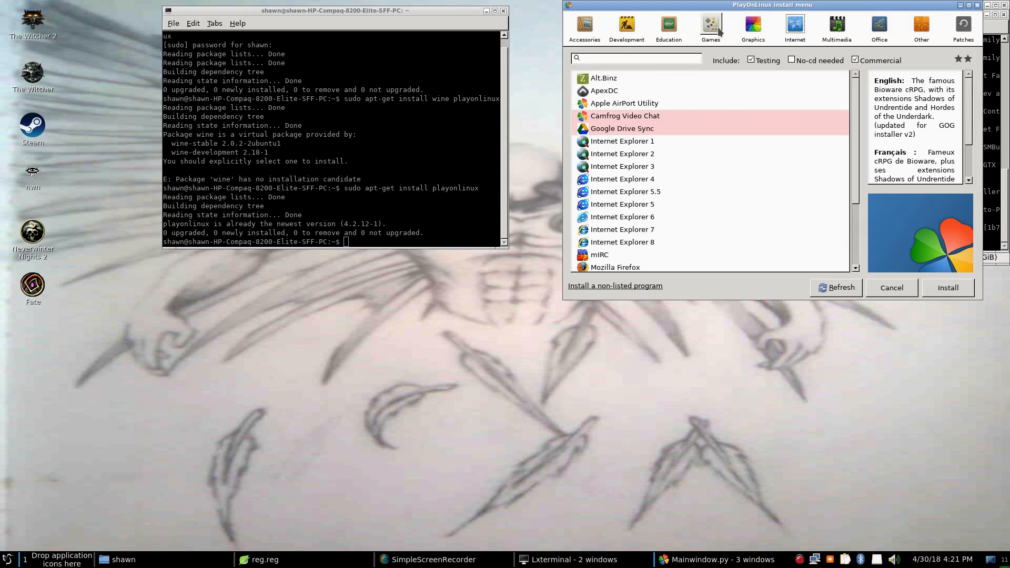
pyautogui.click(753, 26)
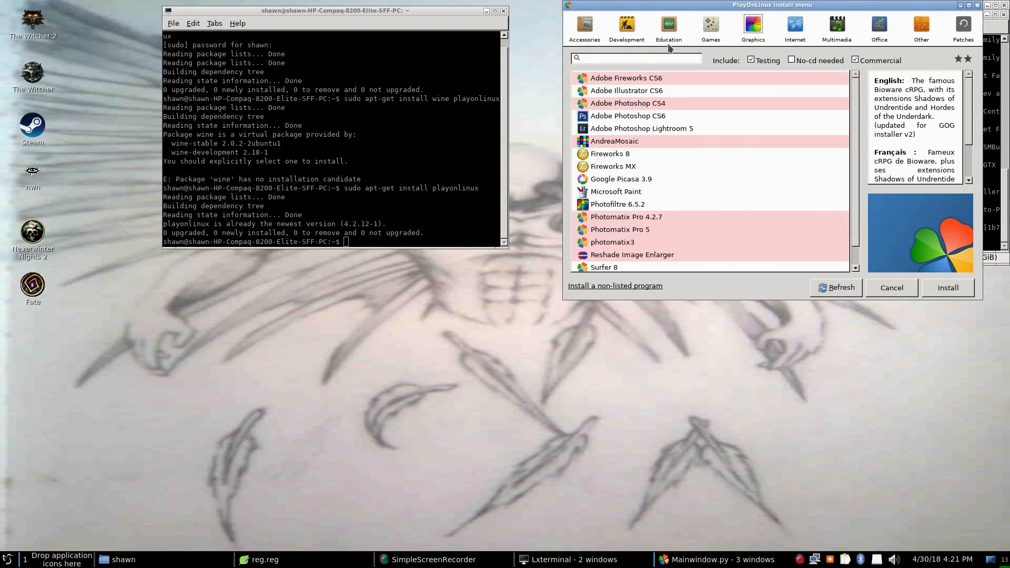
pyautogui.click(711, 27)
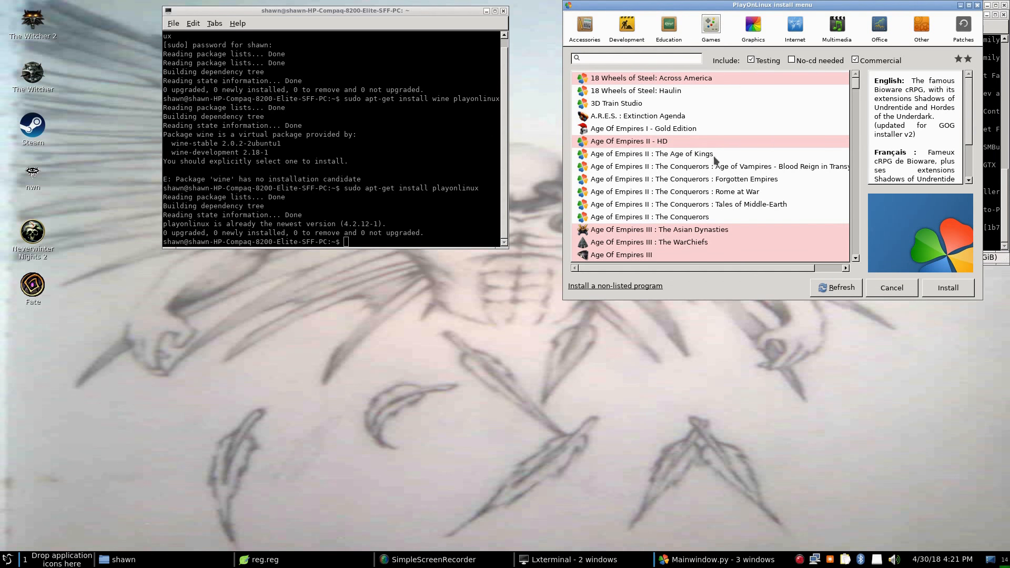
pyautogui.scroll(-3, 711, 185)
pyautogui.scroll(-15, 710, 185)
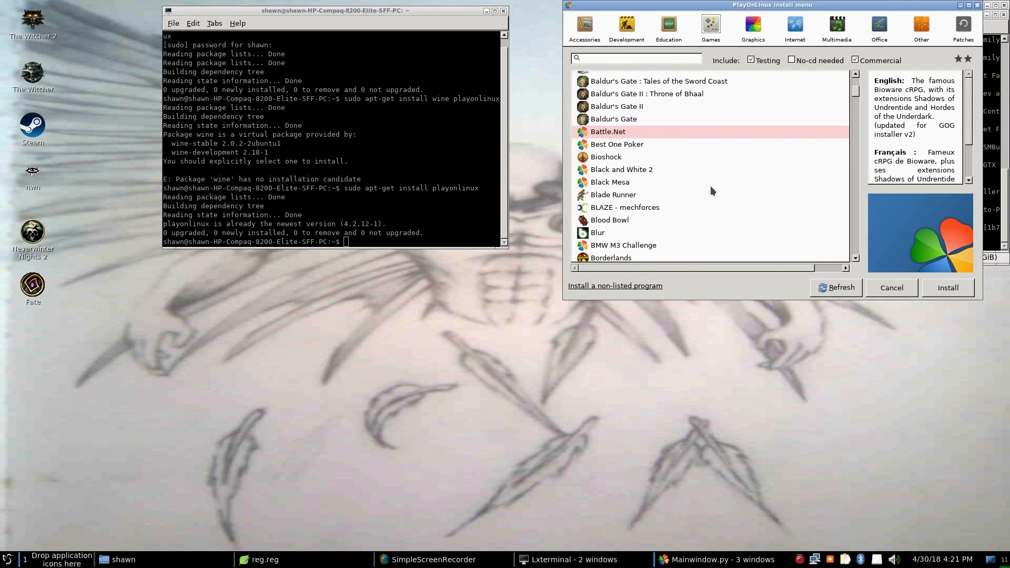
pyautogui.scroll(15, 711, 187)
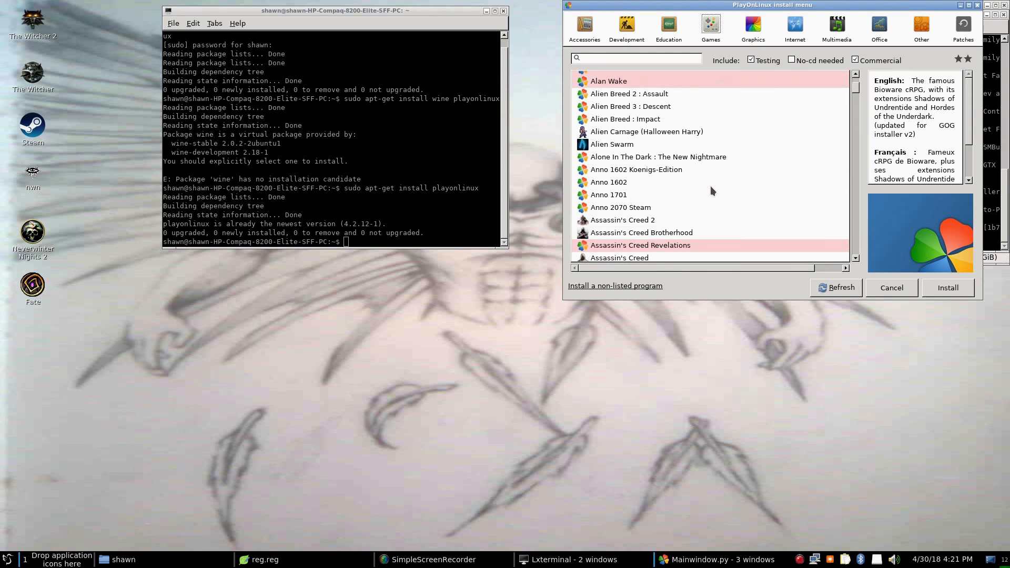
pyautogui.scroll(2, 710, 189)
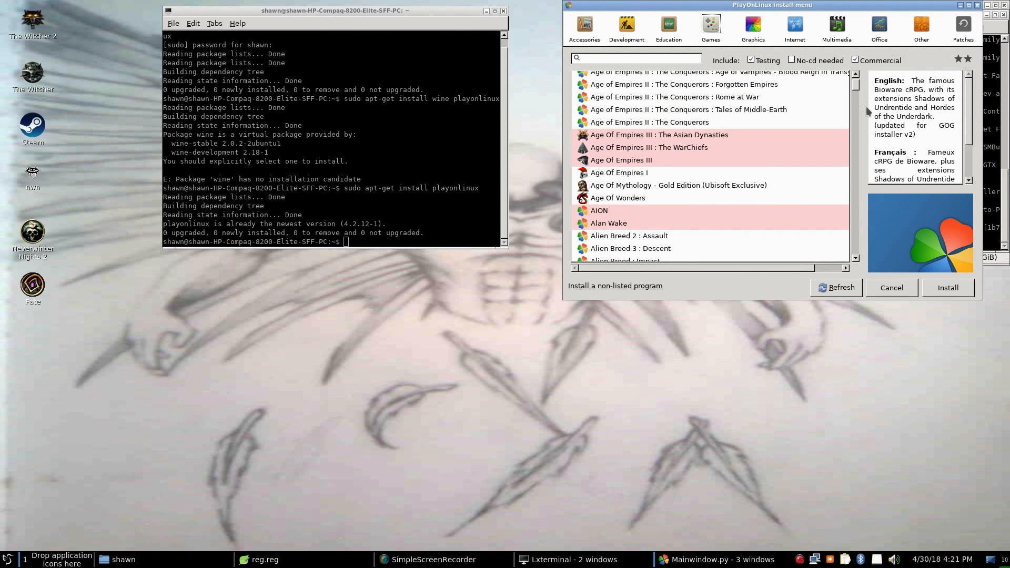
pyautogui.click(977, 6)
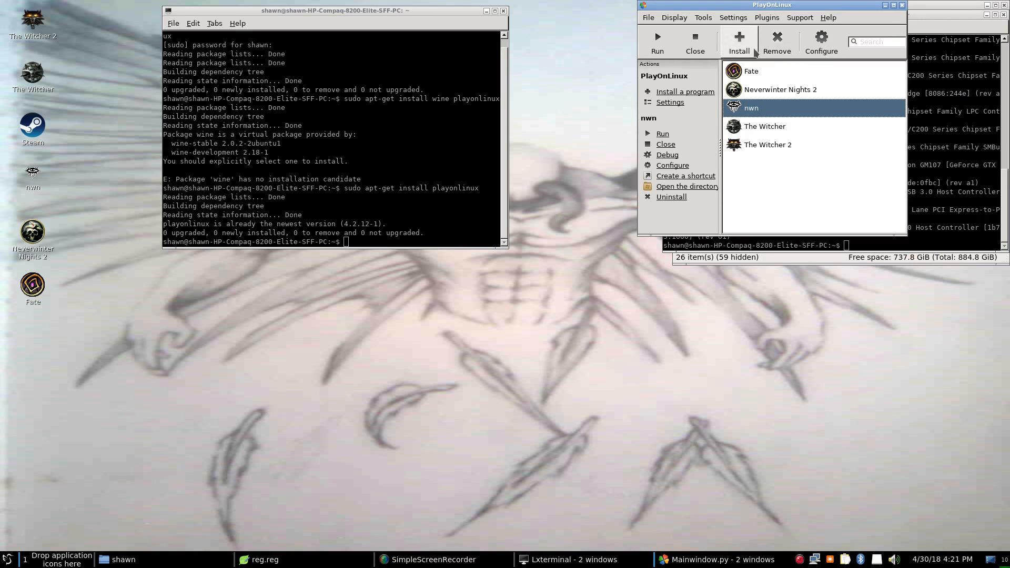
# Open the configuration of nwn in PlayOnLinux and launch the Wine Registry Editor for it.
pyautogui.click(703, 19)
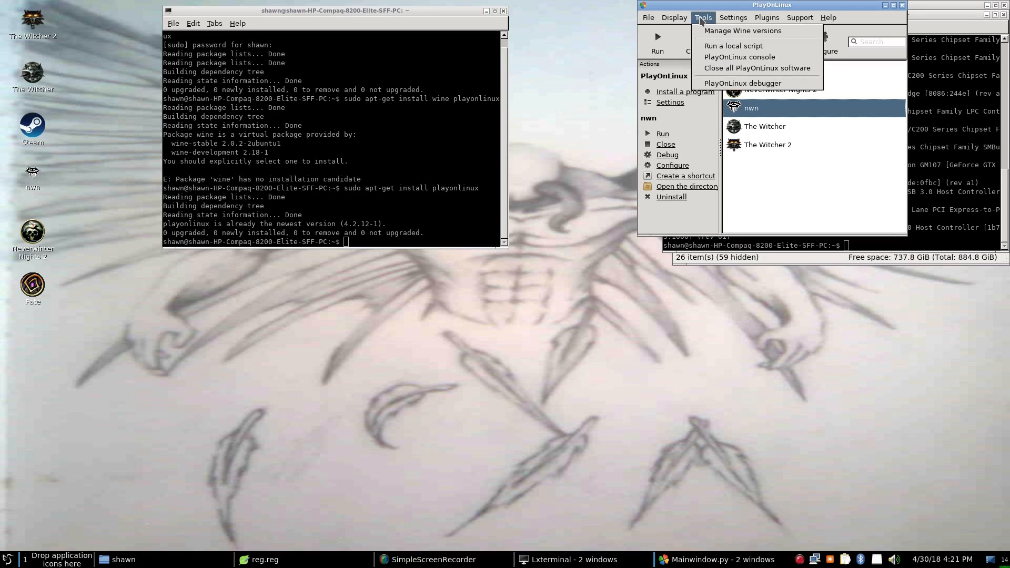
pyautogui.click(702, 18)
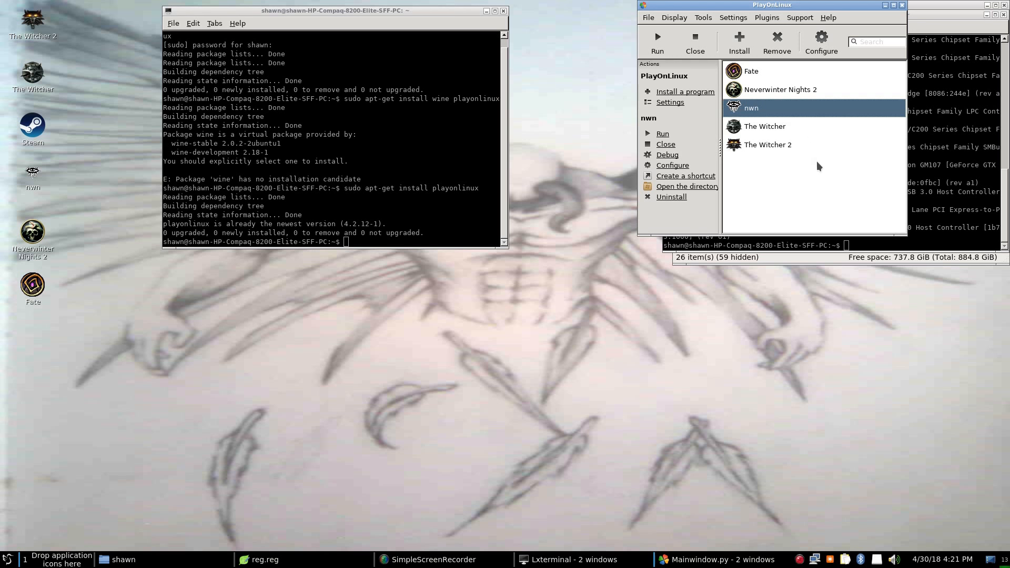
pyautogui.click(822, 41)
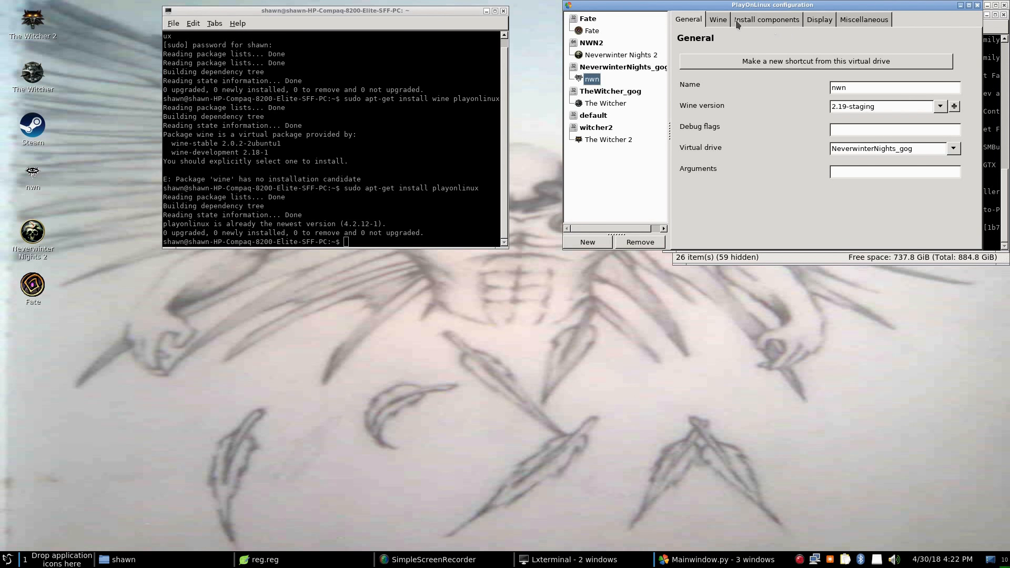
pyautogui.click(779, 20)
pyautogui.click(718, 20)
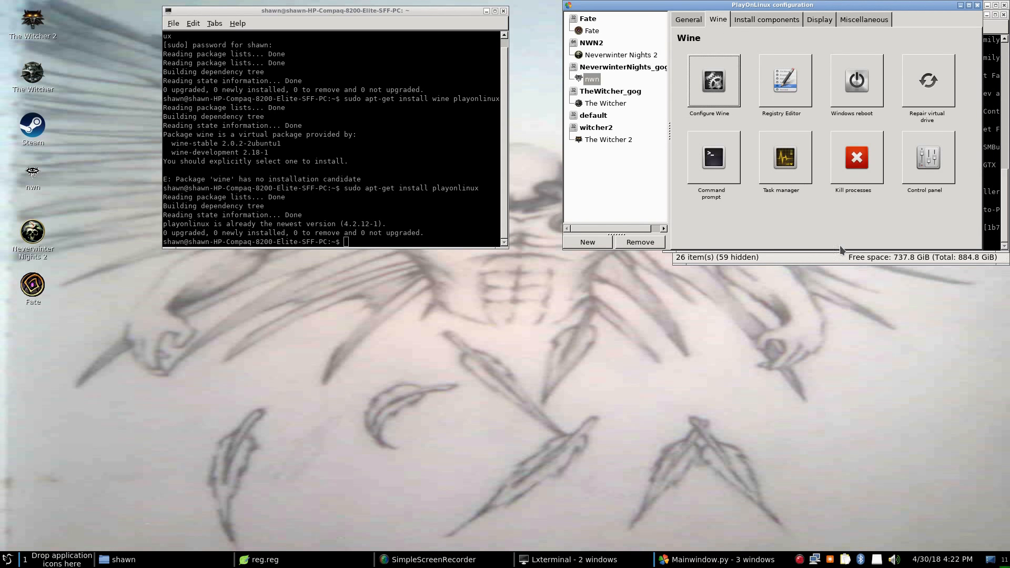
pyautogui.click(791, 100)
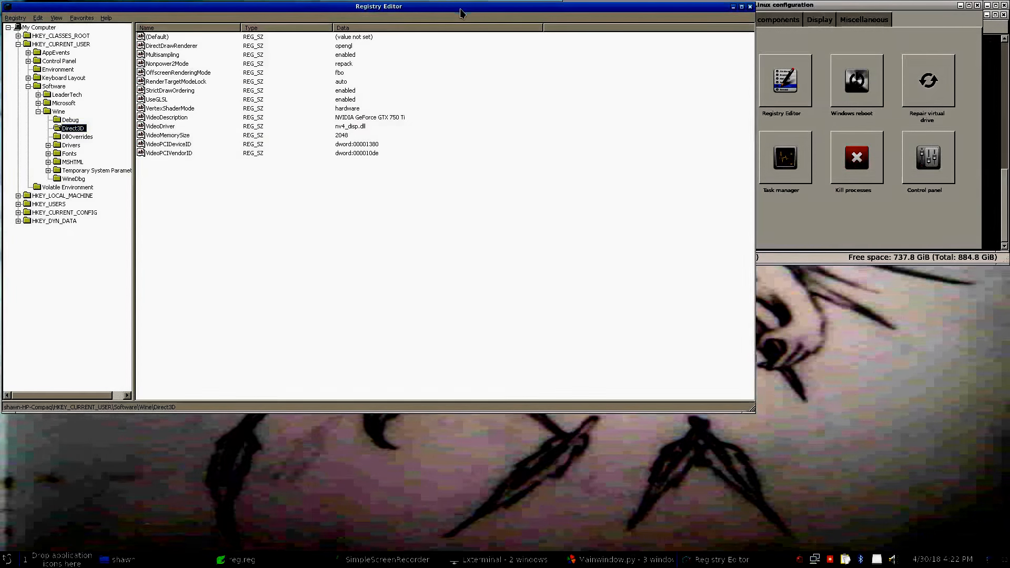
# Arrange the Registry Editor and the reg.reg text file side by side to compare their Direct3D values.
pyautogui.moveTo(460, 11); pyautogui.dragTo(511, 19)
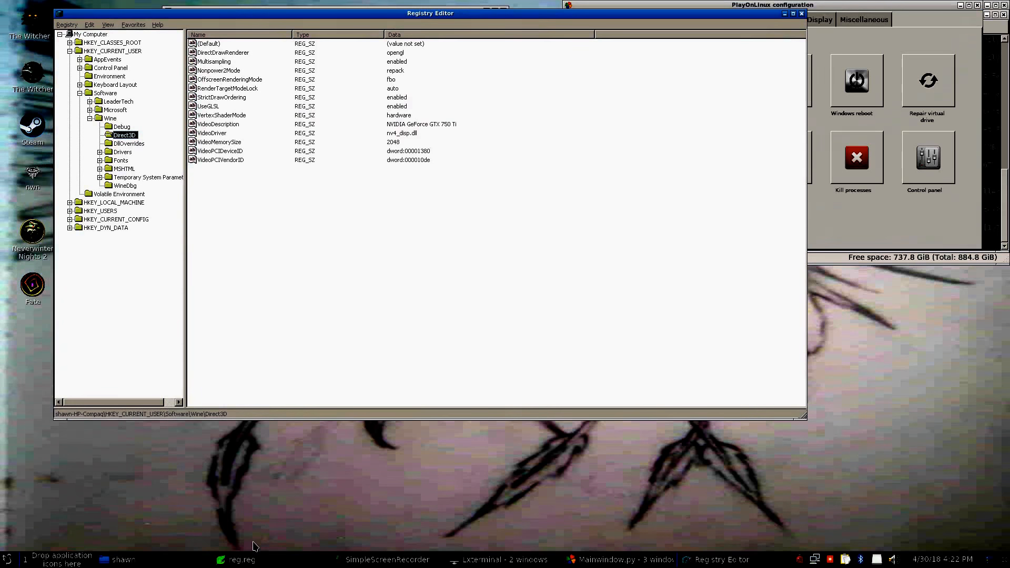
pyautogui.click(236, 559)
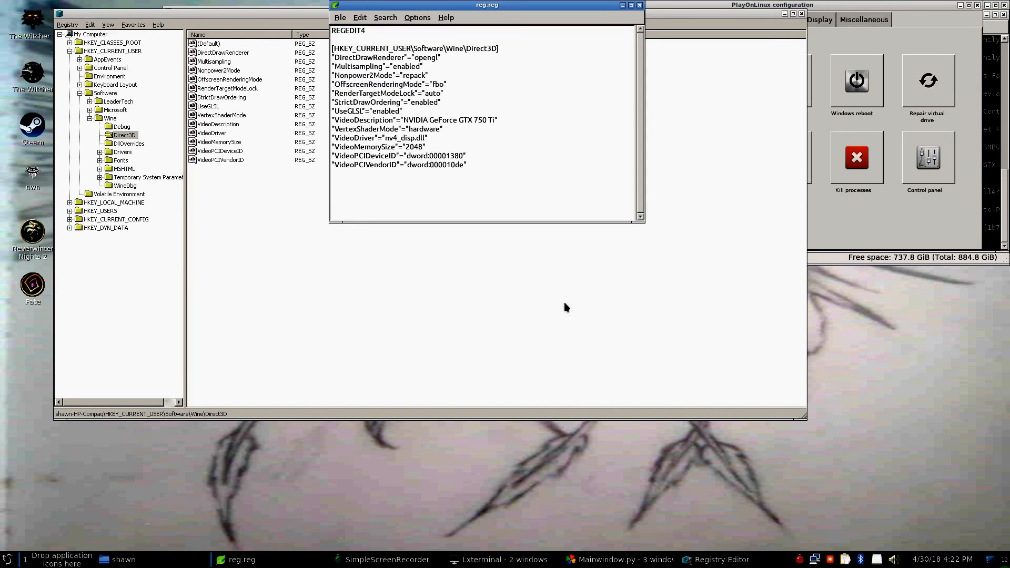
pyautogui.moveTo(513, 4); pyautogui.dragTo(787, 35)
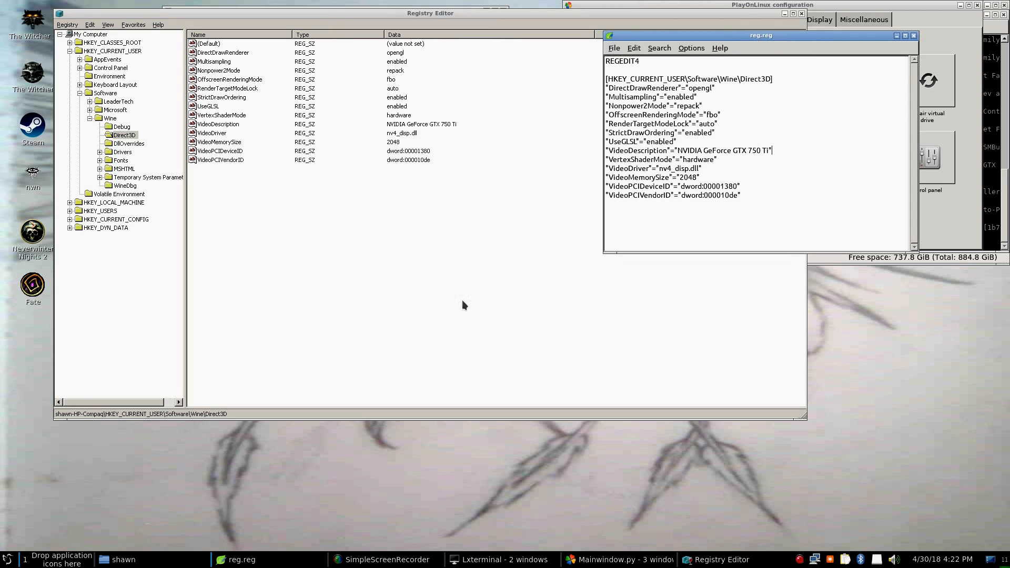
# Switch to the file manager, open the Documents folder in place of the windows folder and look through its files.
pyautogui.click(153, 559)
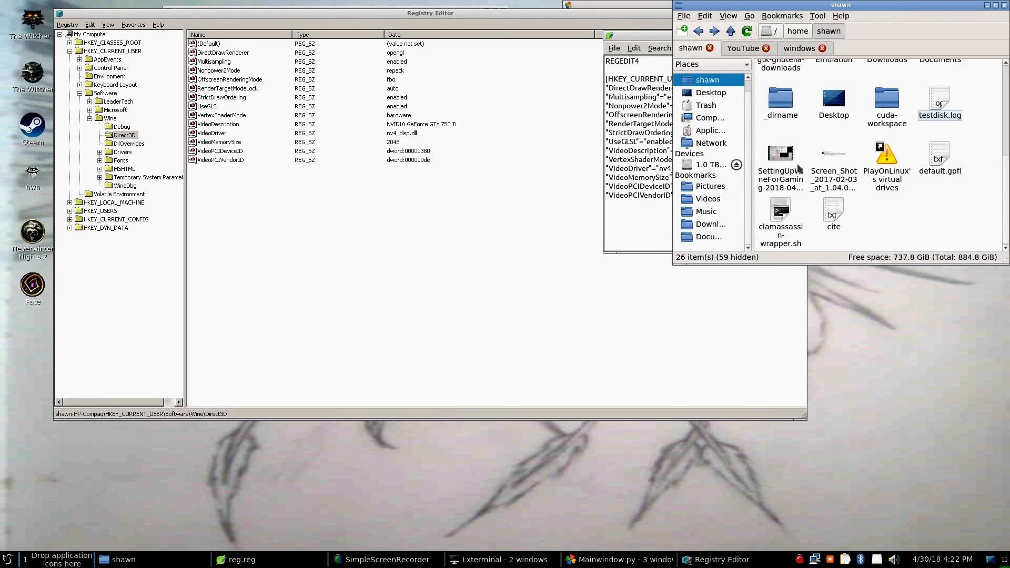
pyautogui.click(809, 51)
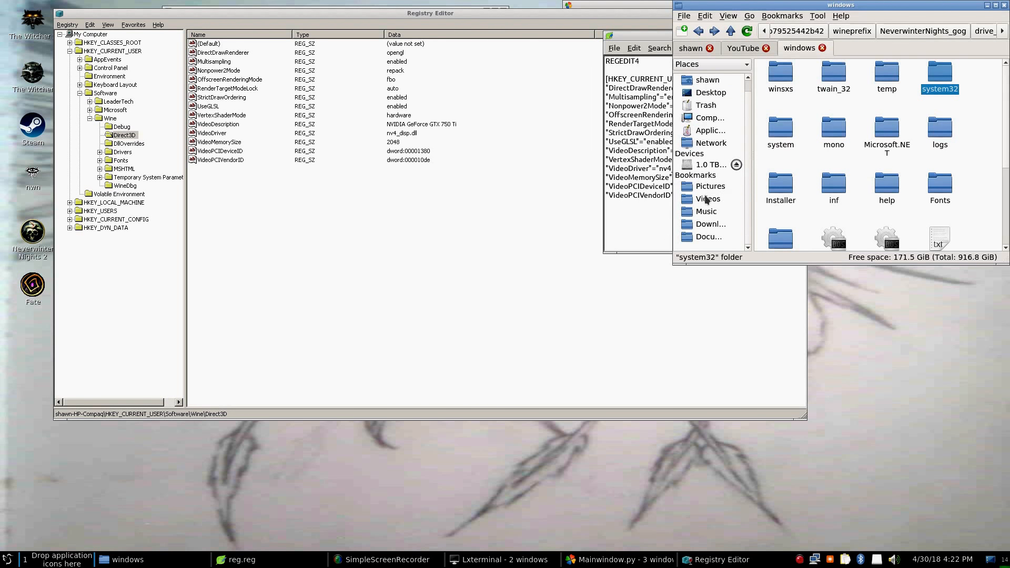
pyautogui.click(707, 236)
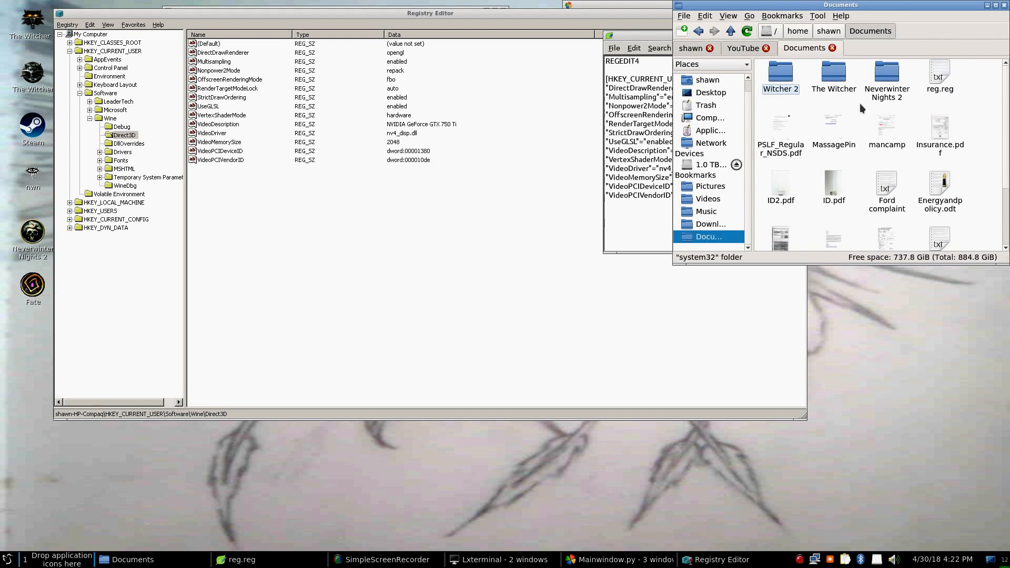
pyautogui.scroll(-3, 855, 90)
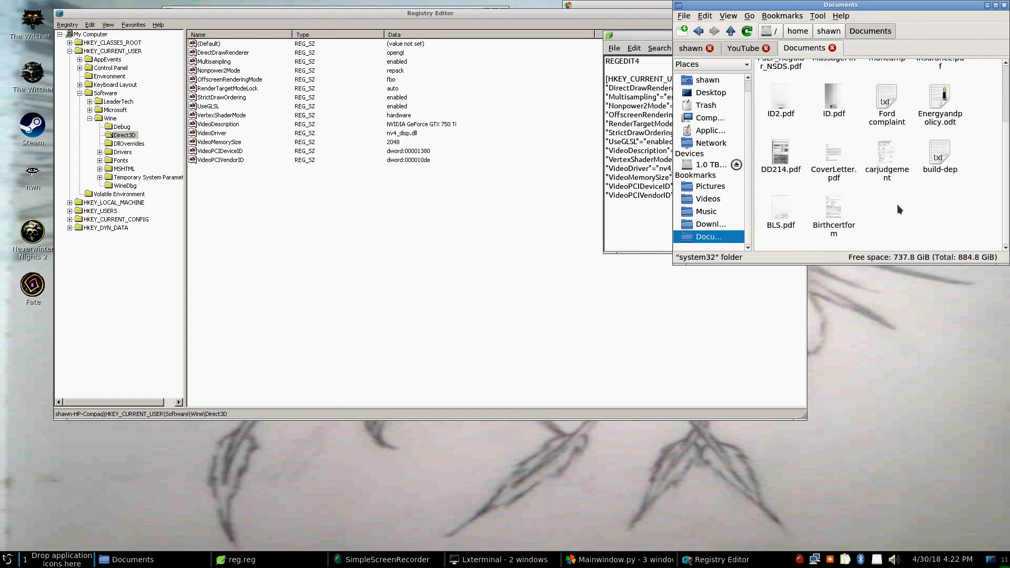
# Minimize the Documents folder window and move the reg.reg text window lower, clear of the Direct3D values in the Registry Editor.
pyautogui.scroll(3, 916, 189)
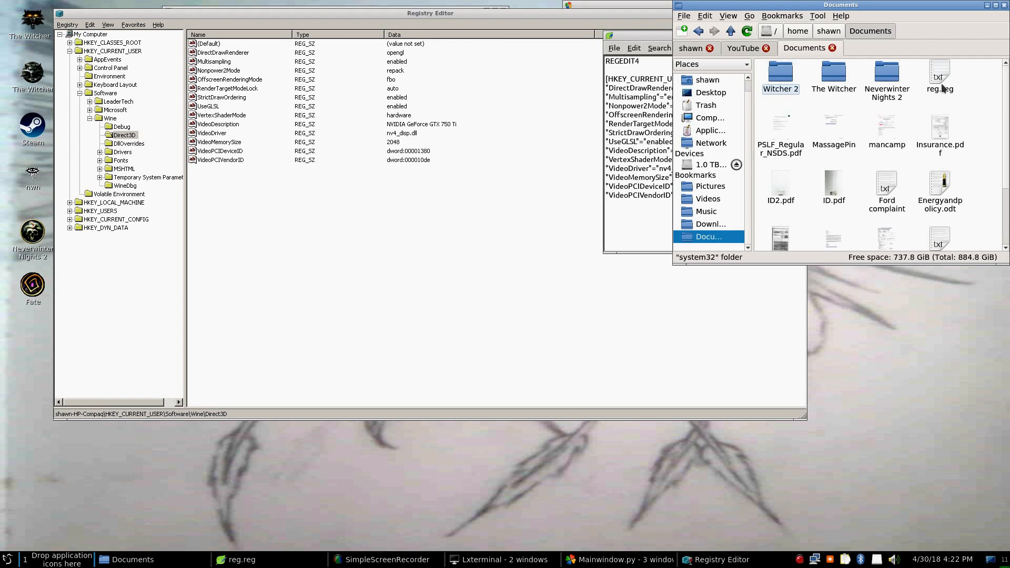
pyautogui.click(988, 4)
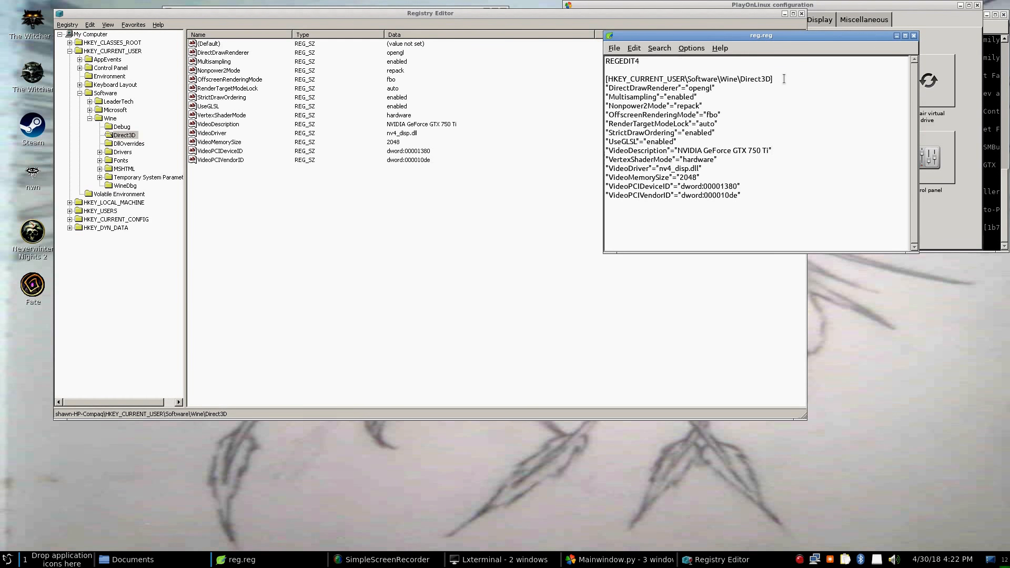
pyautogui.moveTo(803, 42); pyautogui.dragTo(813, 188)
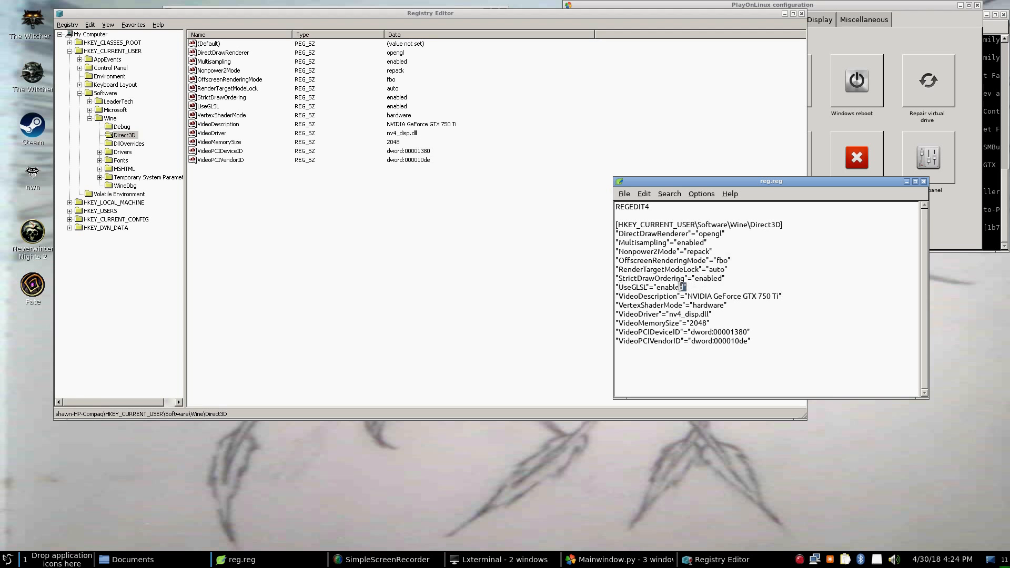
# Highlight the reg.reg lines from DirectDrawRenderer to UseGLSL, the VertexShaderMode line and the VideoDescription line in turn to review them.
pyautogui.moveTo(686, 288); pyautogui.dragTo(616, 234)
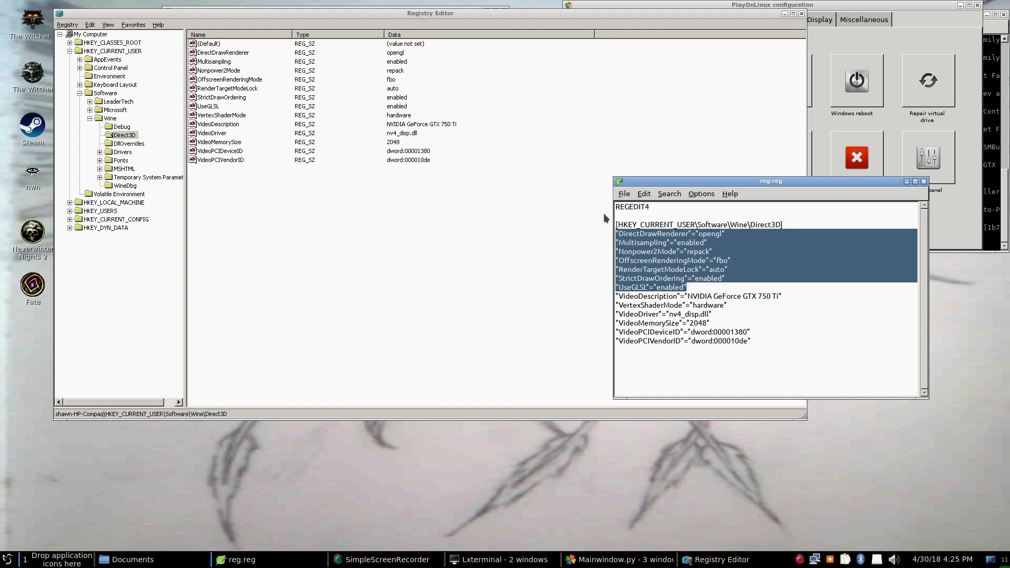
pyautogui.click(816, 314)
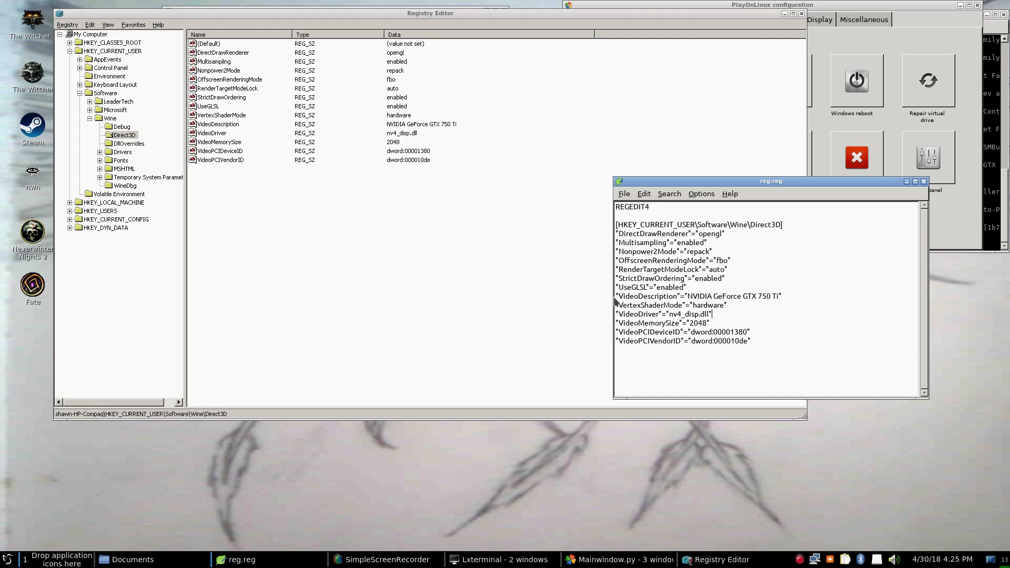
pyautogui.moveTo(615, 305); pyautogui.dragTo(728, 303)
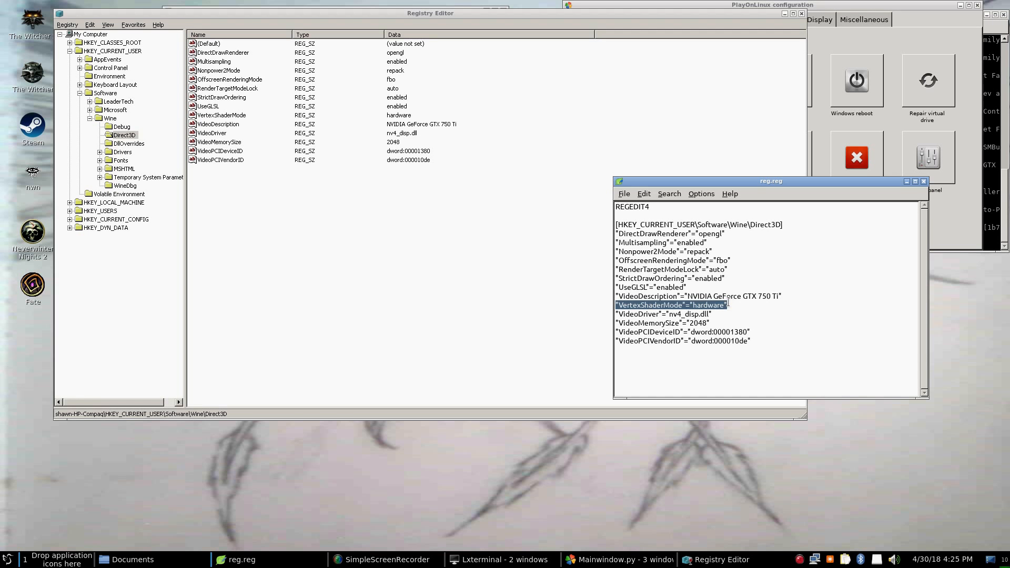
pyautogui.click(737, 305)
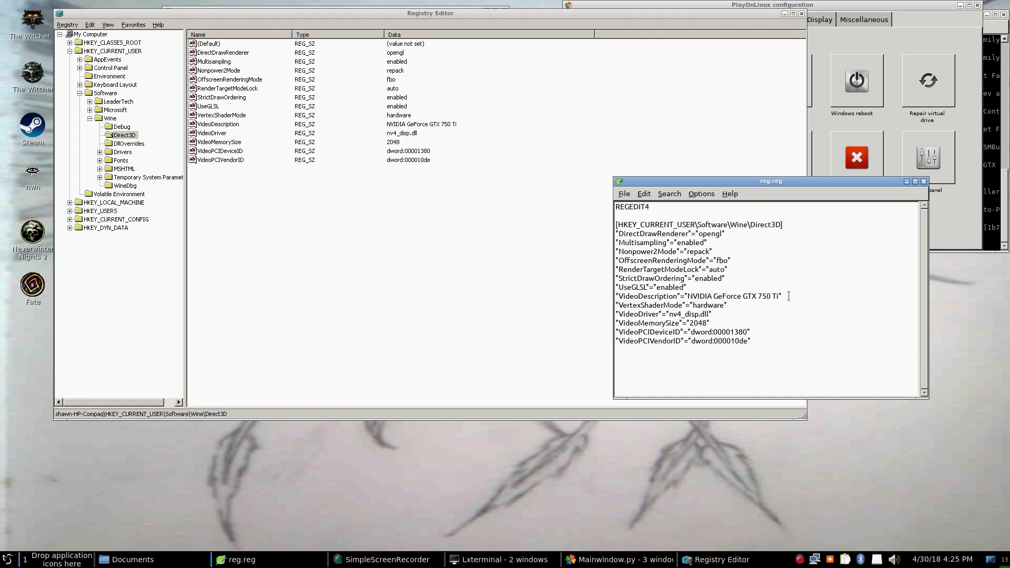
pyautogui.moveTo(789, 296); pyautogui.dragTo(614, 296)
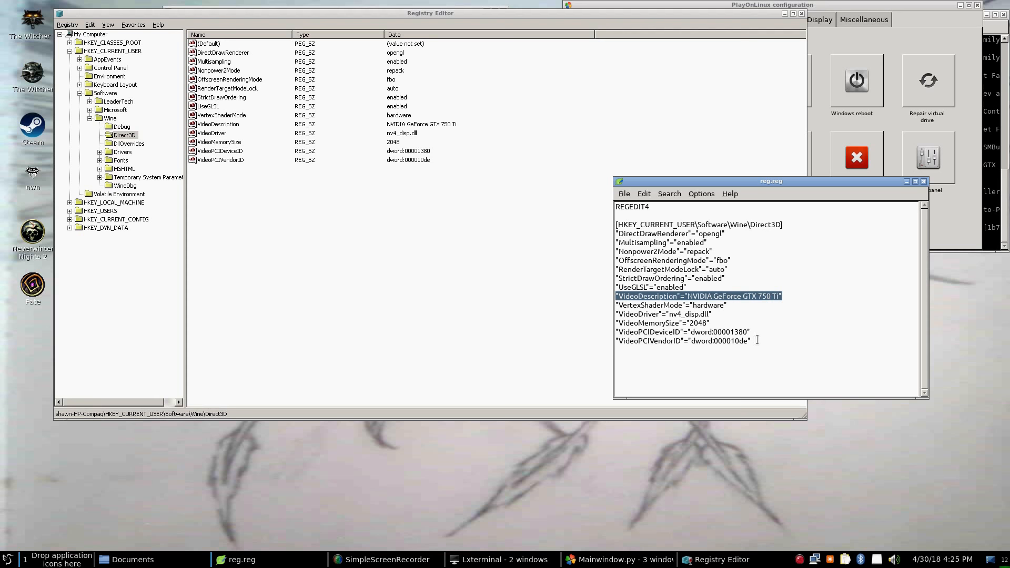
# Highlight the VideoDriver, VideoMemorySize, VideoPCIDeviceID and VideoPCIVendorID lines in reg.reg to review the graphics card entries.
pyautogui.moveTo(757, 339); pyautogui.dragTo(594, 312)
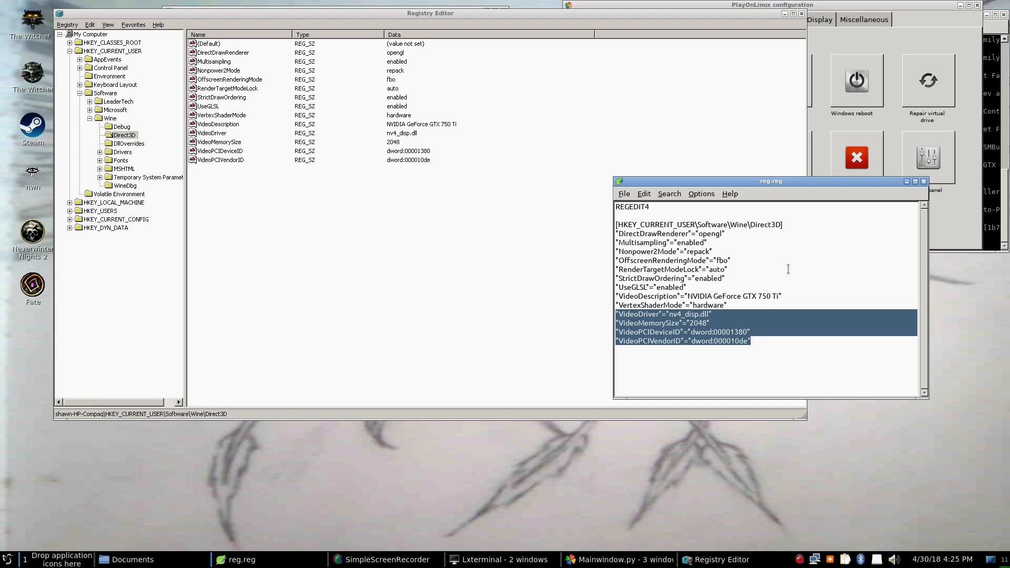
pyautogui.click(760, 341)
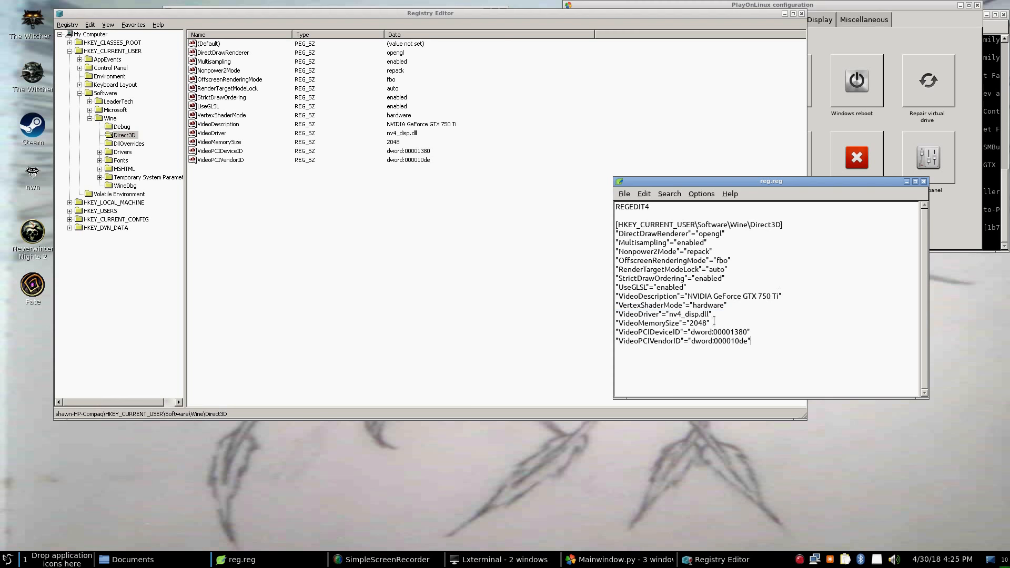
pyautogui.moveTo(711, 323); pyautogui.dragTo(617, 323)
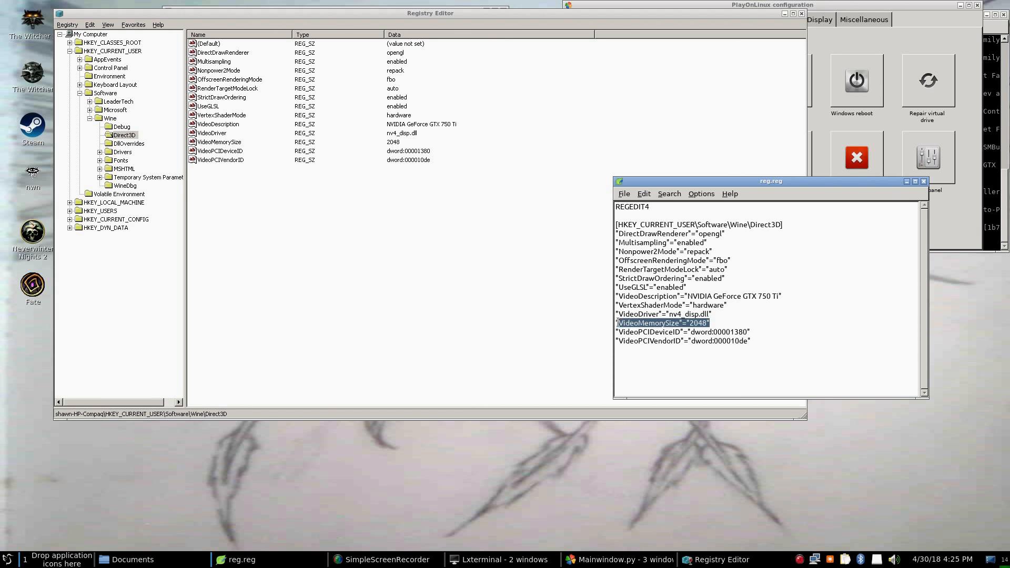
pyautogui.click(717, 320)
pyautogui.moveTo(715, 314); pyautogui.dragTo(614, 319)
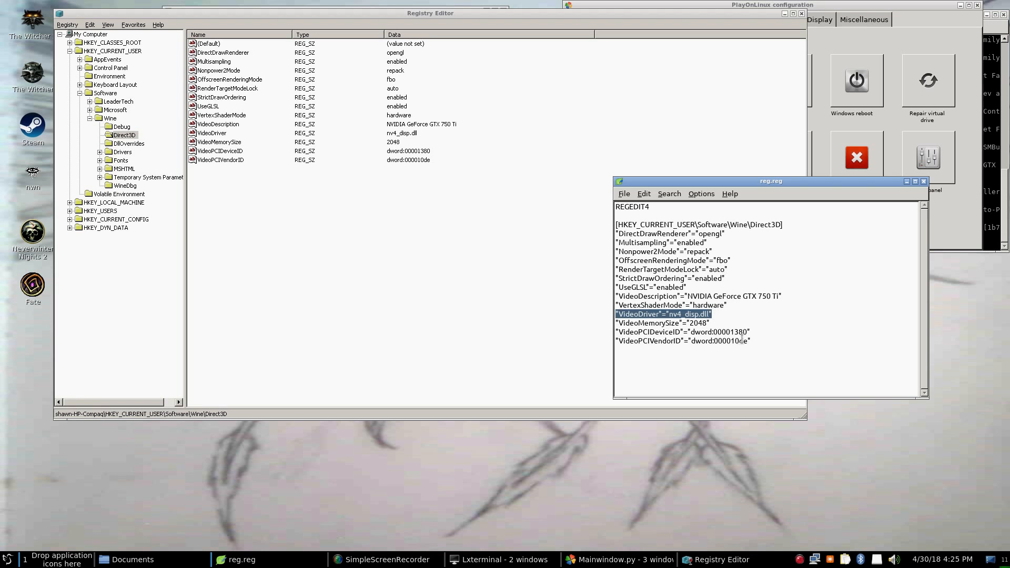
pyautogui.click(720, 314)
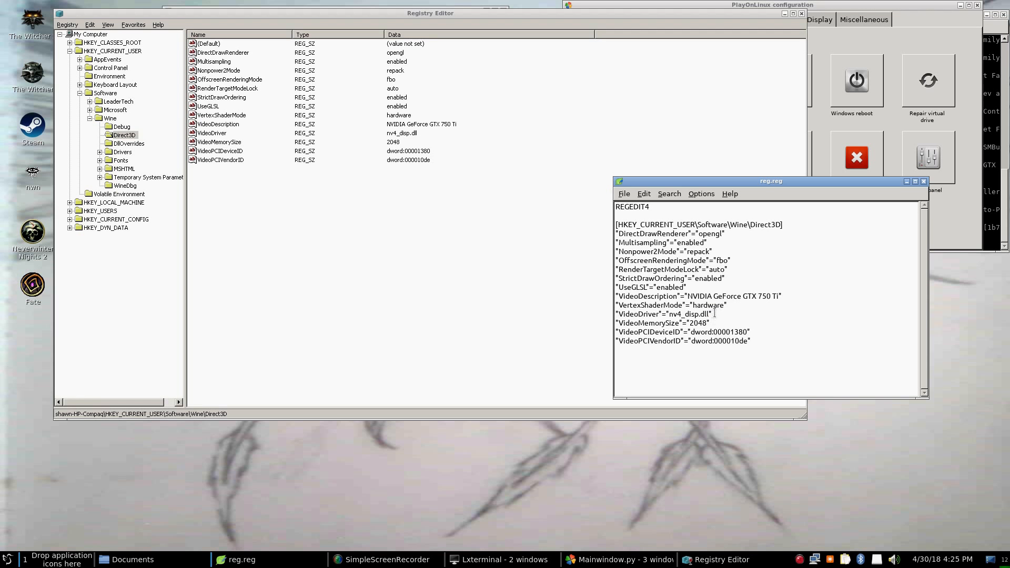
pyautogui.tripleClick(714, 313)
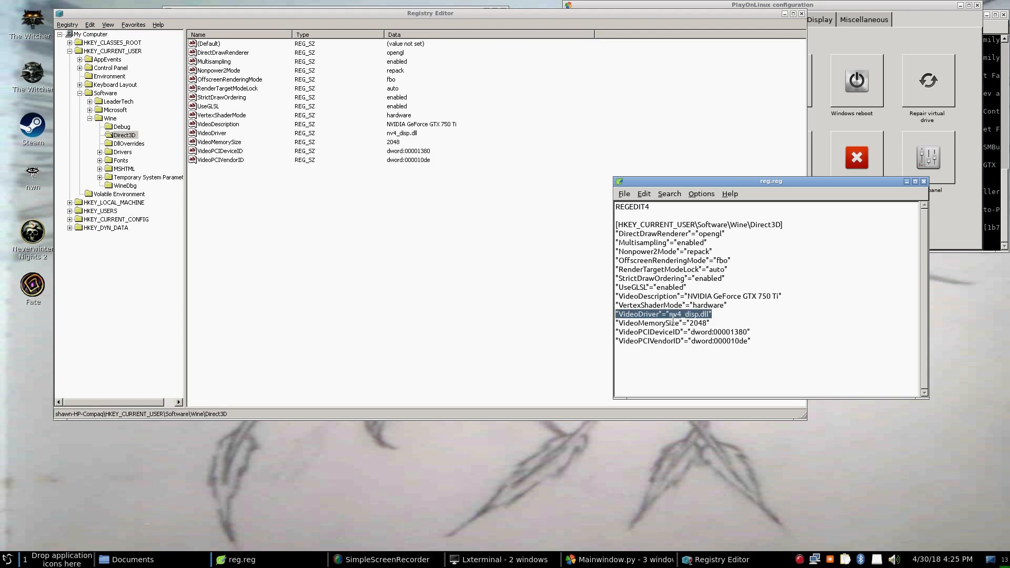
pyautogui.click(725, 314)
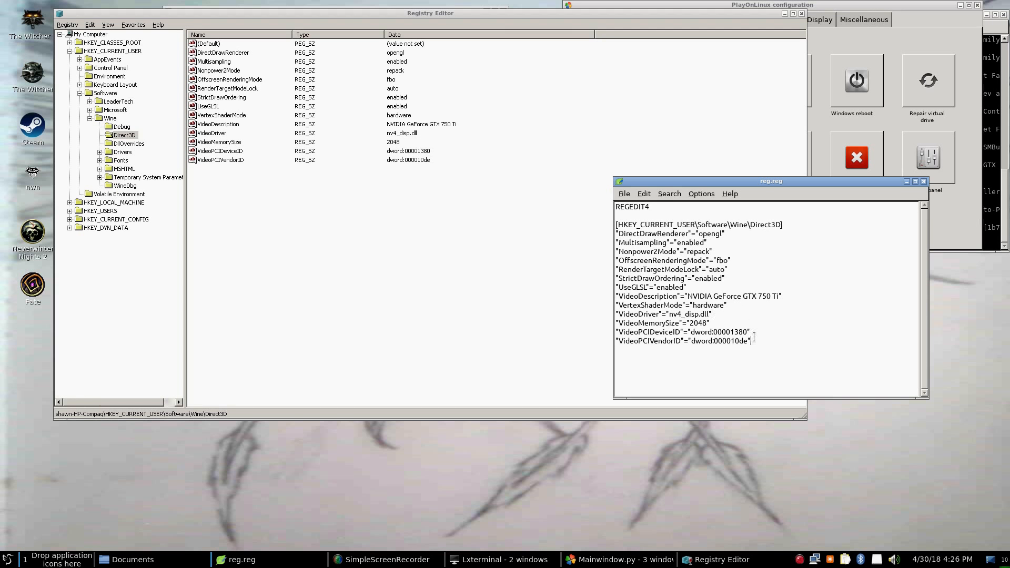
pyautogui.moveTo(752, 342); pyautogui.dragTo(617, 335)
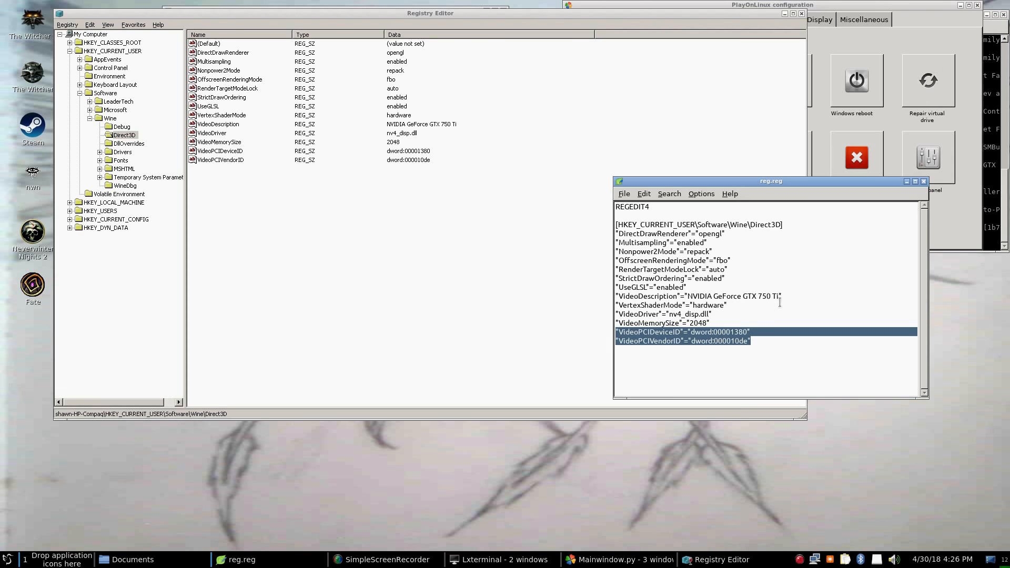
# Close the Registry Editor and rearrange the reg.reg and PlayOnLinux windows so the terminal with the lspci output is uncovered.
pyautogui.click(801, 14)
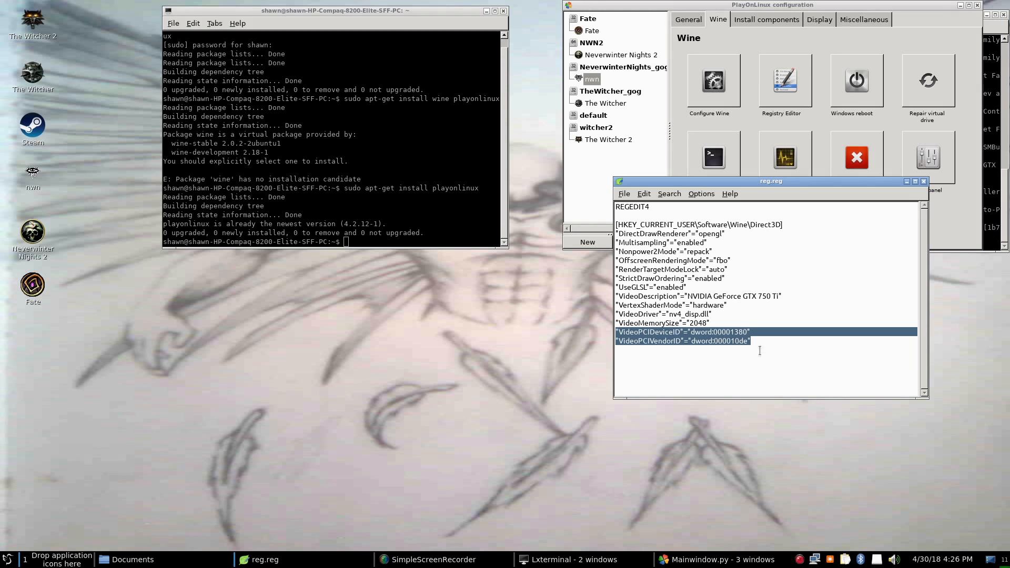
pyautogui.moveTo(824, 187); pyautogui.dragTo(372, 273)
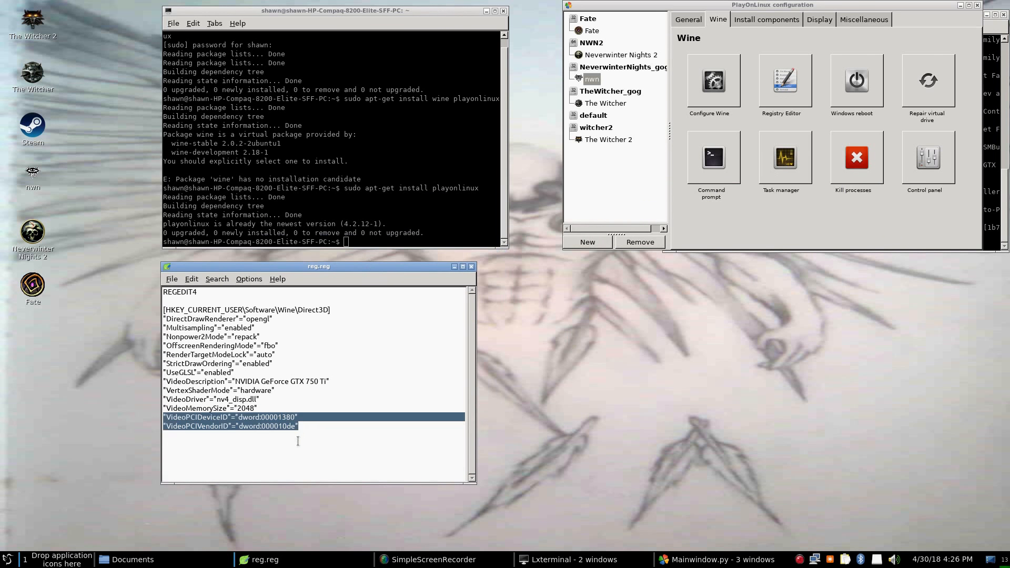
pyautogui.moveTo(895, 5); pyautogui.dragTo(474, 1)
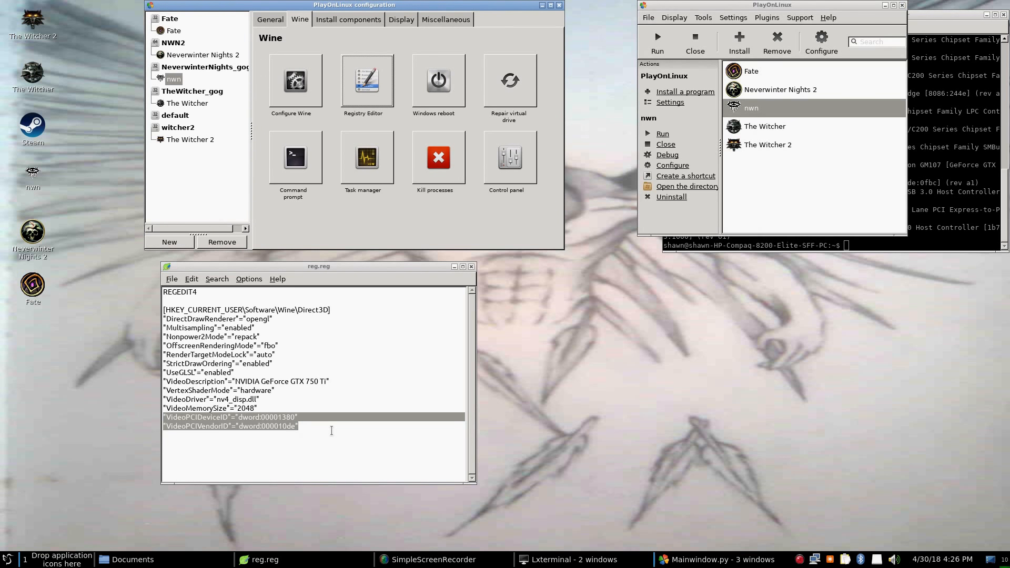
pyautogui.click(806, 8)
pyautogui.moveTo(806, 8); pyautogui.dragTo(329, 15)
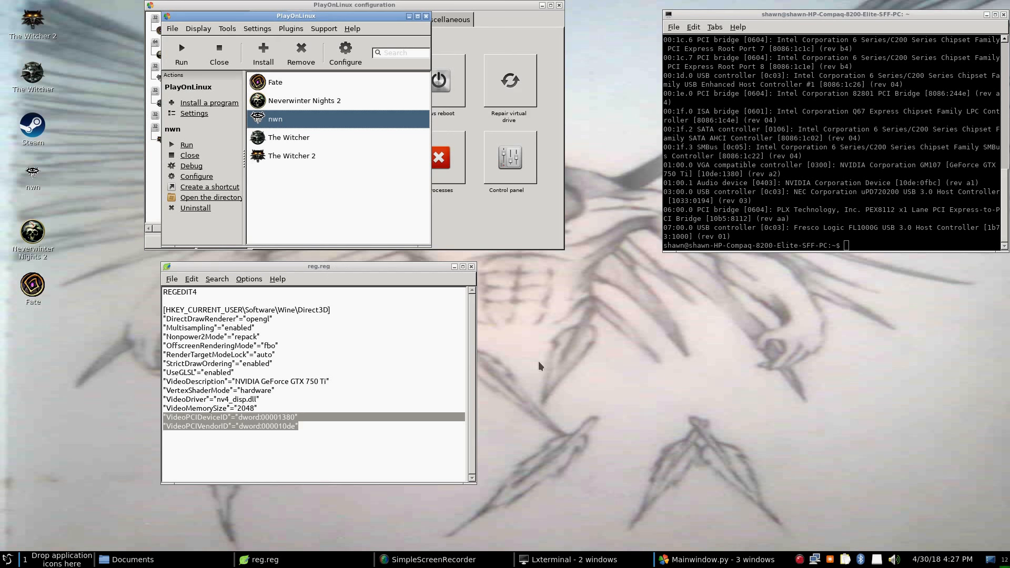
# Examine the lspci -n output in the terminal, highlighting the command and the 01:00.0 and 01:00.1 device lines.
pyautogui.scroll(15, 859, 110)
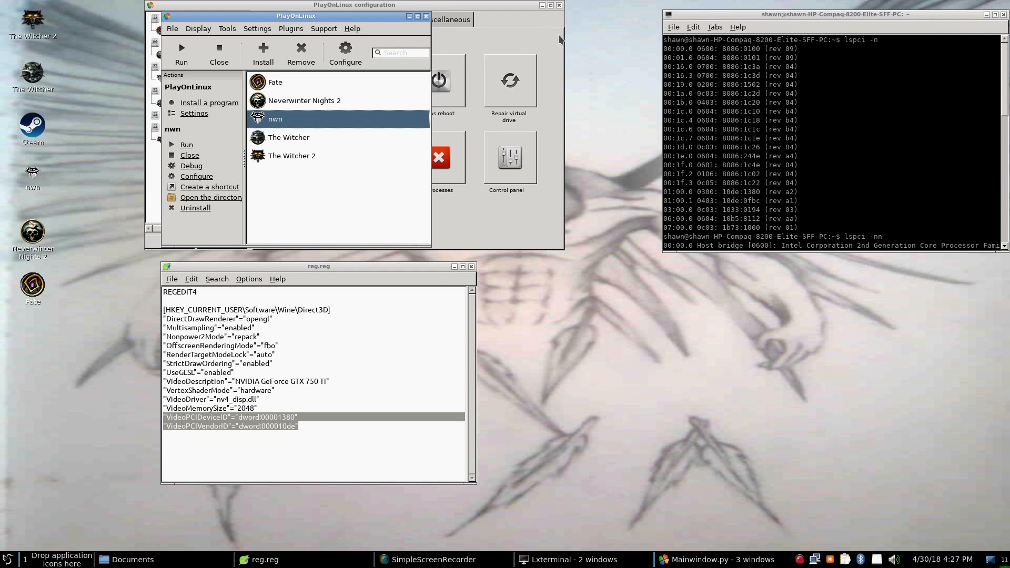
pyautogui.moveTo(844, 43); pyautogui.dragTo(890, 44)
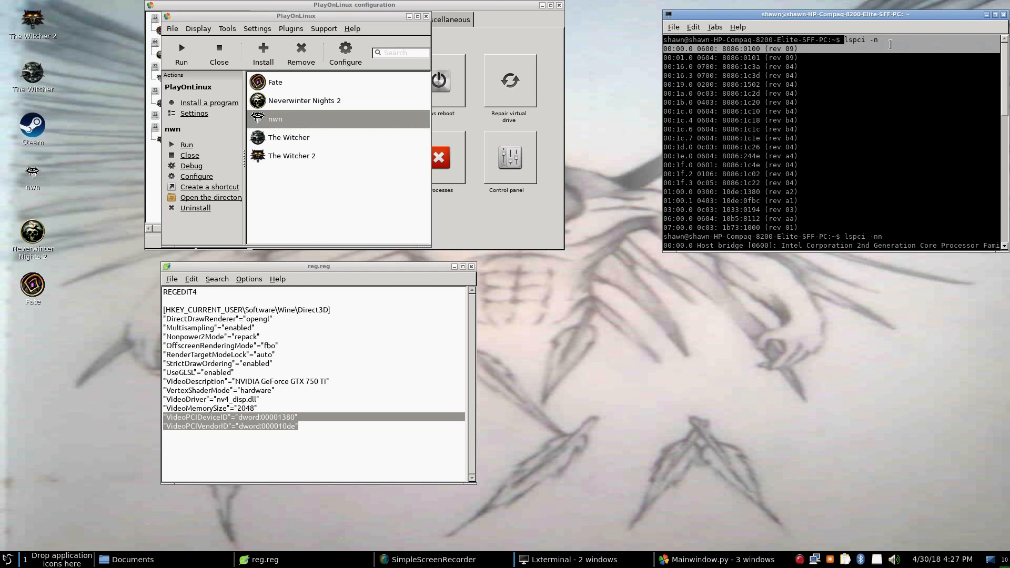
pyautogui.click(886, 111)
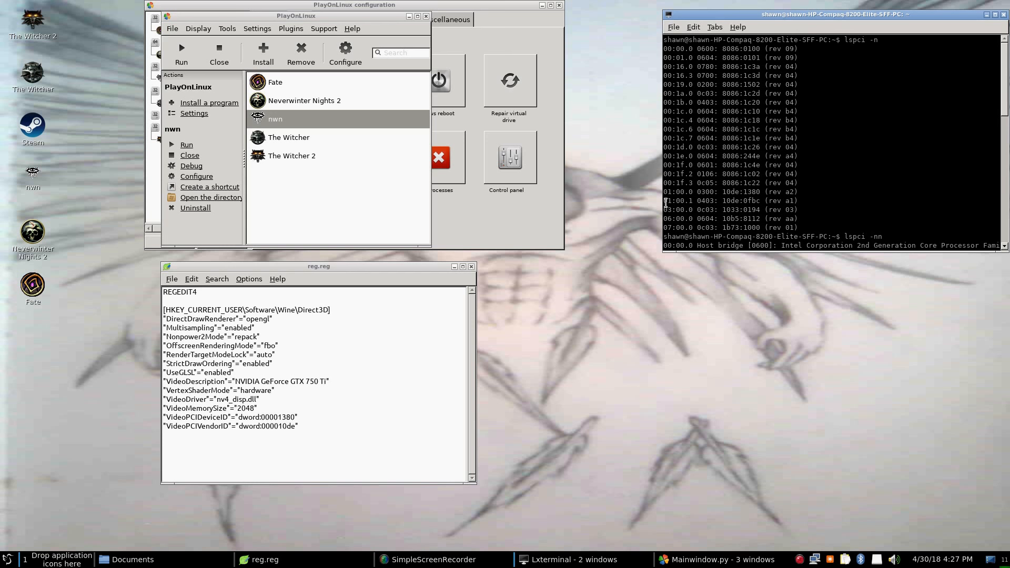
pyautogui.moveTo(665, 194); pyautogui.dragTo(797, 190)
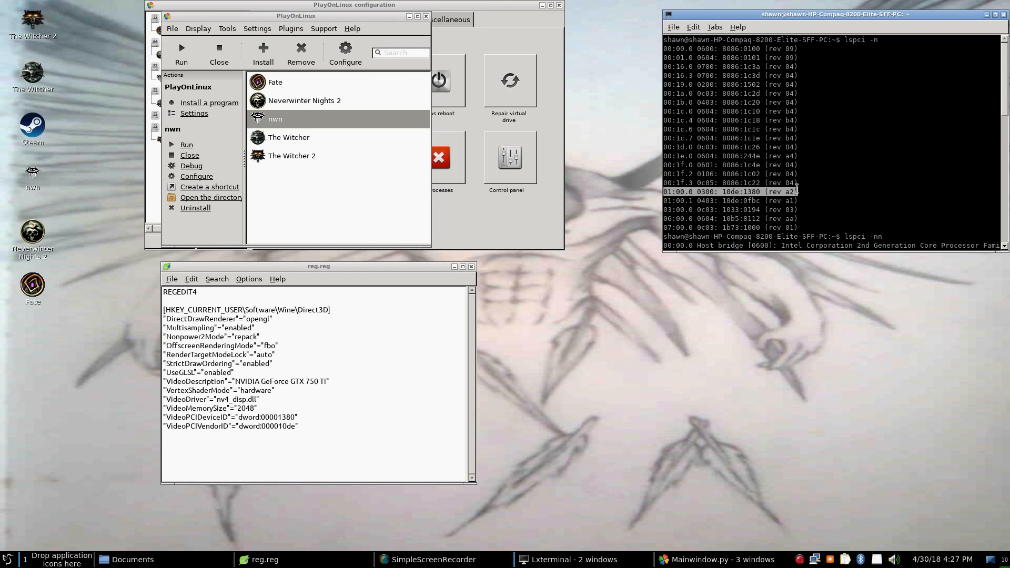
pyautogui.moveTo(797, 190); pyautogui.dragTo(800, 191)
pyautogui.moveTo(664, 201); pyautogui.dragTo(799, 200)
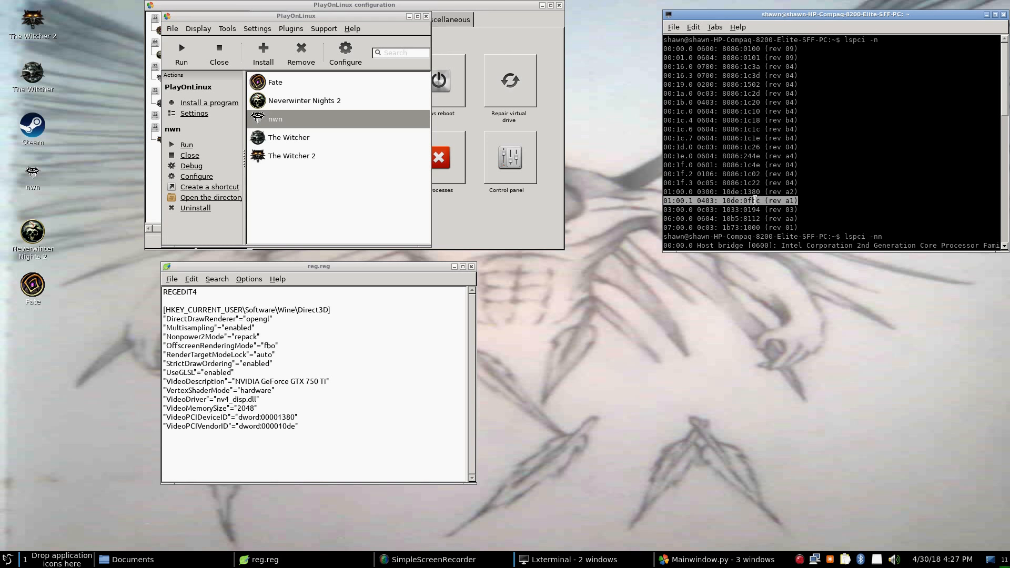
pyautogui.click(822, 200)
# Examine the lspci -nn output, highlighting the command and the NVIDIA VGA controller and audio device entries.
pyautogui.scroll(-2, 829, 190)
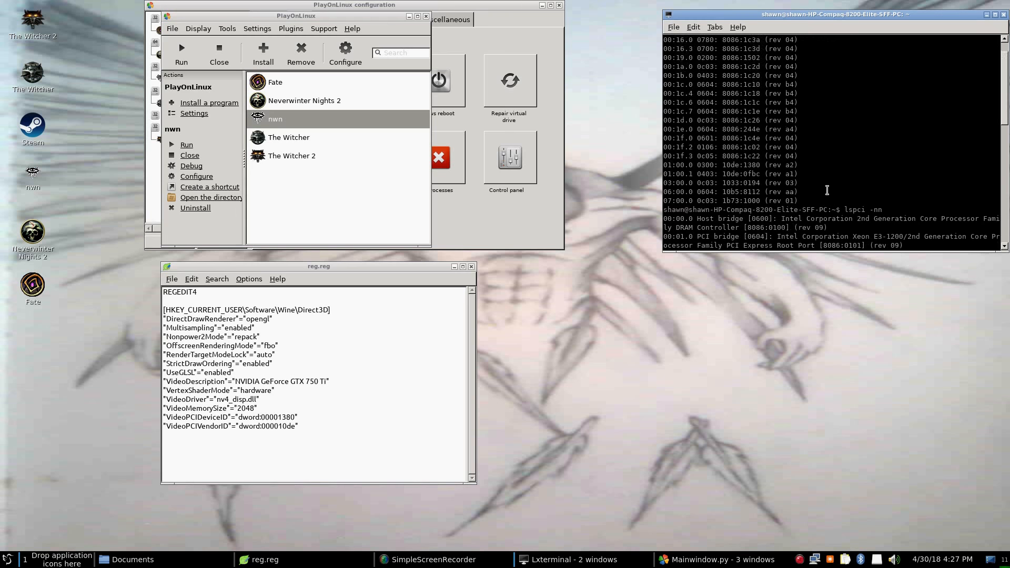
pyautogui.scroll(-4, 827, 190)
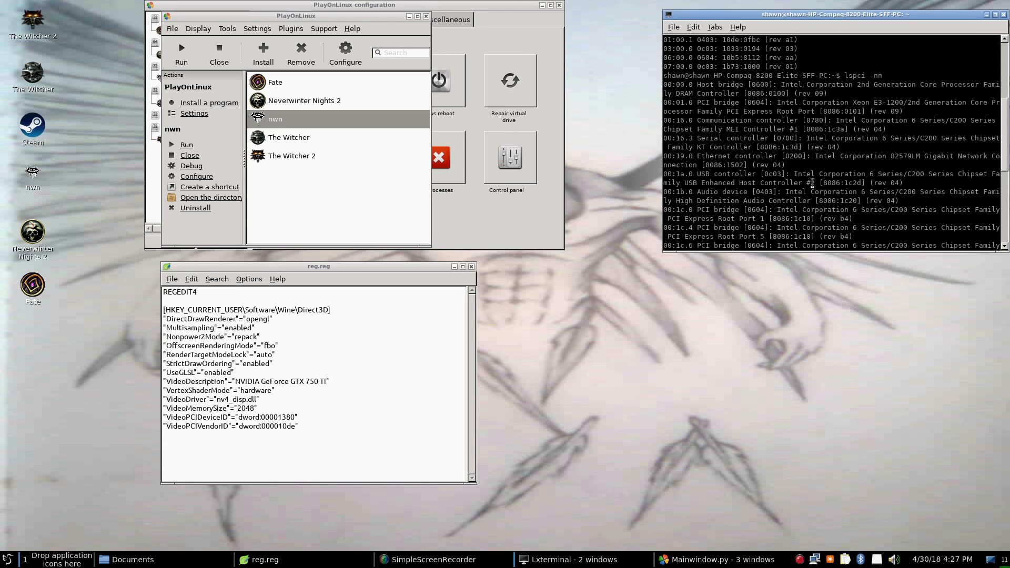
pyautogui.moveTo(844, 75); pyautogui.dragTo(883, 75)
pyautogui.scroll(-8, 825, 153)
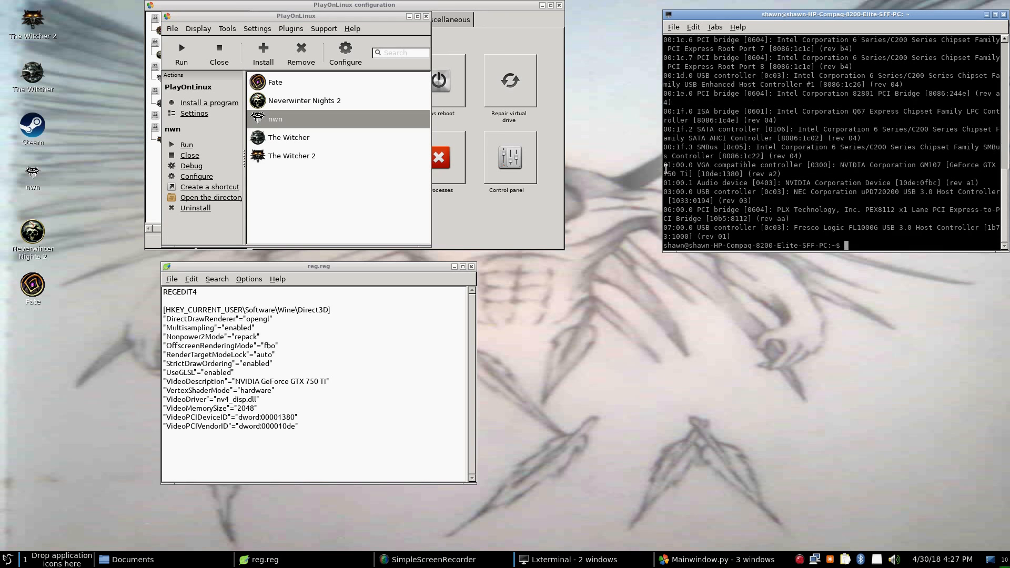
pyautogui.moveTo(666, 167); pyautogui.dragTo(999, 182)
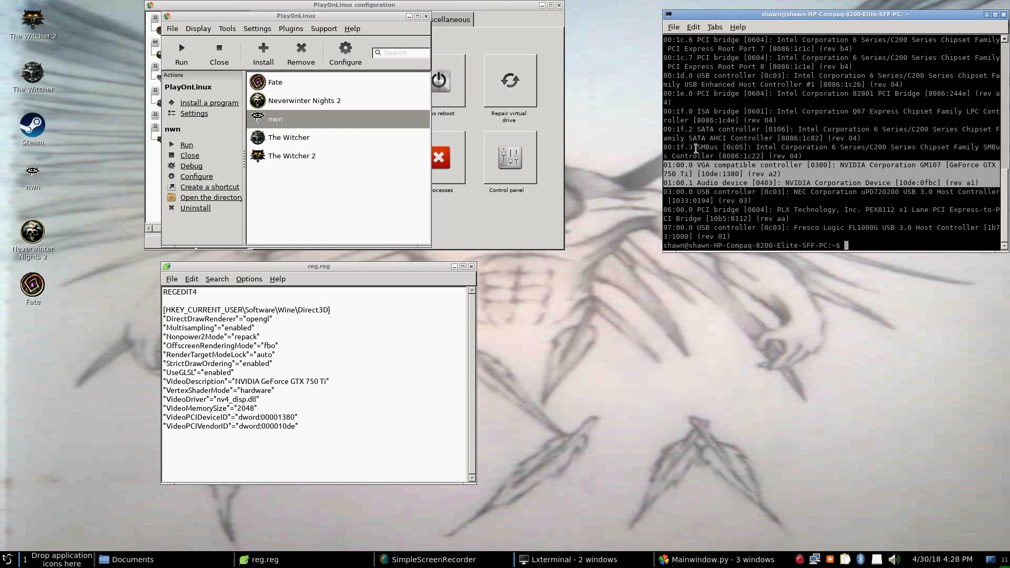
# Compare the graphics card's vendor and device ID between the lspci -n and lspci -nn listings.
pyautogui.scroll(4, 697, 123)
pyautogui.scroll(7, 696, 123)
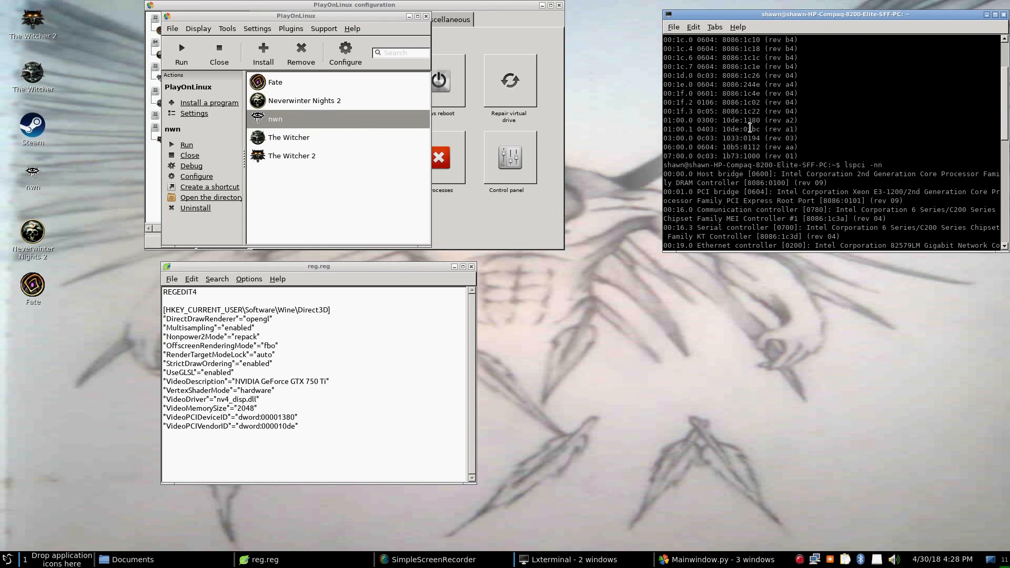
pyautogui.scroll(-11, 742, 142)
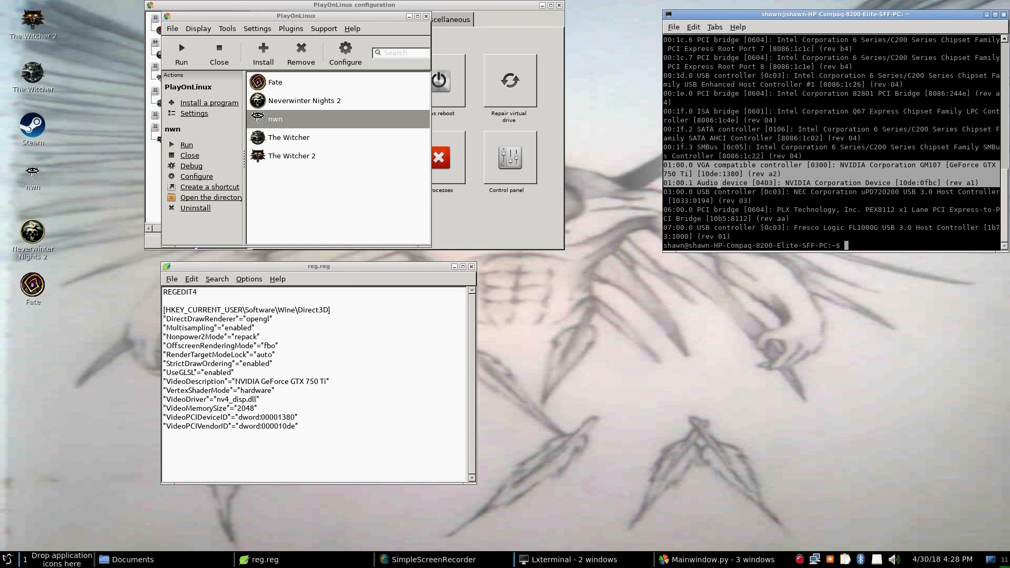
pyautogui.scroll(6, 853, 147)
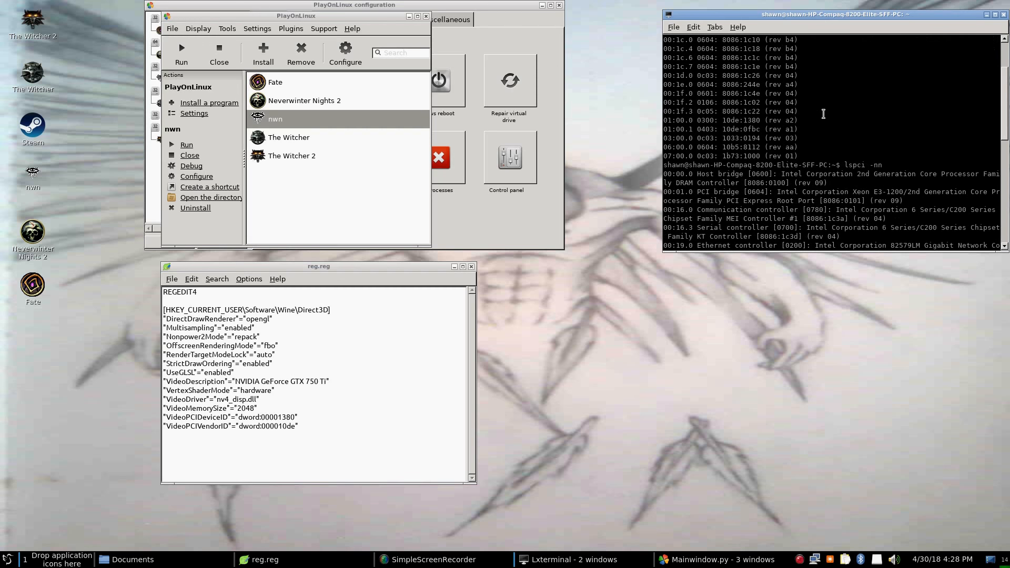
pyautogui.scroll(-6, 856, 173)
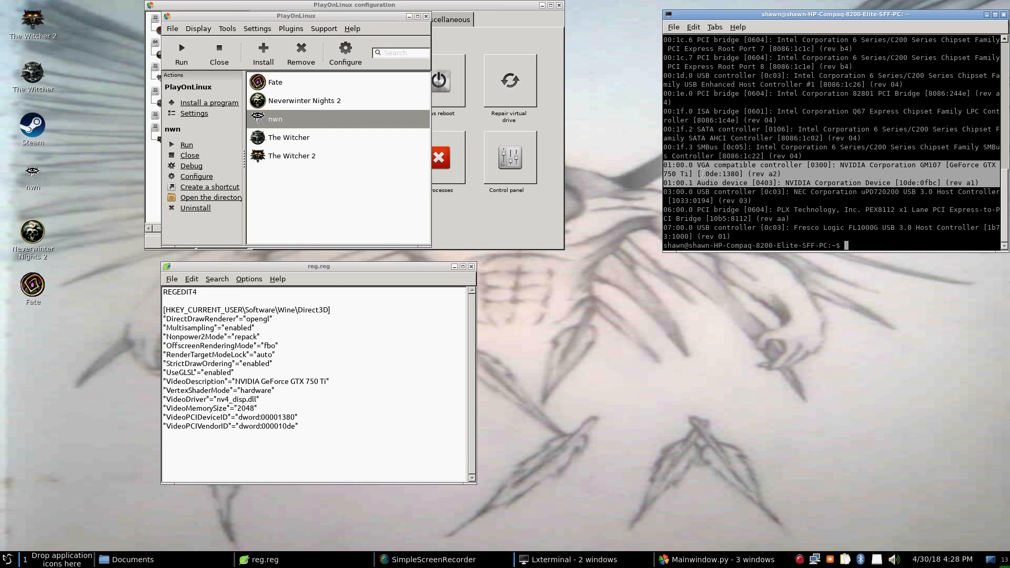
pyautogui.moveTo(702, 174); pyautogui.dragTo(739, 172)
pyautogui.scroll(10, 739, 173)
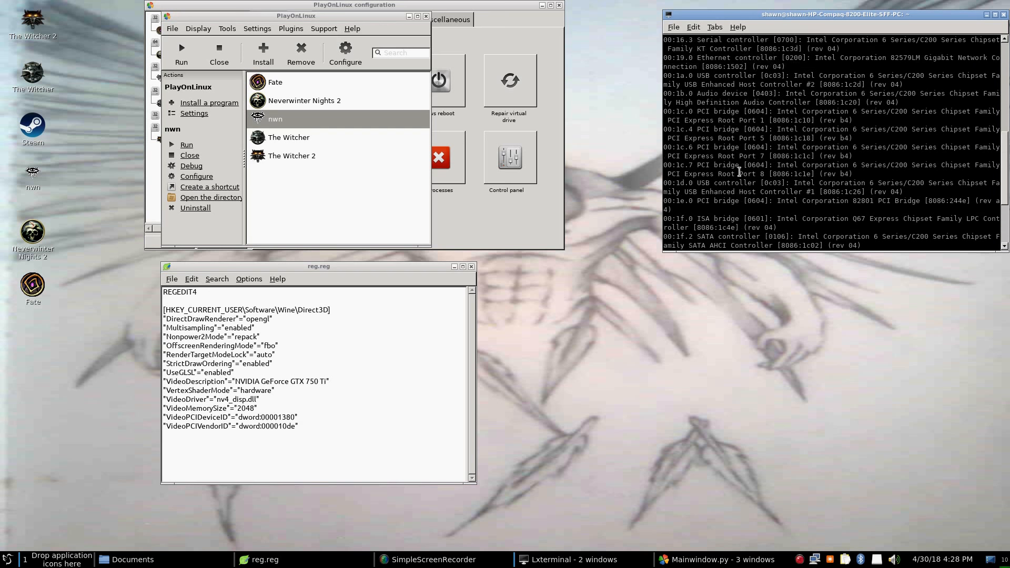
pyautogui.scroll(1, 739, 171)
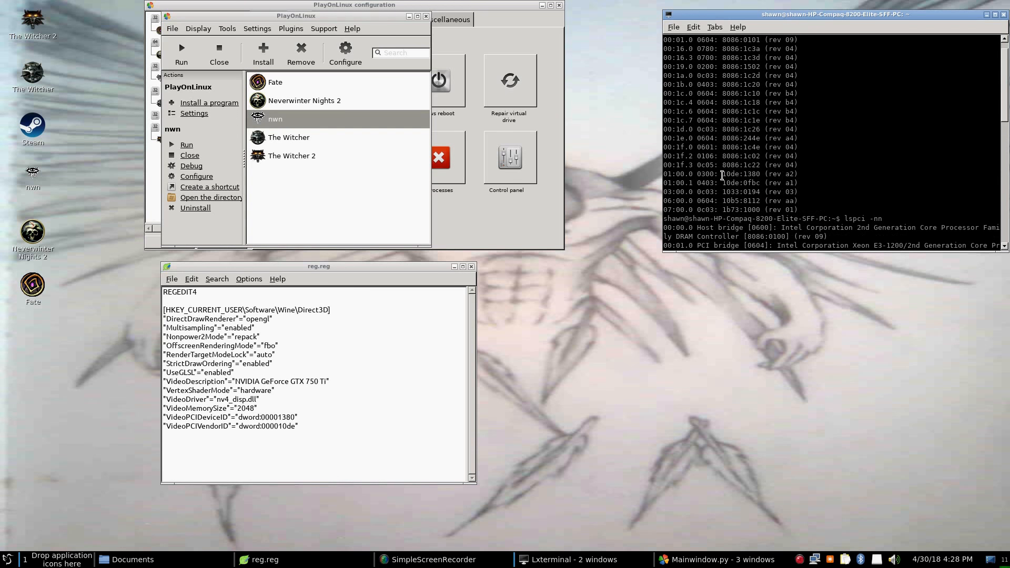
# Highlight the graphics card's vendor and device ID on the 01:00.0 line of the lspci -n output.
pyautogui.moveTo(723, 175); pyautogui.dragTo(762, 175)
pyautogui.scroll(1, 851, 151)
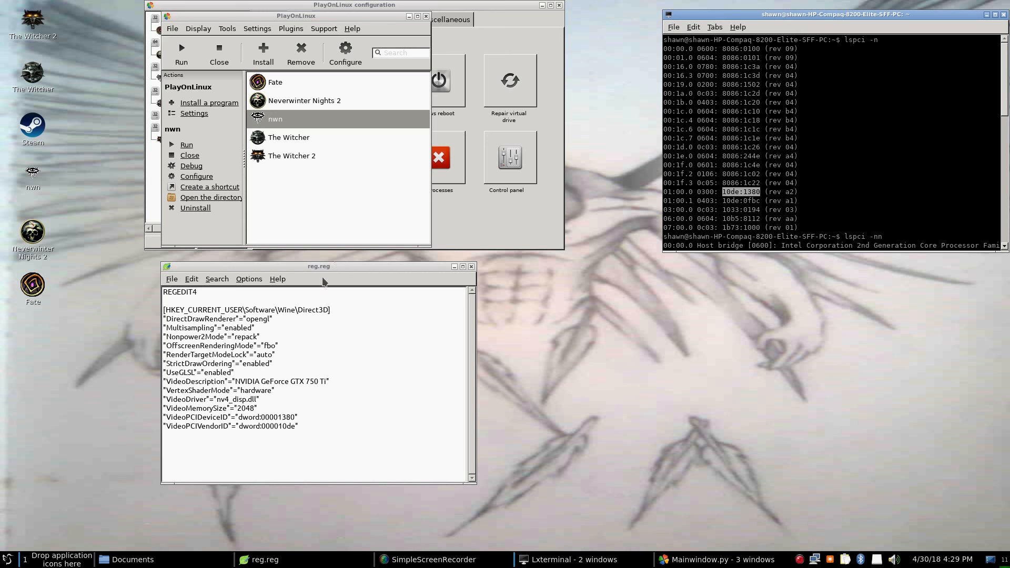
# Open a new empty Leafpad document and place its window beside reg.reg, over the lower part of the terminal.
pyautogui.click(8, 559)
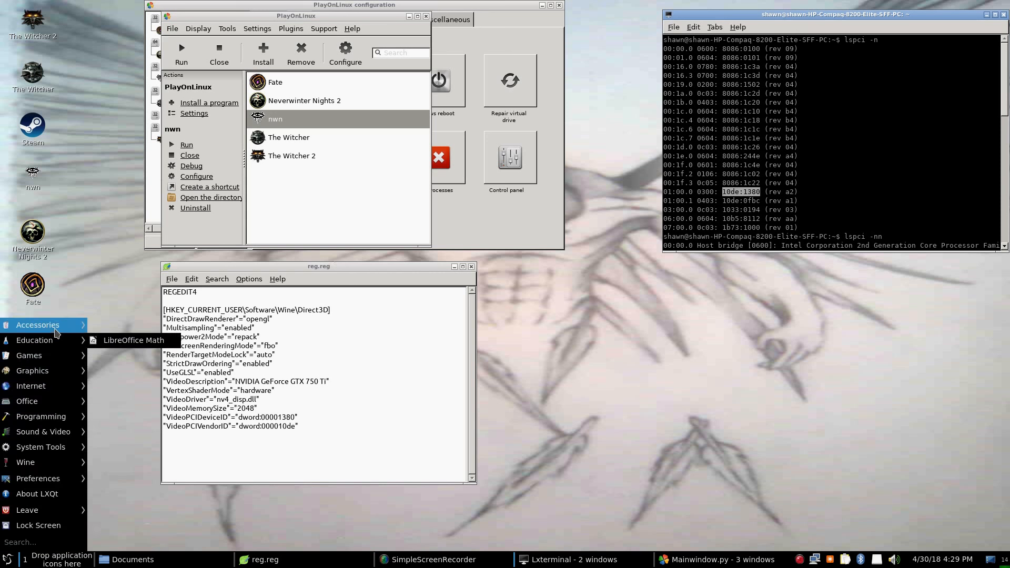
pyautogui.moveTo(48, 325)
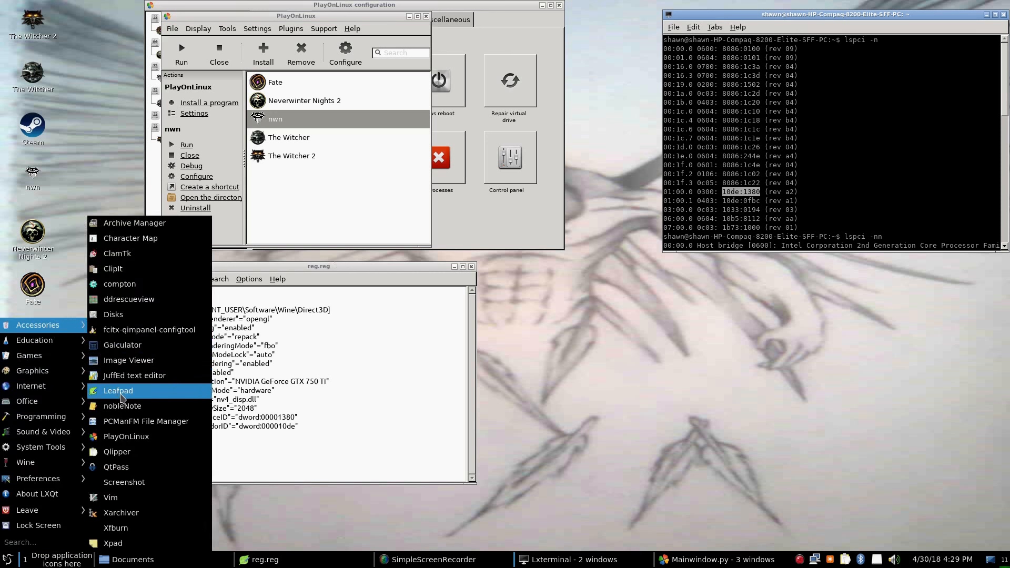
pyautogui.click(118, 390)
pyautogui.moveTo(778, 263); pyautogui.dragTo(884, 158)
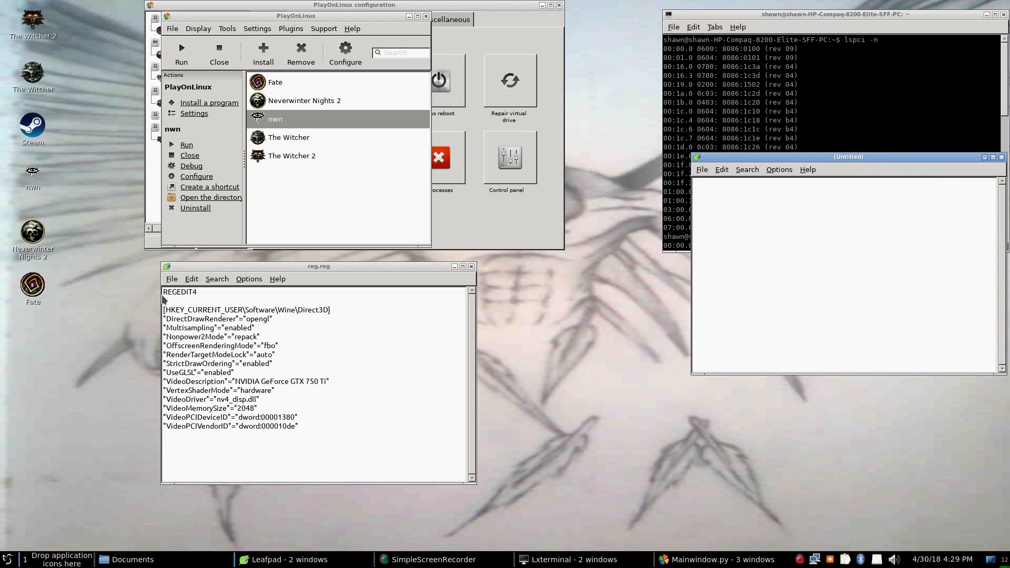
# Copy the entire REGEDIT4 Direct3D text from reg.reg into the untitled document.
pyautogui.moveTo(165, 292); pyautogui.dragTo(212, 317)
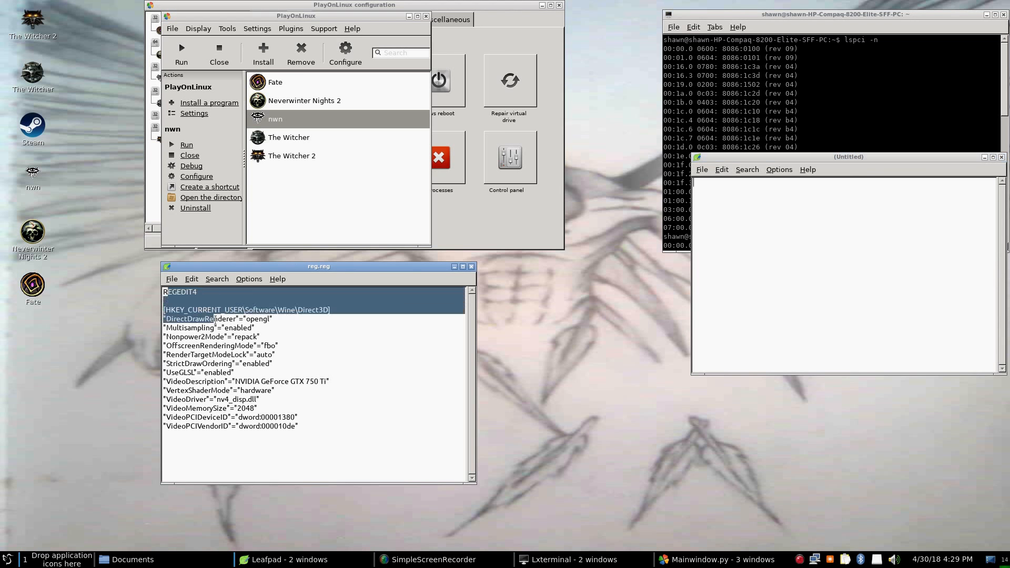
pyautogui.click(377, 419)
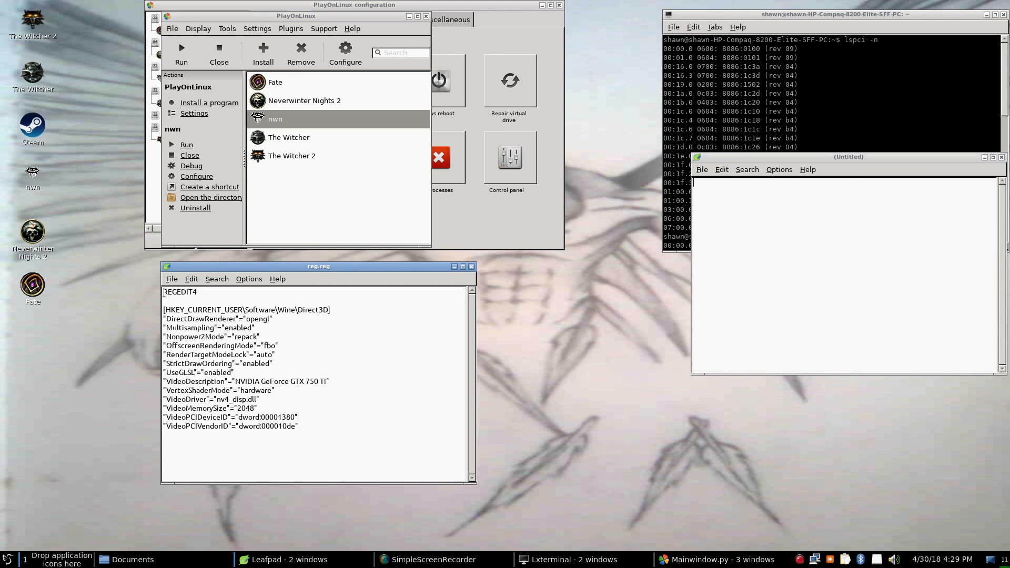
pyautogui.moveTo(164, 292); pyautogui.dragTo(326, 429)
pyautogui.rightClick(253, 351)
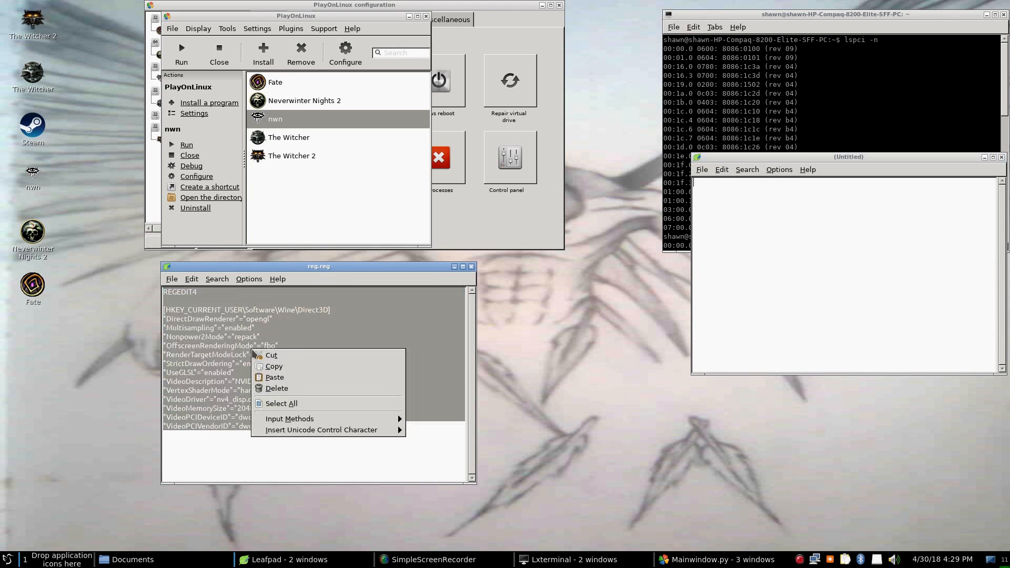
pyautogui.click(274, 366)
pyautogui.click(757, 228)
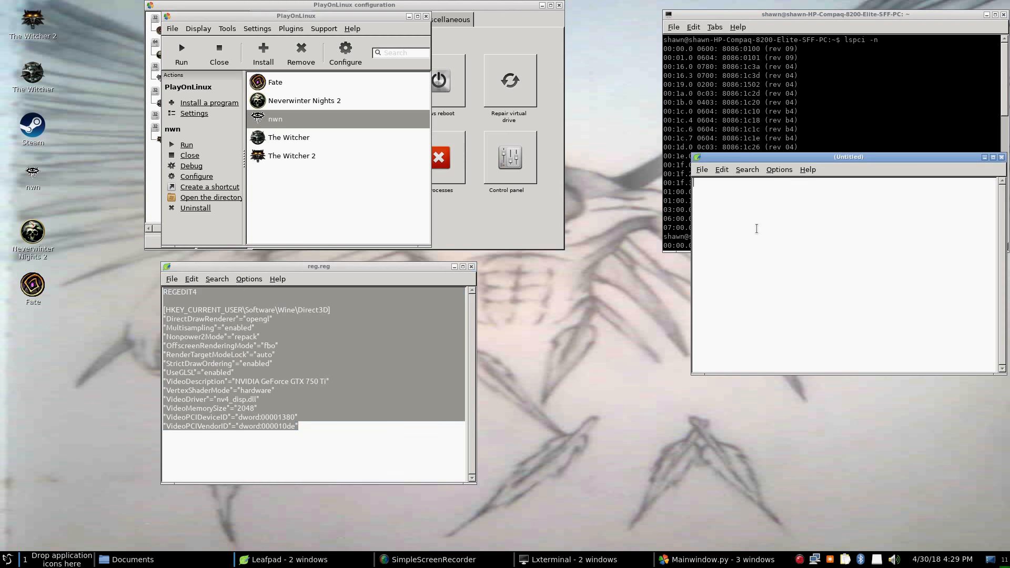
pyautogui.rightClick(757, 228)
pyautogui.click(773, 258)
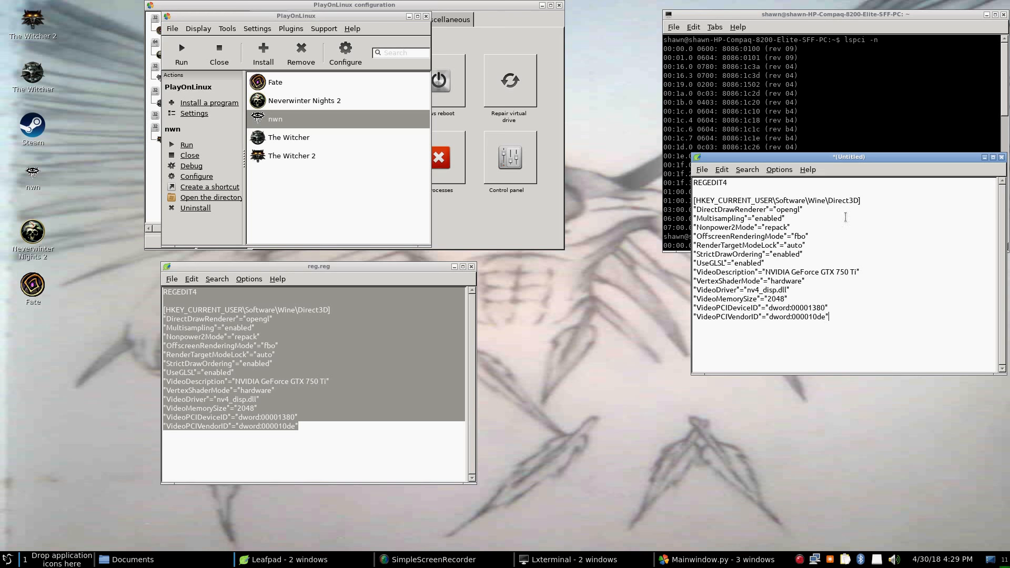
# Uncover the terminal and examine the lspci listings, highlighting the IDs on the 01:00.1 and 01:00.0 lines.
pyautogui.click(909, 210)
pyautogui.moveTo(890, 162); pyautogui.dragTo(438, 52)
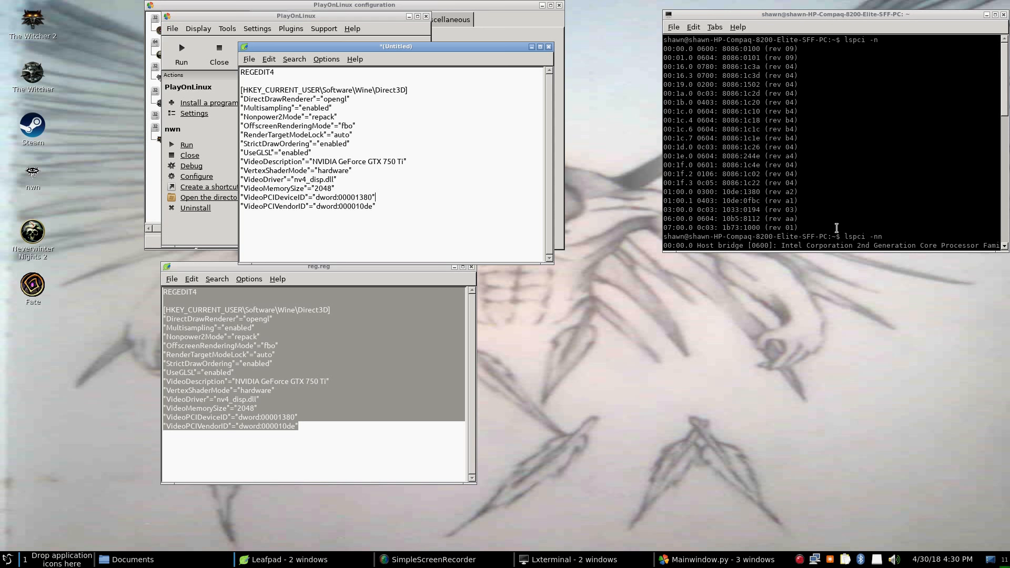
pyautogui.scroll(-5, 818, 158)
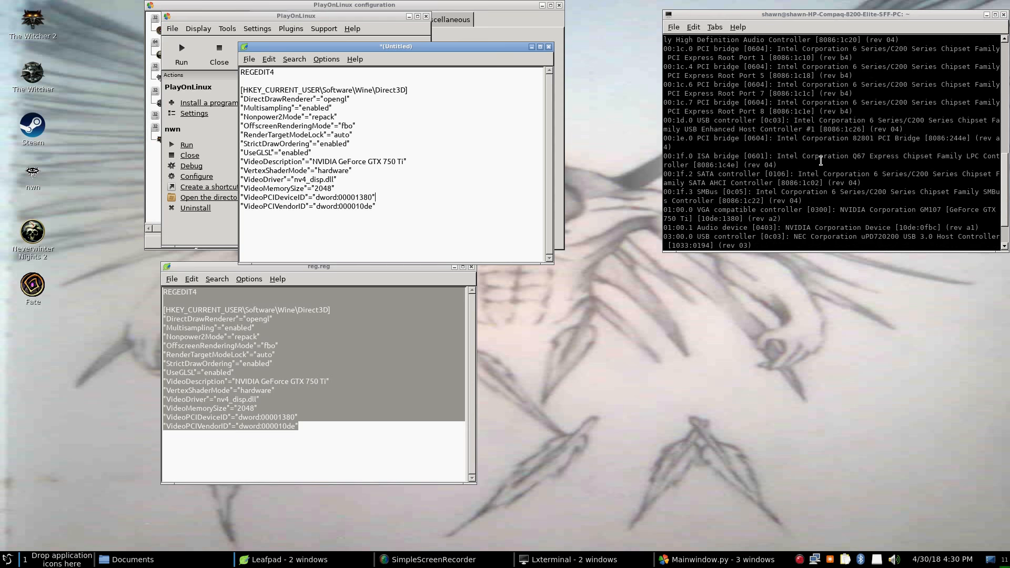
pyautogui.scroll(10, 821, 161)
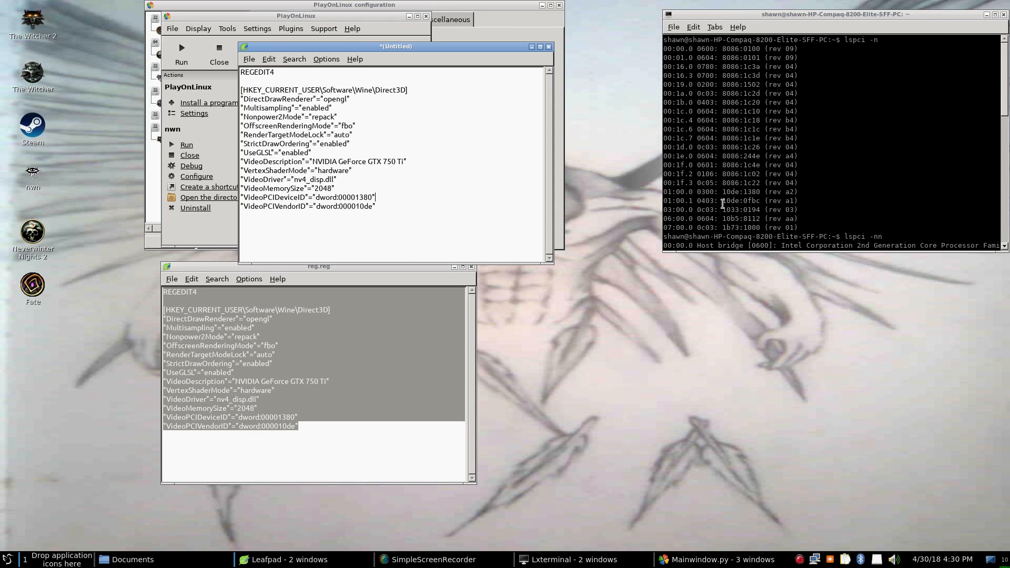
pyautogui.click(724, 201)
pyautogui.moveTo(724, 201); pyautogui.dragTo(761, 200)
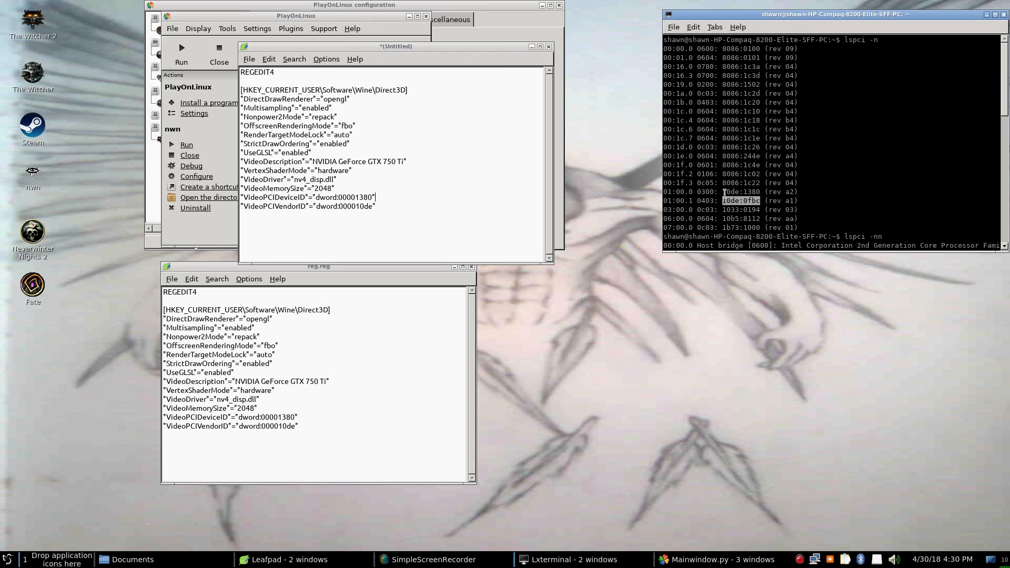
pyautogui.click(723, 192)
pyautogui.moveTo(722, 192); pyautogui.dragTo(760, 193)
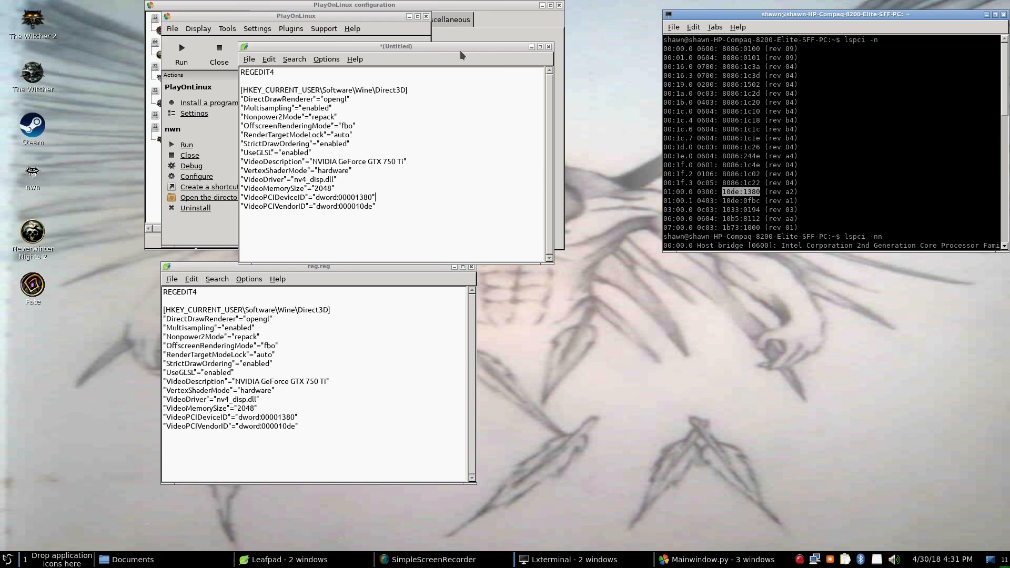
# Show where to save the untitled registry document by browsing the Documents folder for reg.reg, and cancel without saving.
pyautogui.moveTo(461, 52); pyautogui.dragTo(695, 48)
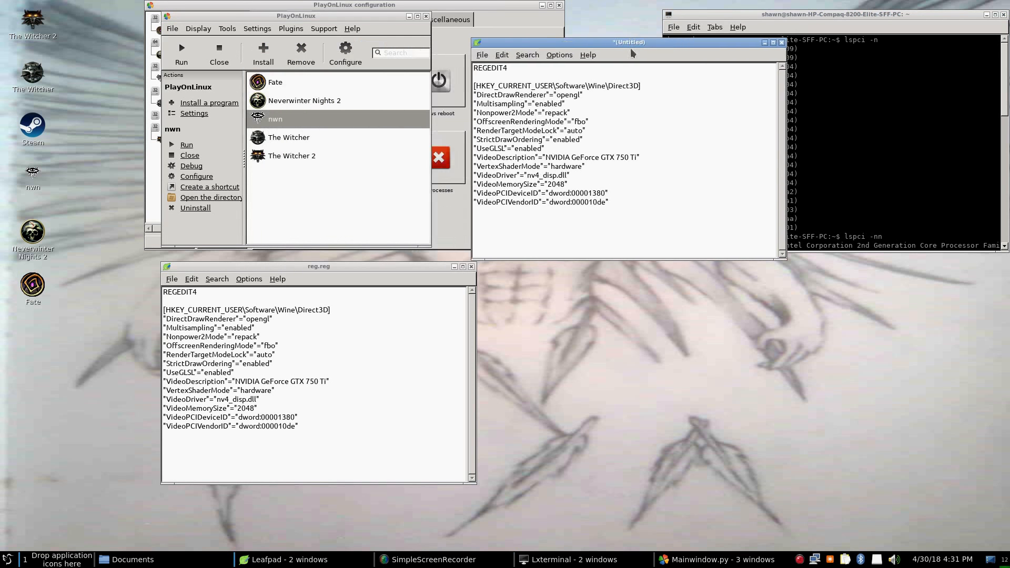
pyautogui.click(482, 55)
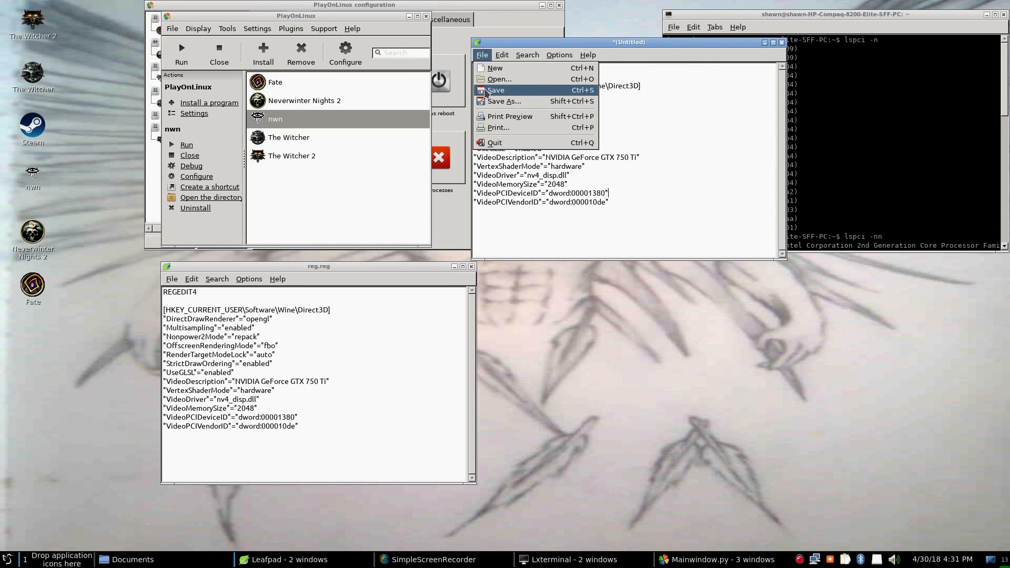
pyautogui.click(486, 91)
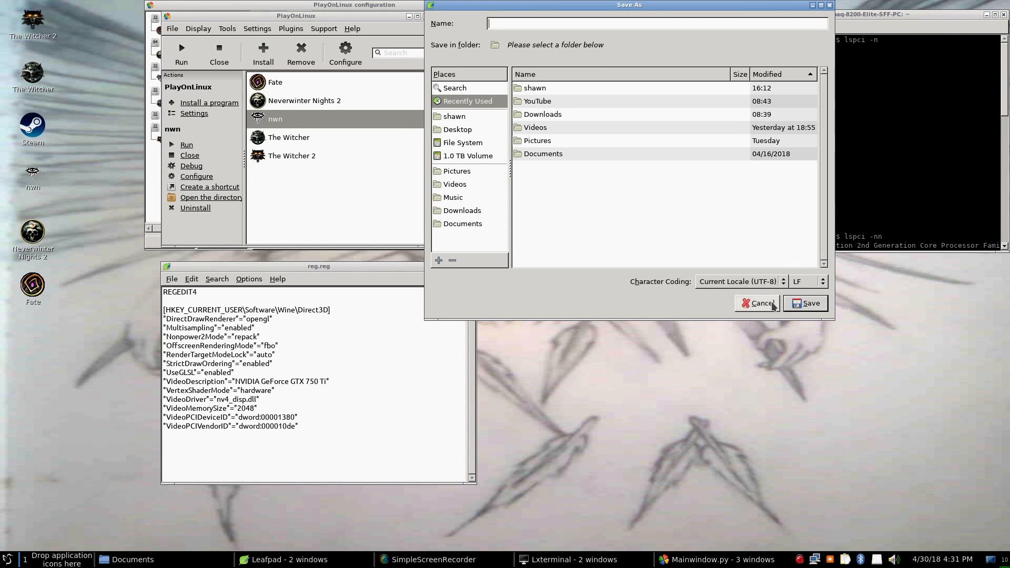
pyautogui.click(757, 303)
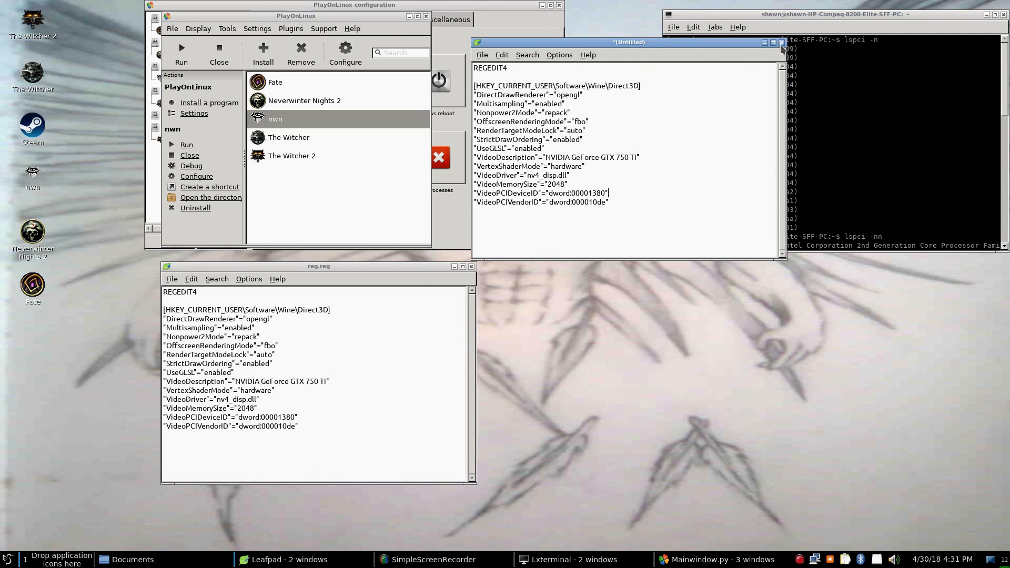
pyautogui.click(482, 55)
pyautogui.click(487, 101)
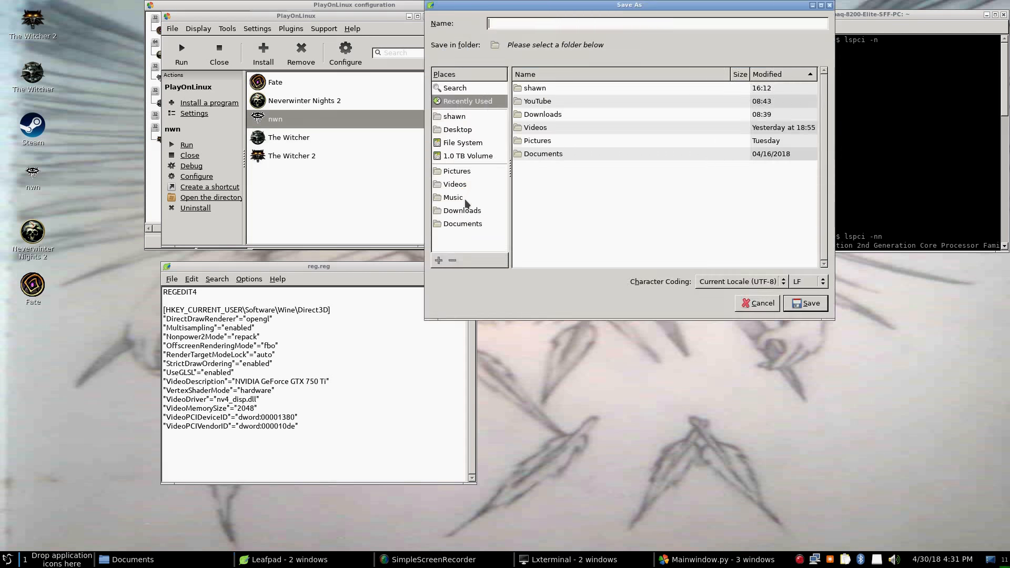
pyautogui.click(463, 224)
pyautogui.scroll(-2, 597, 189)
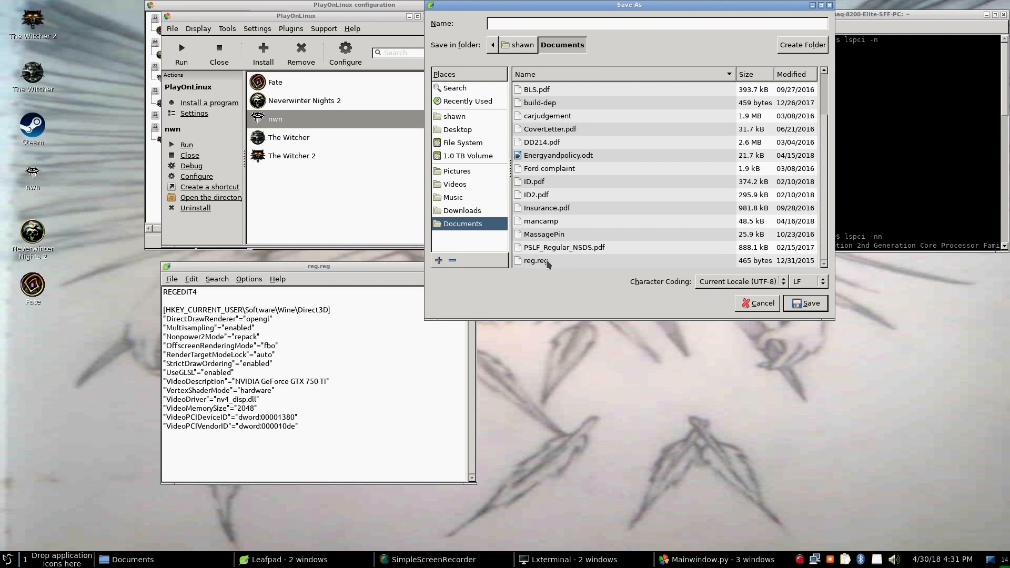
pyautogui.click(769, 304)
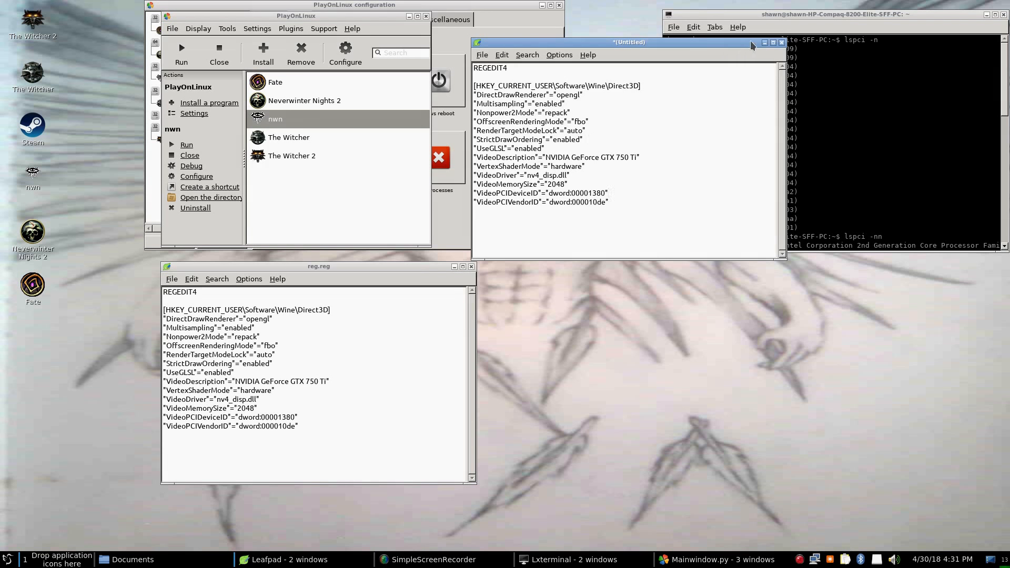
# Move the untitled document off the terminal and close it, discarding its changes.
pyautogui.moveTo(752, 45); pyautogui.dragTo(850, 249)
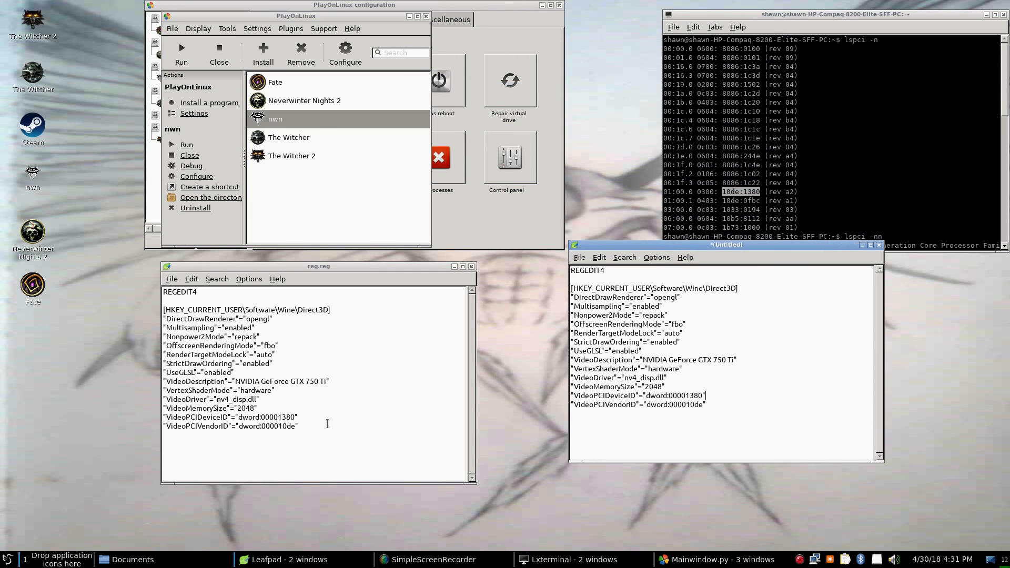
pyautogui.click(879, 245)
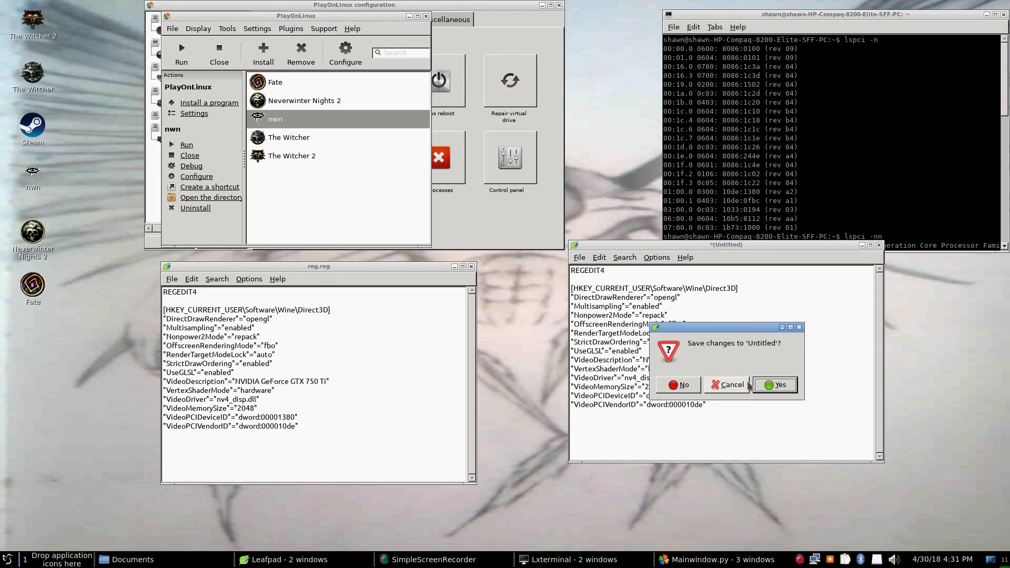
pyautogui.click(695, 385)
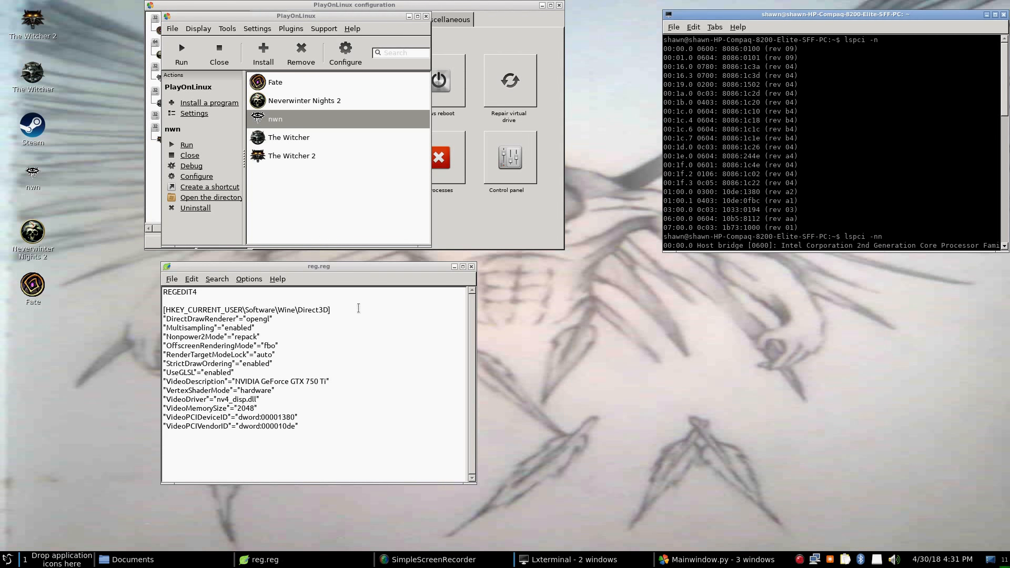
# Clear reg.reg away from PlayOnLinux, search its game installers for "never", select GOG.com - Neverwinter Nights Diamond Edition, and cancel the installation.
pyautogui.moveTo(366, 263); pyautogui.dragTo(821, 217)
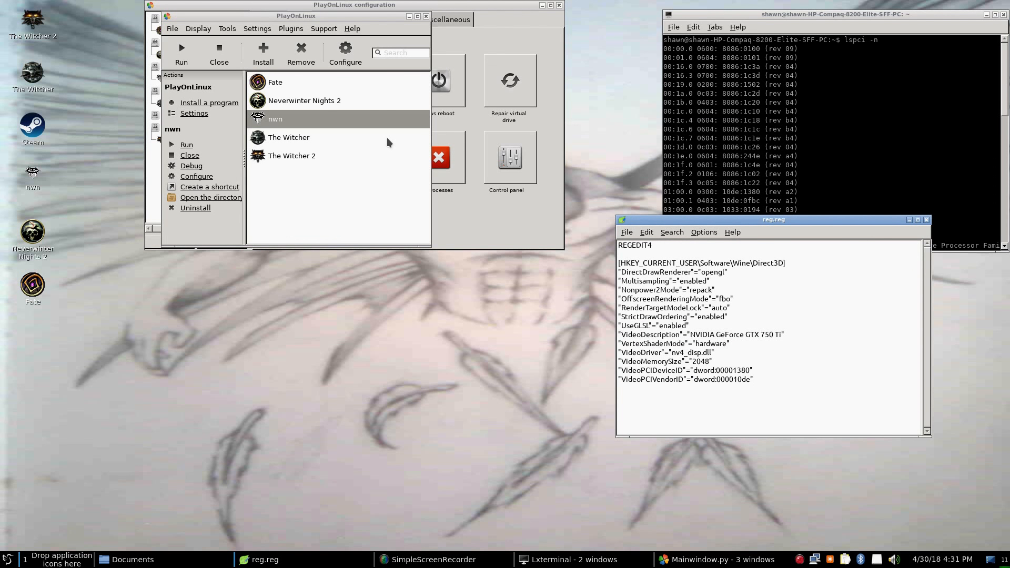
pyautogui.click(272, 51)
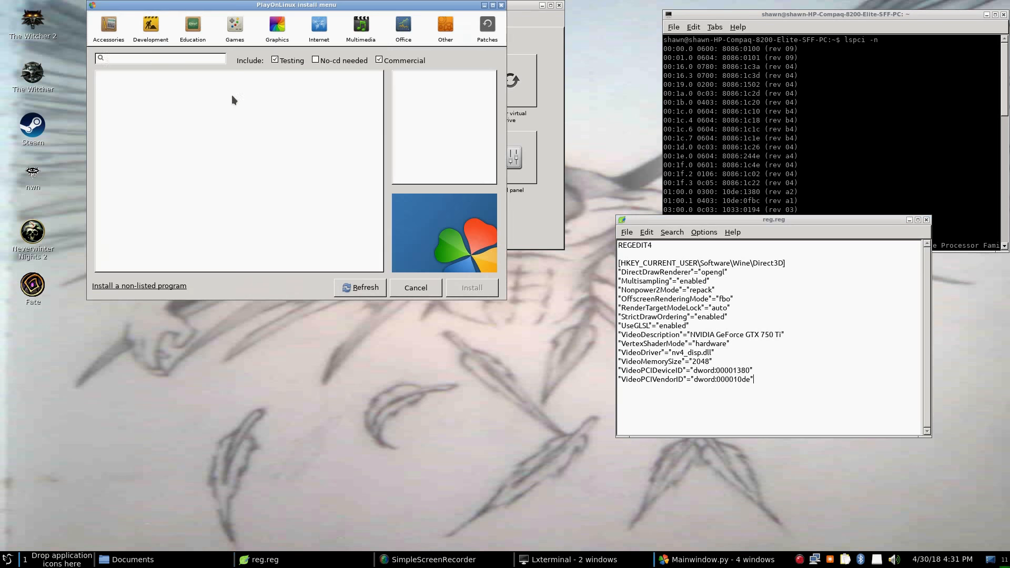
pyautogui.click(235, 25)
pyautogui.click(179, 58)
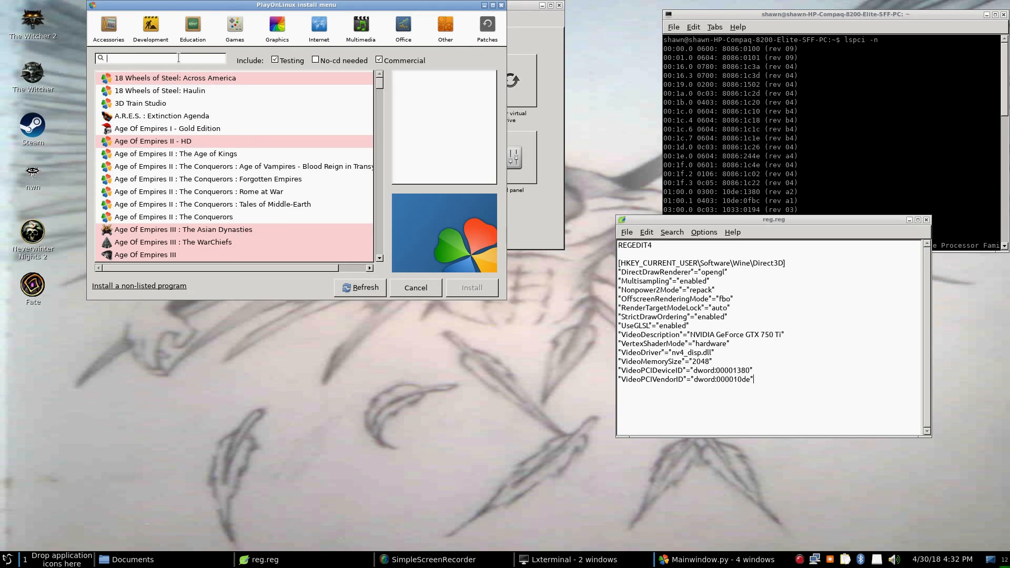
pyautogui.write('never')
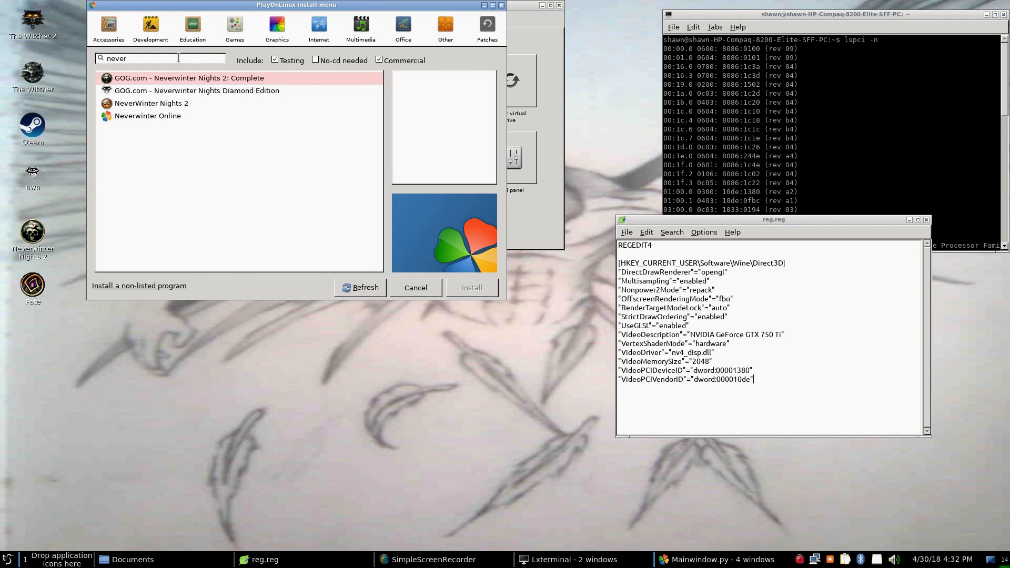
pyautogui.click(135, 90)
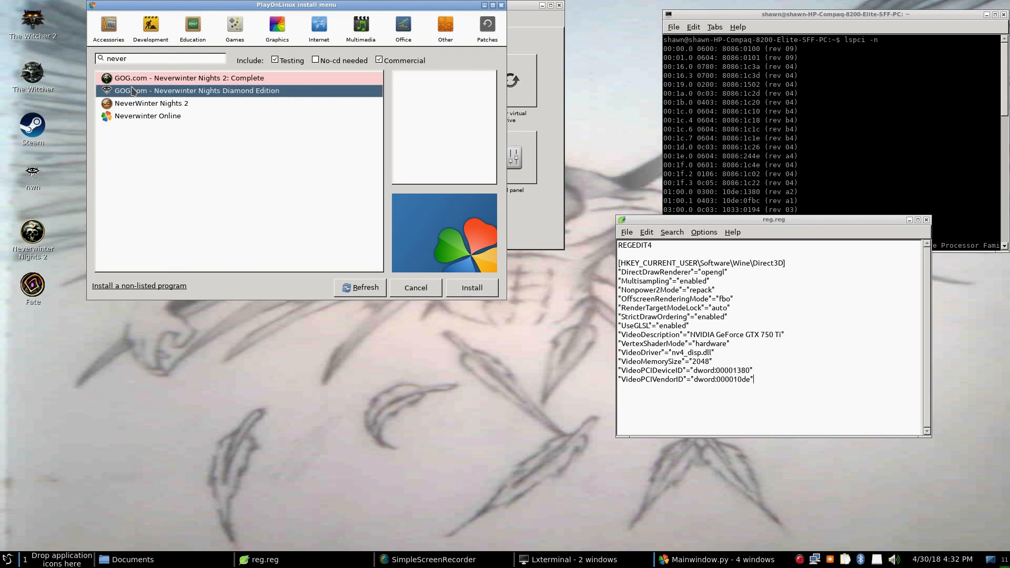
pyautogui.click(416, 289)
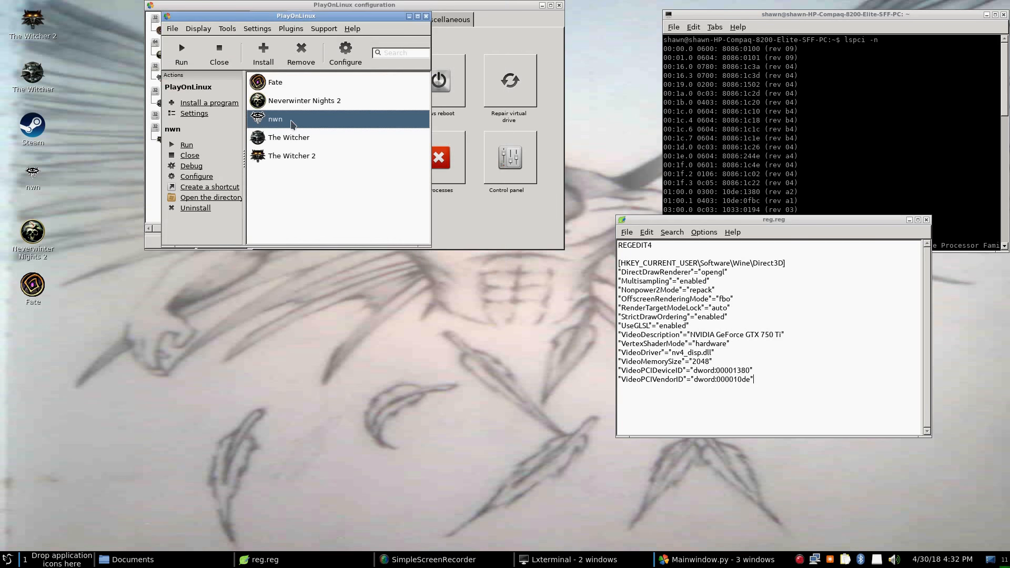
# Close the old PlayOnLinux configuration window and reopen the configuration for nwn.
pyautogui.moveTo(379, 18); pyautogui.dragTo(851, 13)
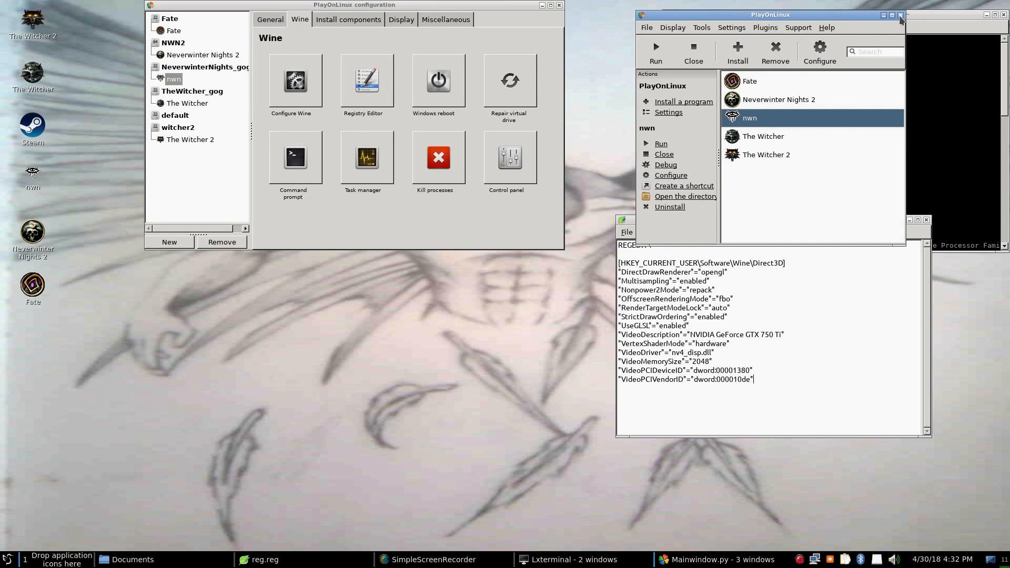
pyautogui.click(559, 6)
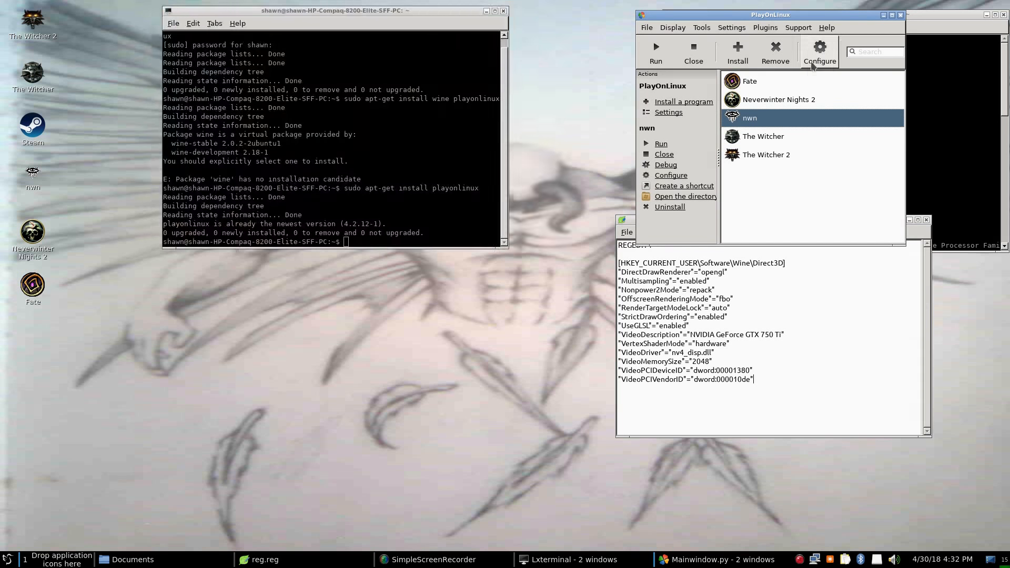
pyautogui.click(824, 64)
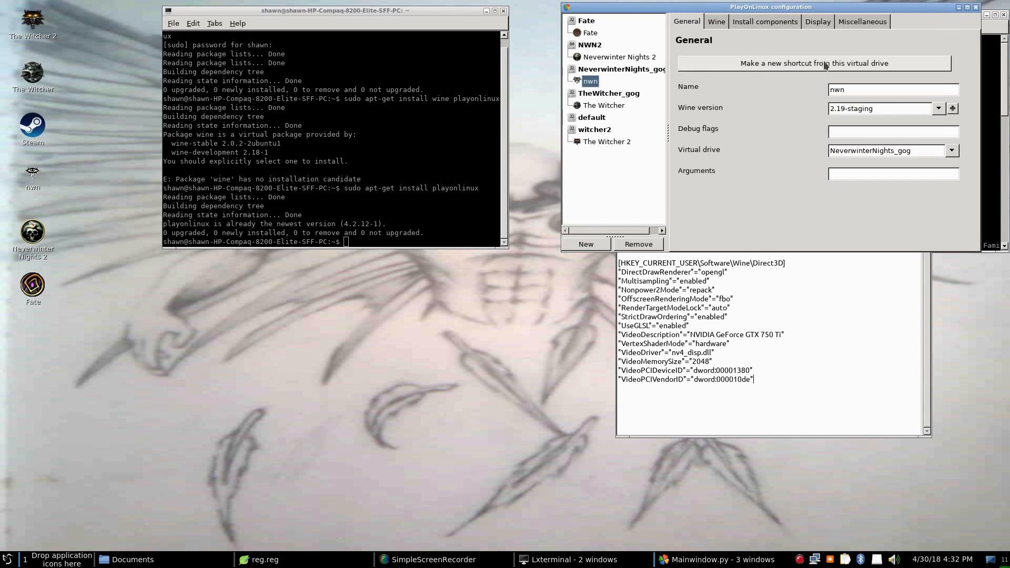
# Check the Wine version choices for nwn and show its Wine tools.
pyautogui.click(939, 109)
pyautogui.click(941, 112)
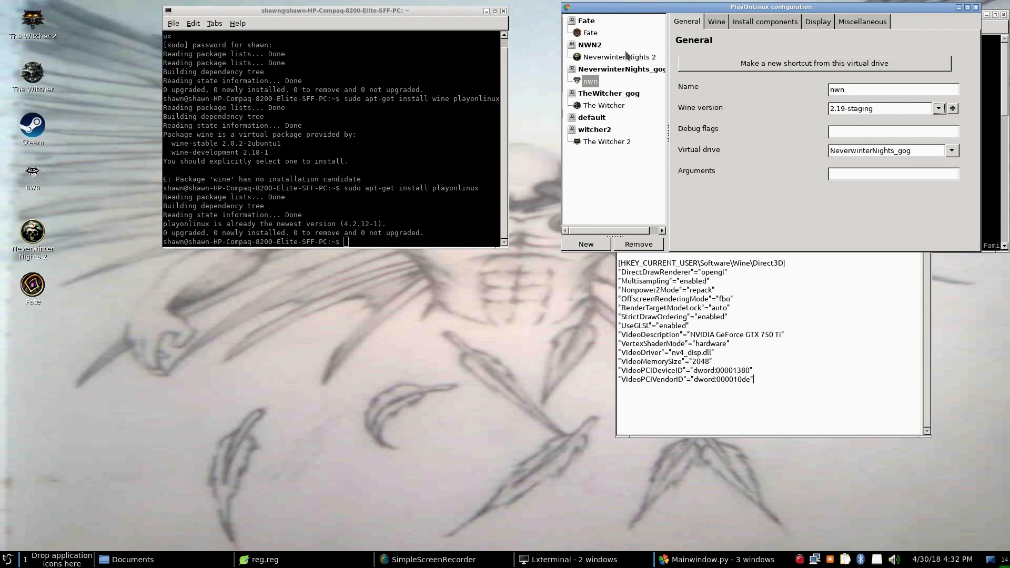
pyautogui.click(717, 23)
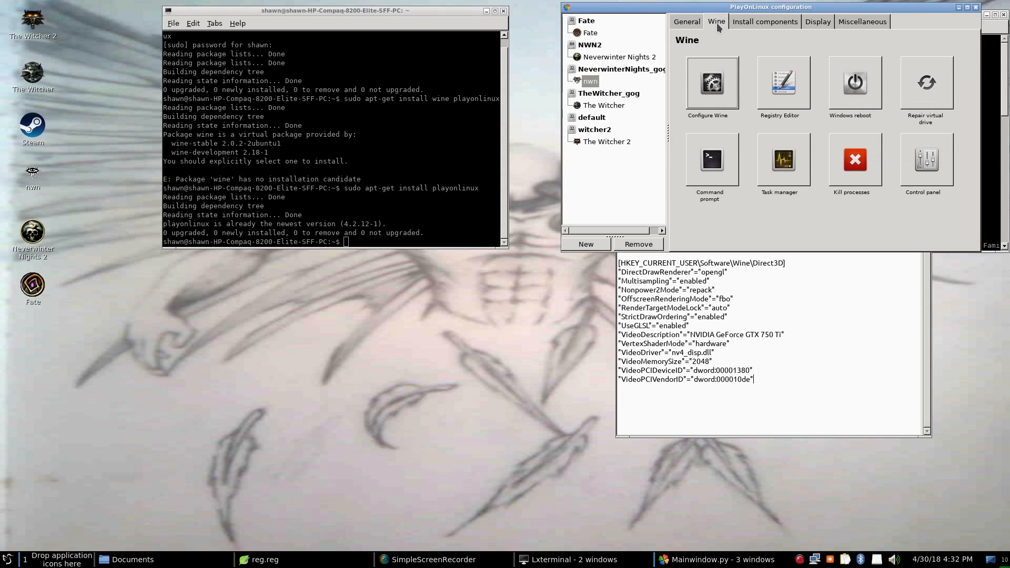
# Open the Registry Editor for nwn and rearrange its window and reg.reg so the Direct3D values can be compared.
pyautogui.click(797, 97)
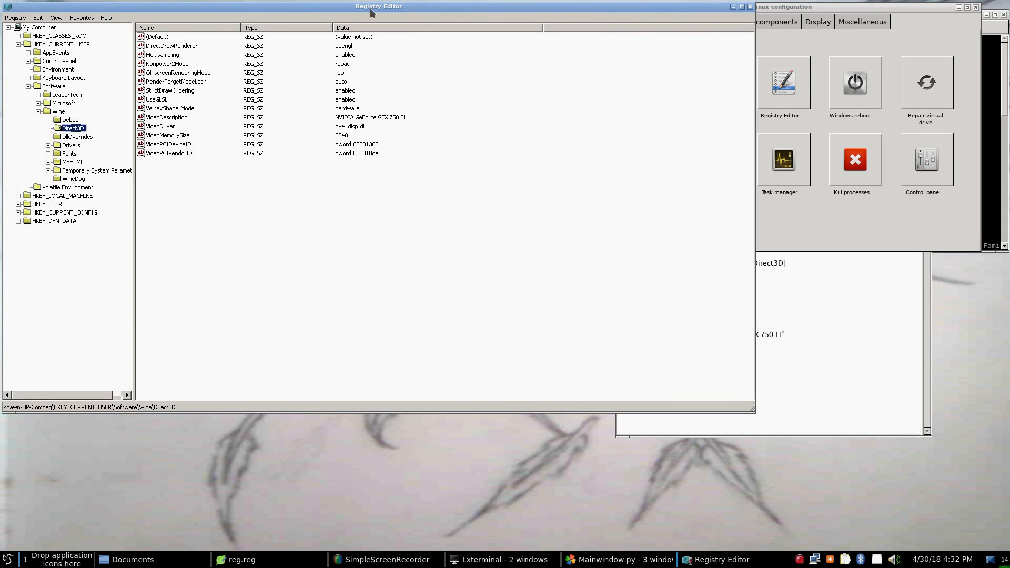
pyautogui.moveTo(416, 12); pyautogui.dragTo(276, 189)
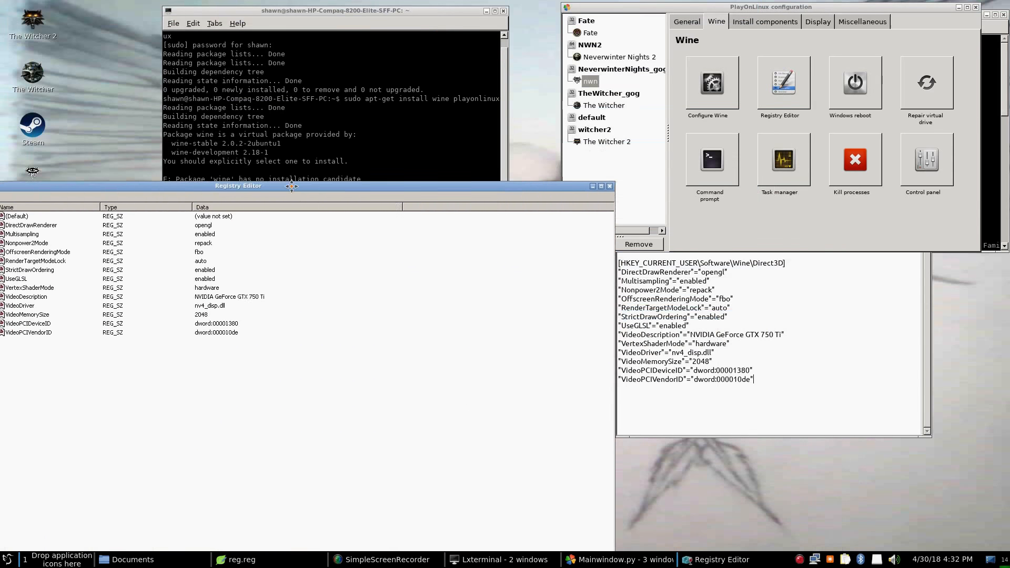
pyautogui.click(865, 309)
pyautogui.moveTo(792, 222); pyautogui.dragTo(890, 190)
pyautogui.moveTo(464, 184); pyautogui.dragTo(610, 160)
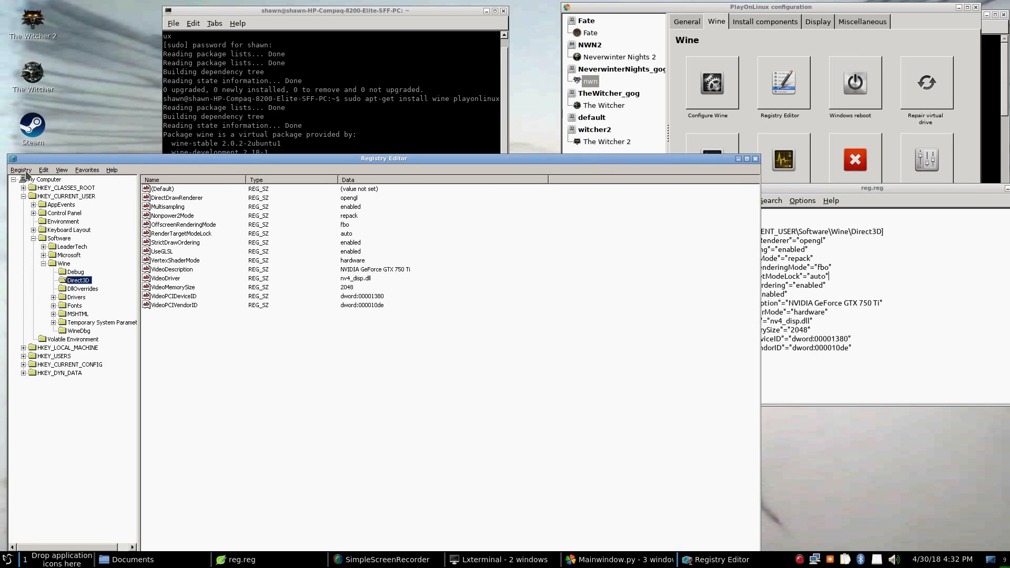
# Select reg.reg in My Documents as the registry file to import, and close the import dialog without importing.
pyautogui.click(26, 171)
pyautogui.click(29, 179)
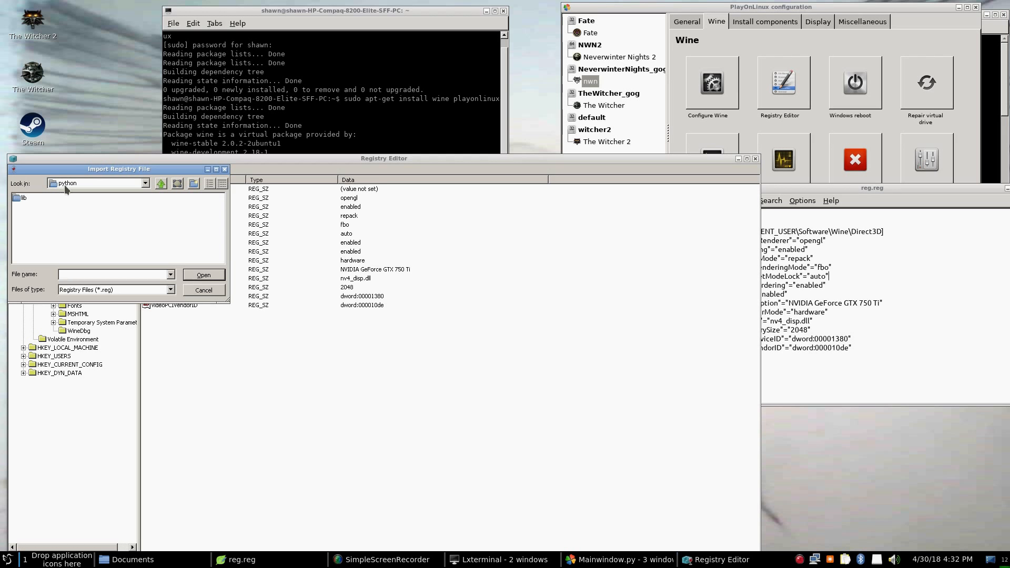
pyautogui.click(145, 184)
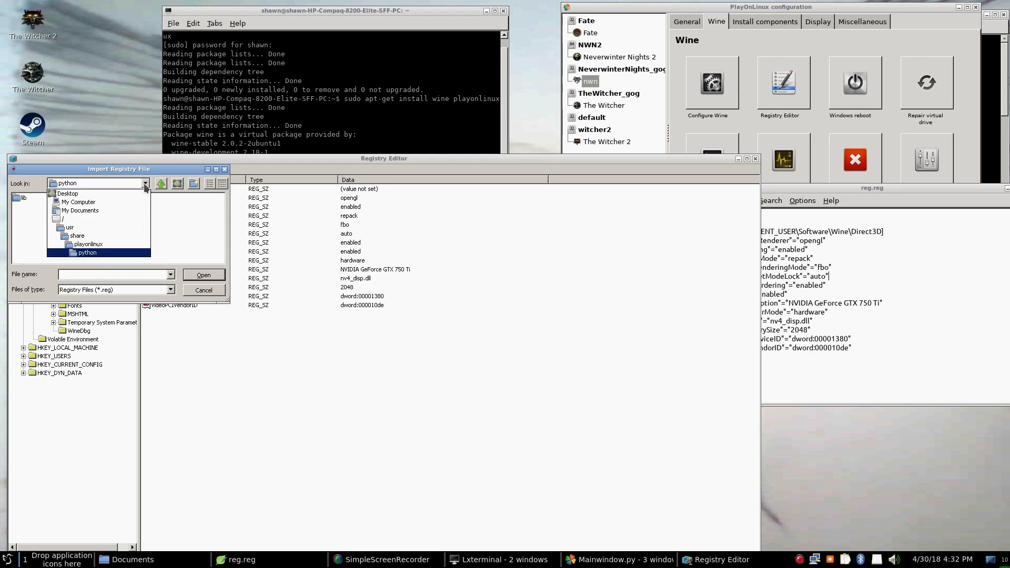
pyautogui.click(99, 210)
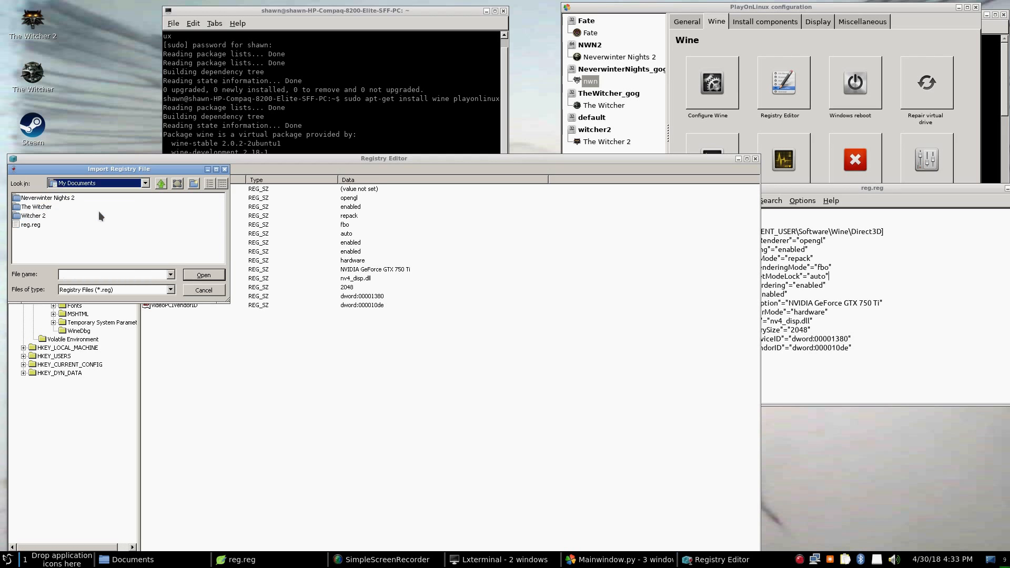
pyautogui.click(32, 225)
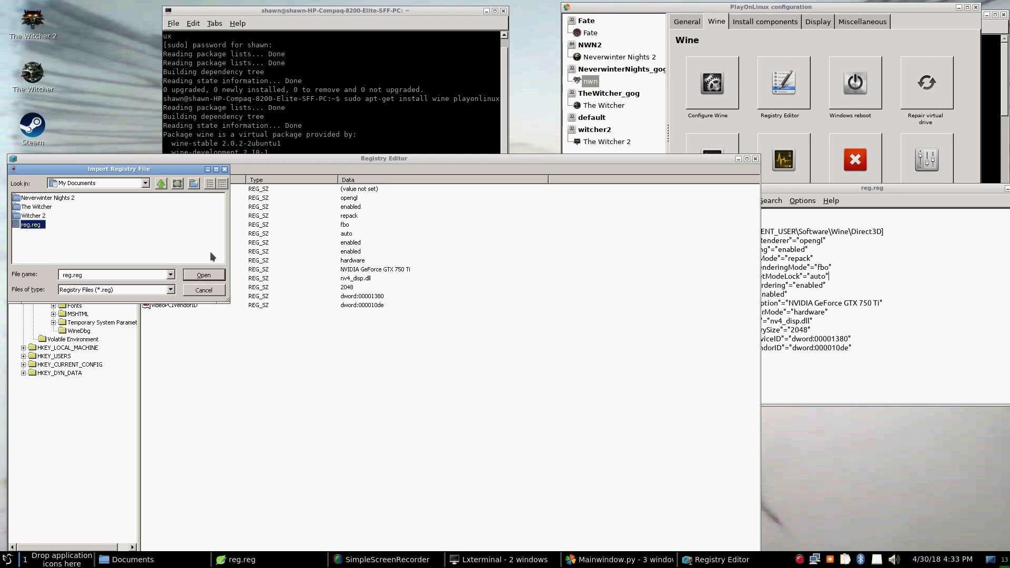
pyautogui.click(225, 169)
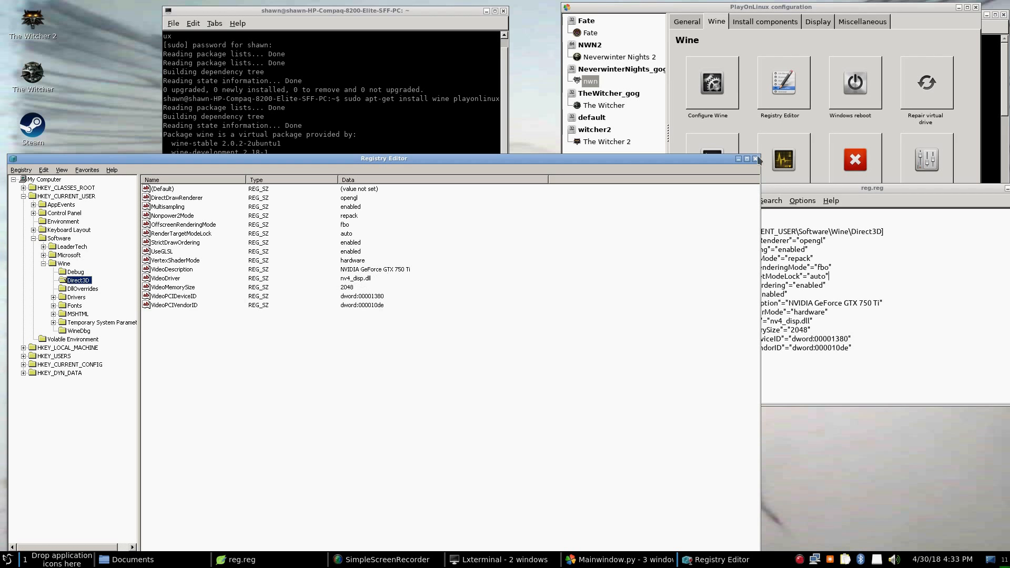
# Open the Nonpower2Mode string under Direct3D to inspect its data, and cancel the edit.
pyautogui.rightClick(192, 218)
pyautogui.click(205, 224)
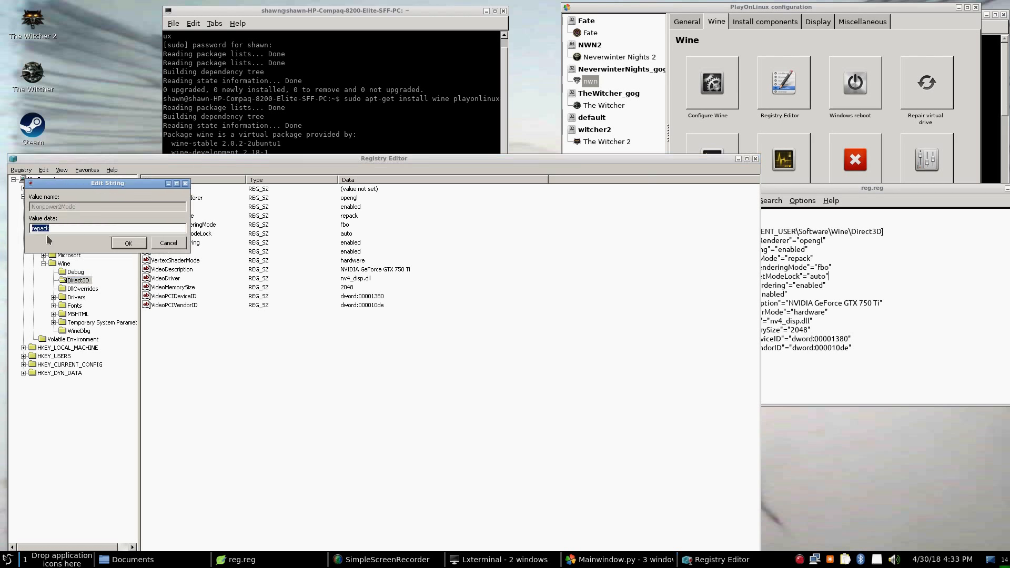
pyautogui.click(181, 244)
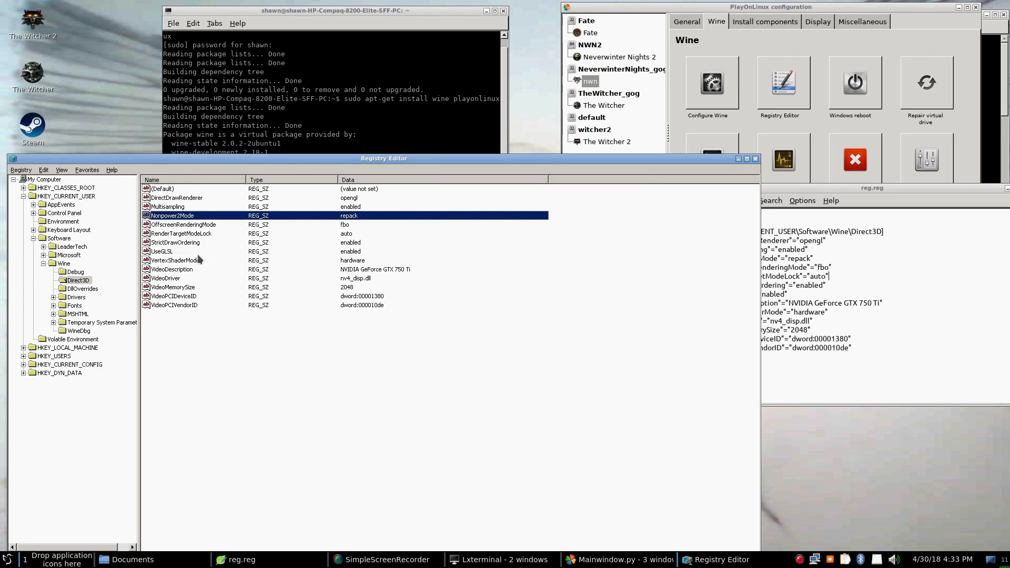
# Close the Registry Editor and the reg.reg text file.
pyautogui.click(756, 158)
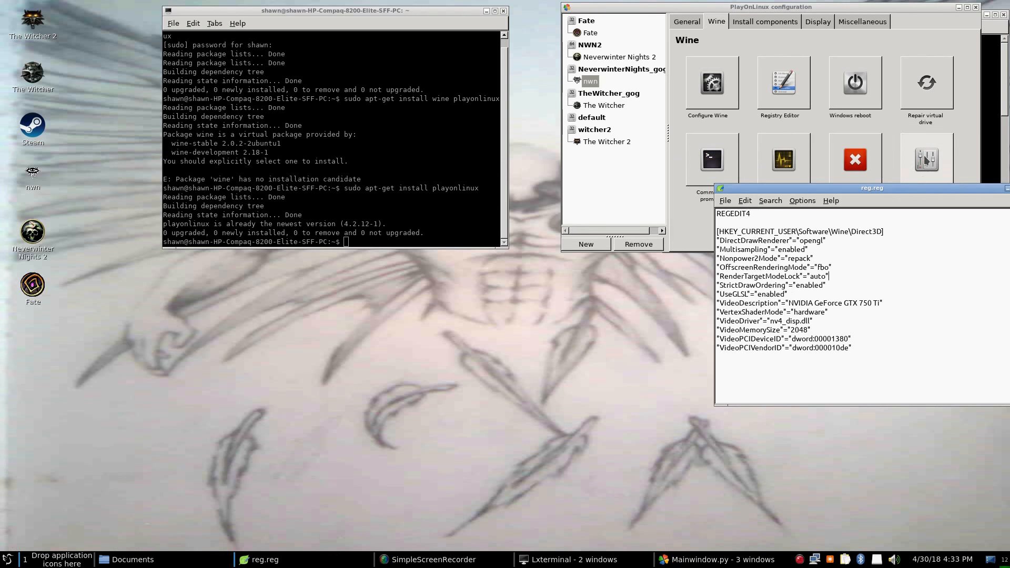
pyautogui.moveTo(920, 189); pyautogui.dragTo(668, 295)
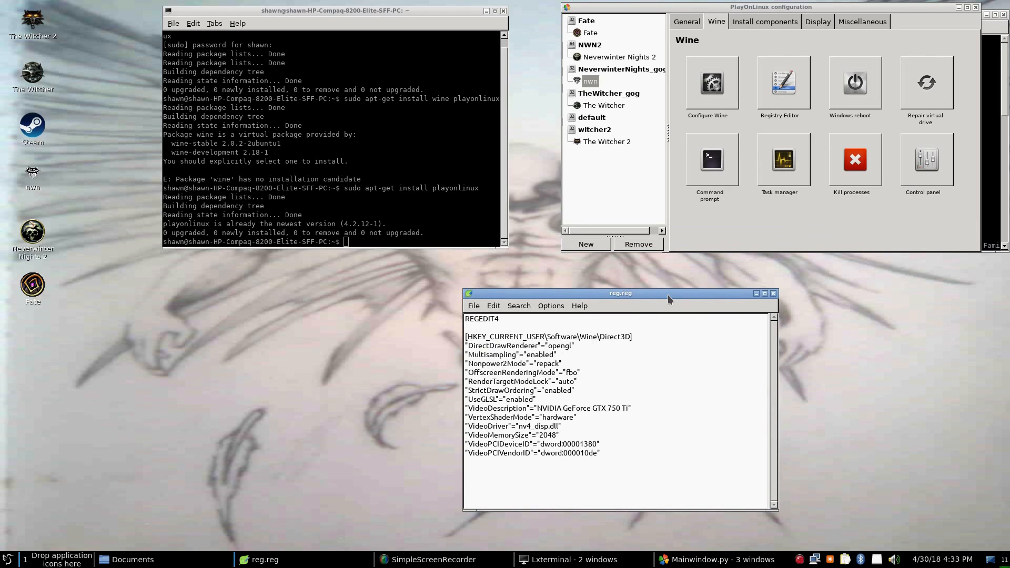
pyautogui.click(773, 293)
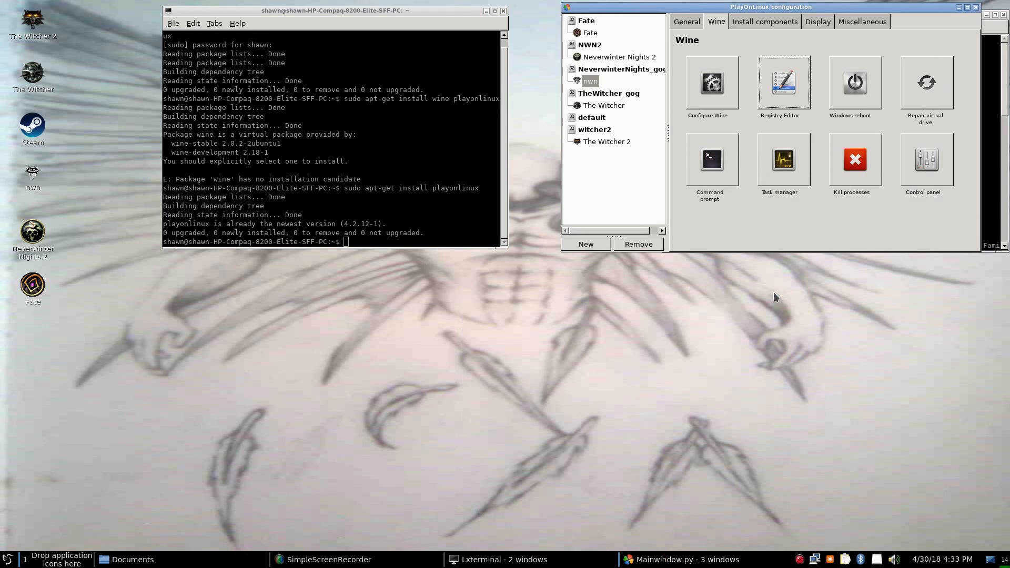
# Look over nwn's installable components, display settings, Wine tools and general settings.
pyautogui.click(749, 21)
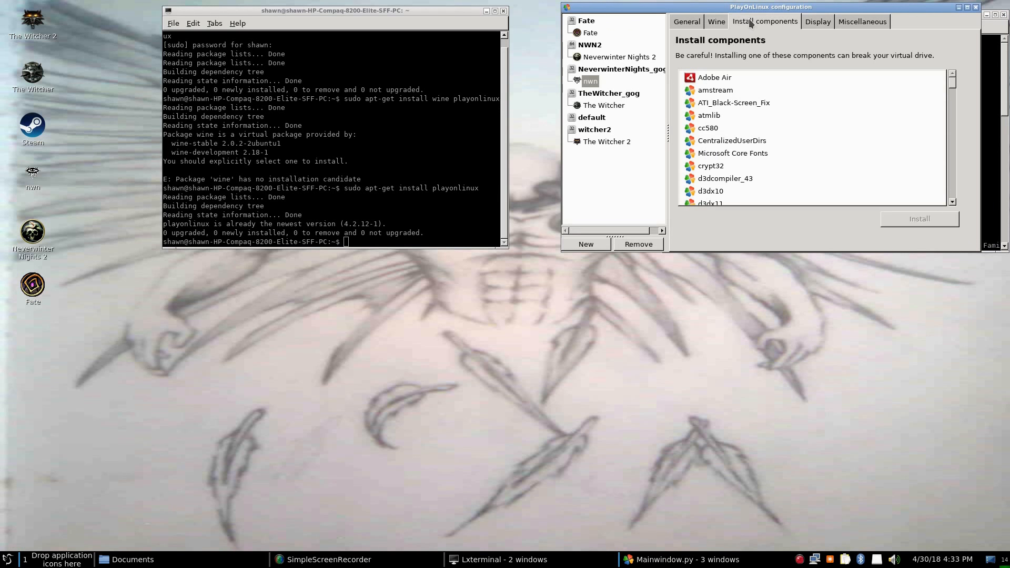
pyautogui.click(690, 22)
pyautogui.click(818, 22)
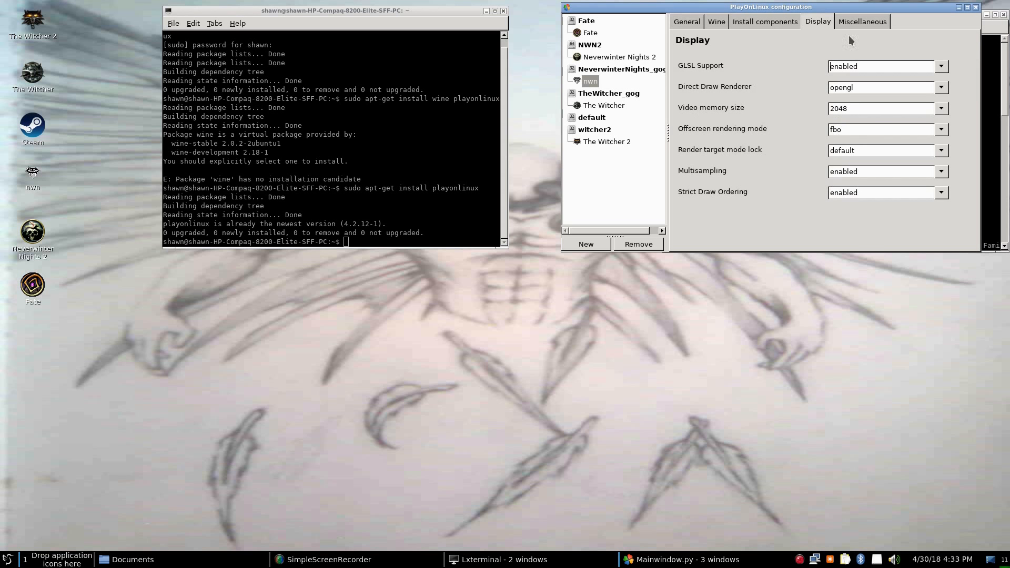
pyautogui.click(773, 25)
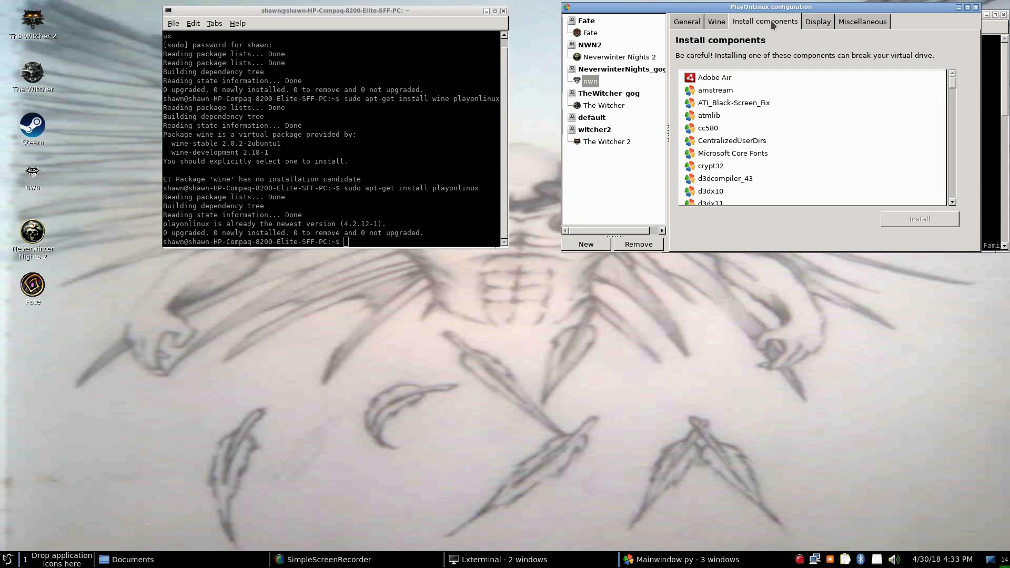
pyautogui.click(710, 24)
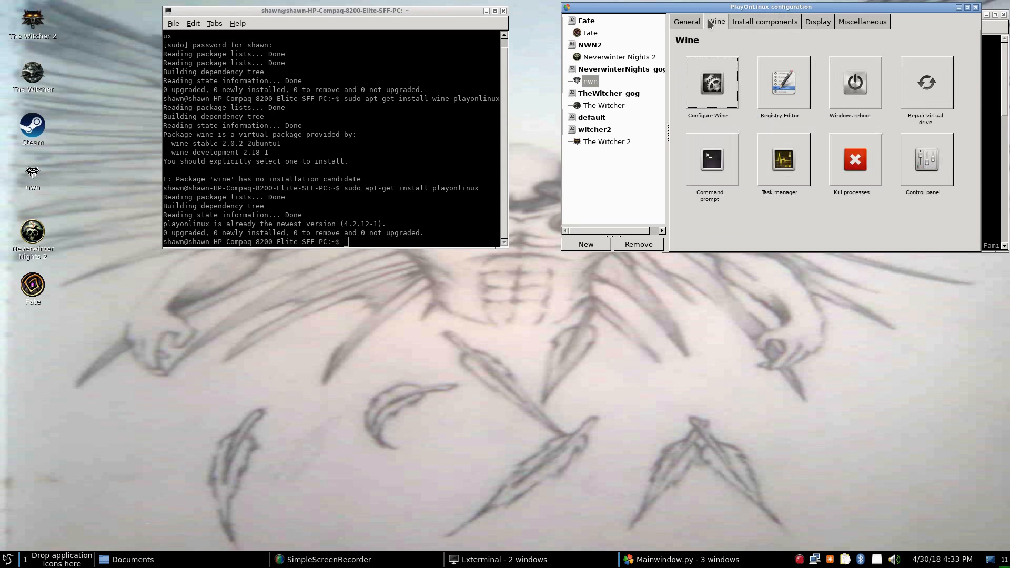
pyautogui.click(691, 22)
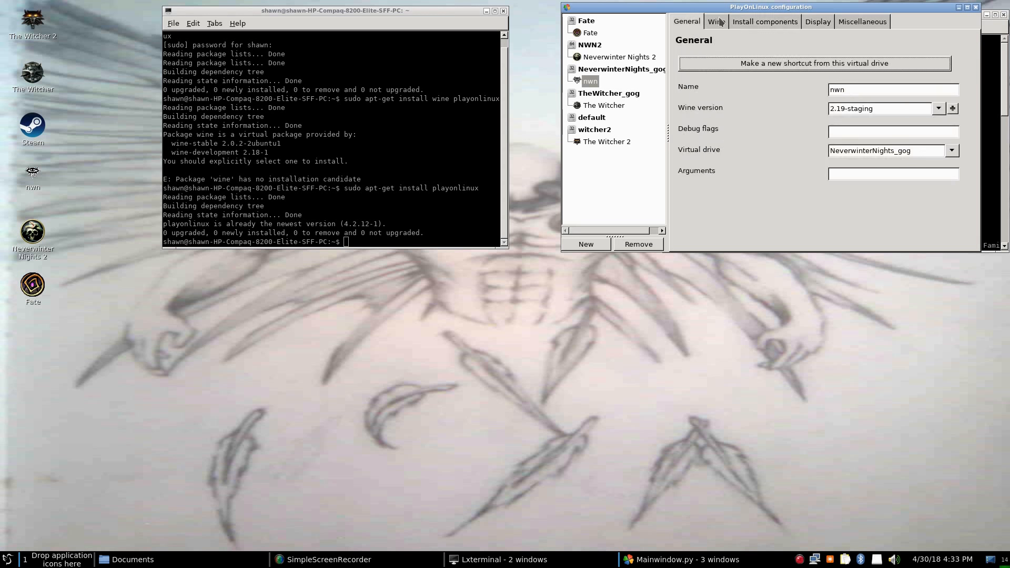
# Browse nwn's installable component list, review its display and miscellaneous settings, and close the configuration window.
pyautogui.click(770, 22)
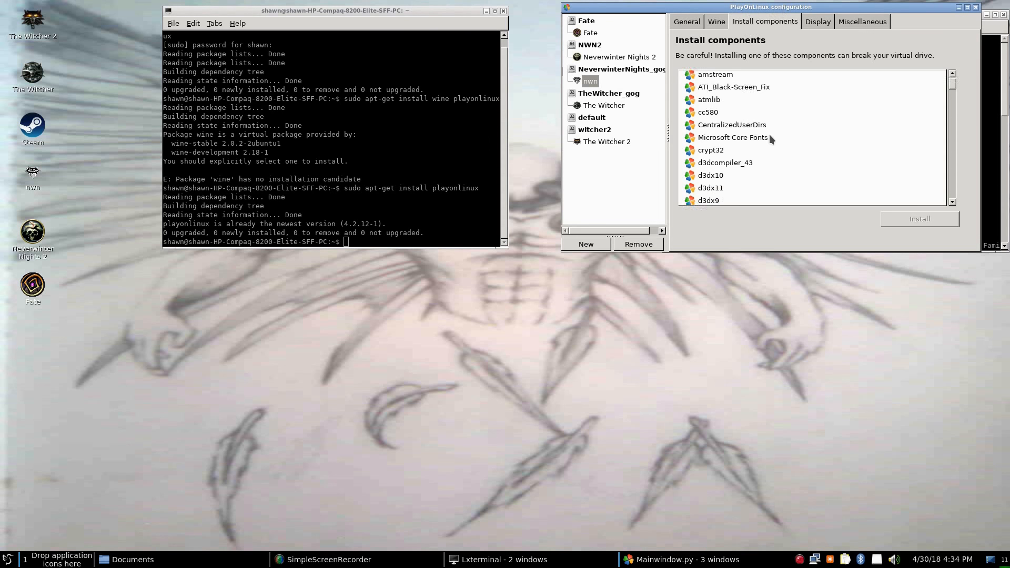
pyautogui.scroll(-5, 768, 139)
pyautogui.scroll(4, 759, 167)
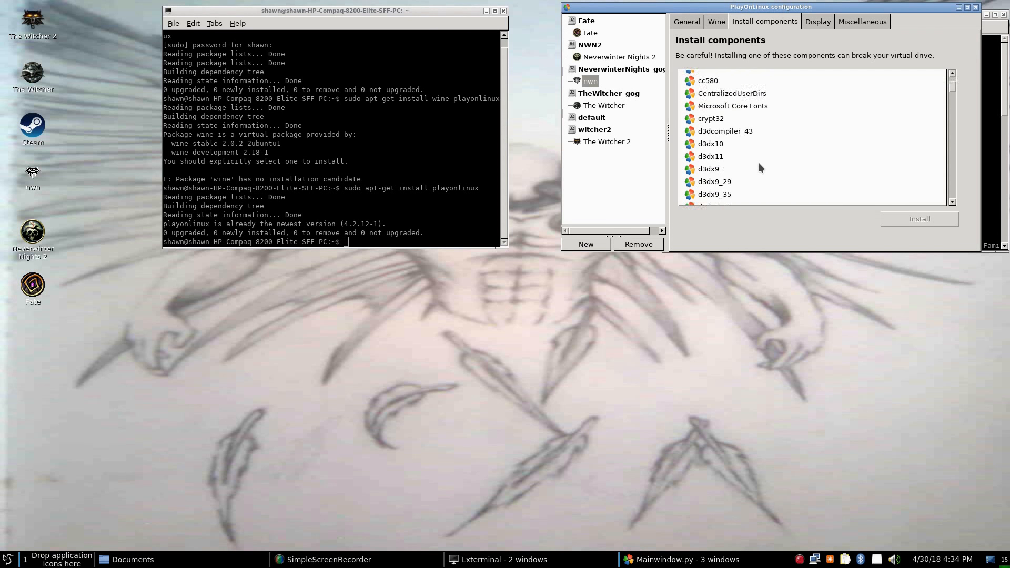
pyautogui.scroll(2, 758, 163)
pyautogui.click(818, 22)
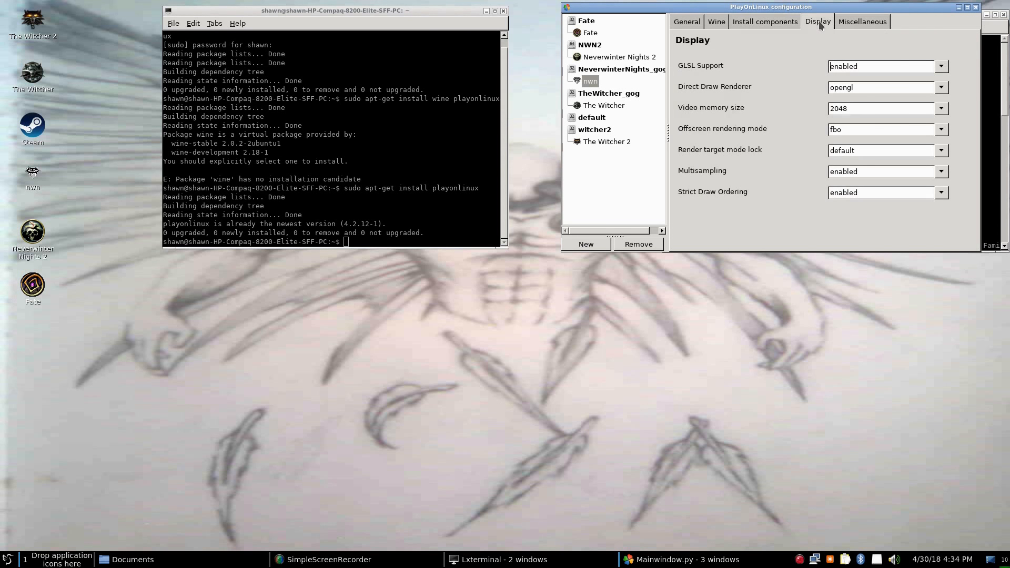
pyautogui.click(865, 24)
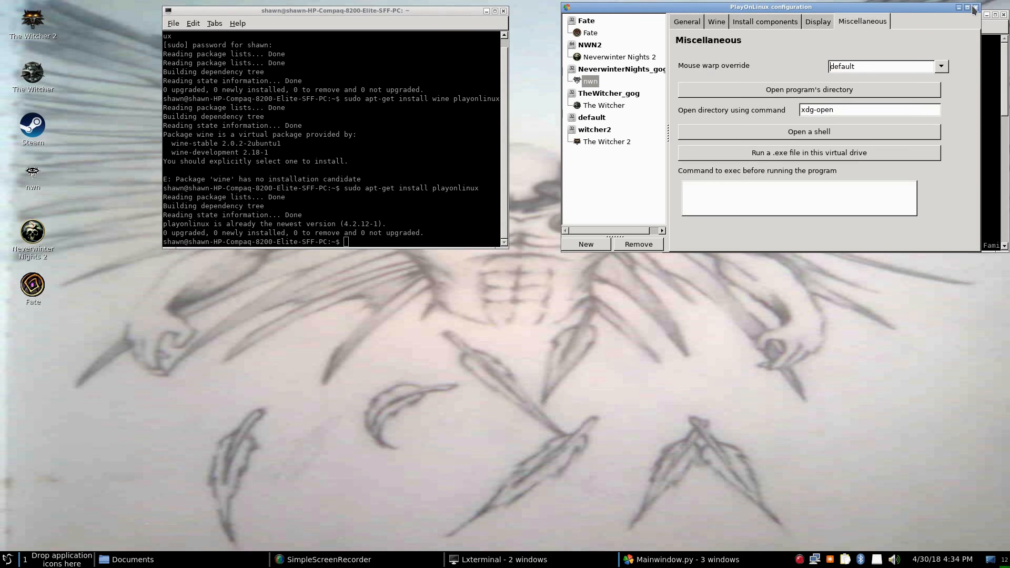
pyautogui.click(715, 21)
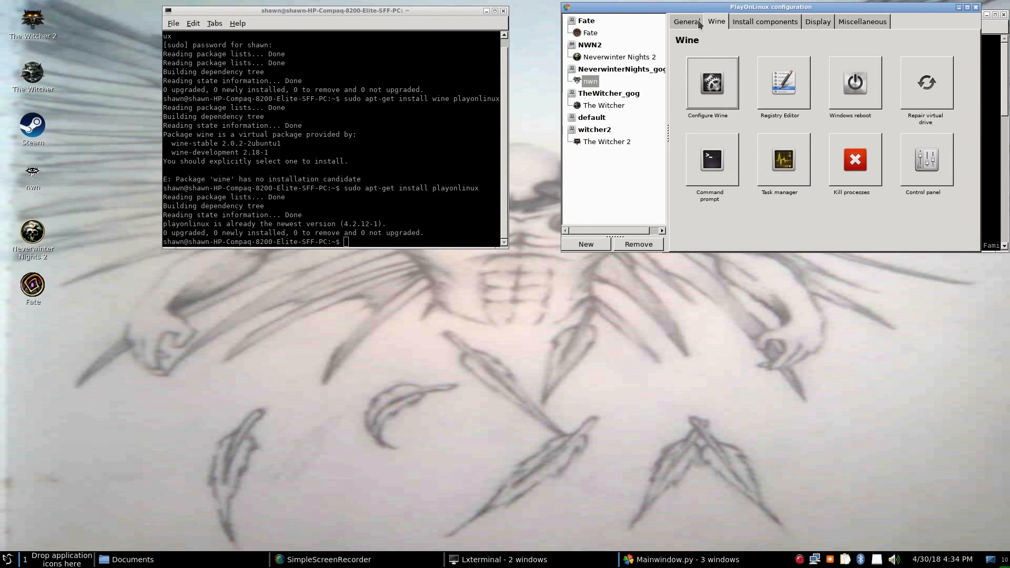
pyautogui.click(690, 22)
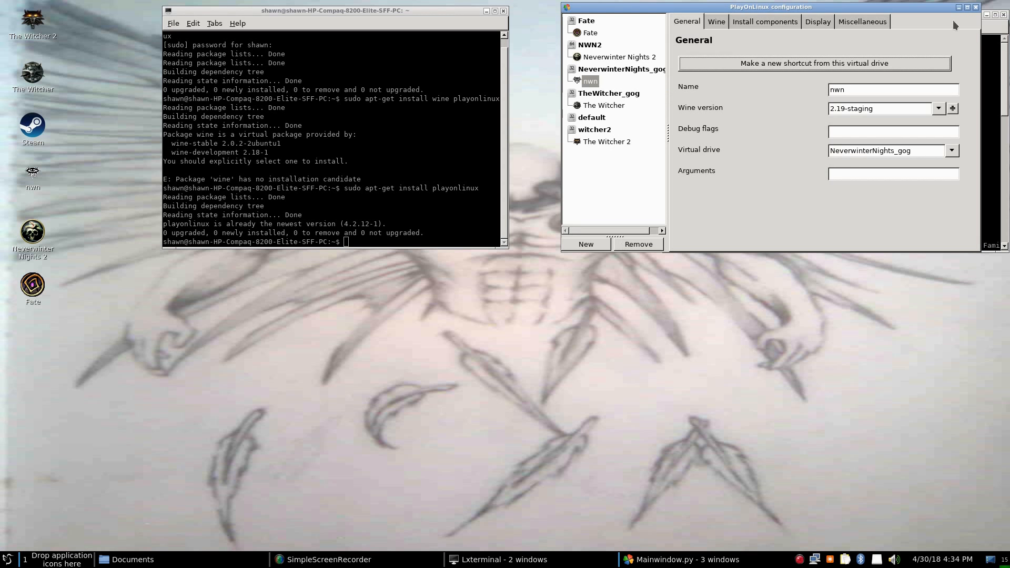
pyautogui.click(975, 7)
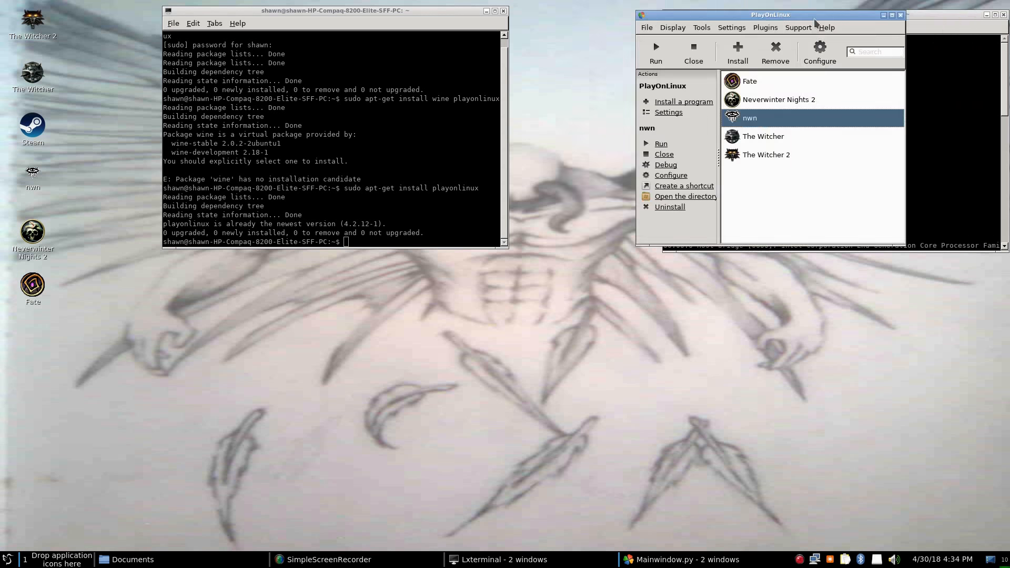
# Move the PlayOnLinux window off the lspci terminal and open the Wine versions manager.
pyautogui.moveTo(815, 21); pyautogui.dragTo(630, 19)
pyautogui.click(519, 28)
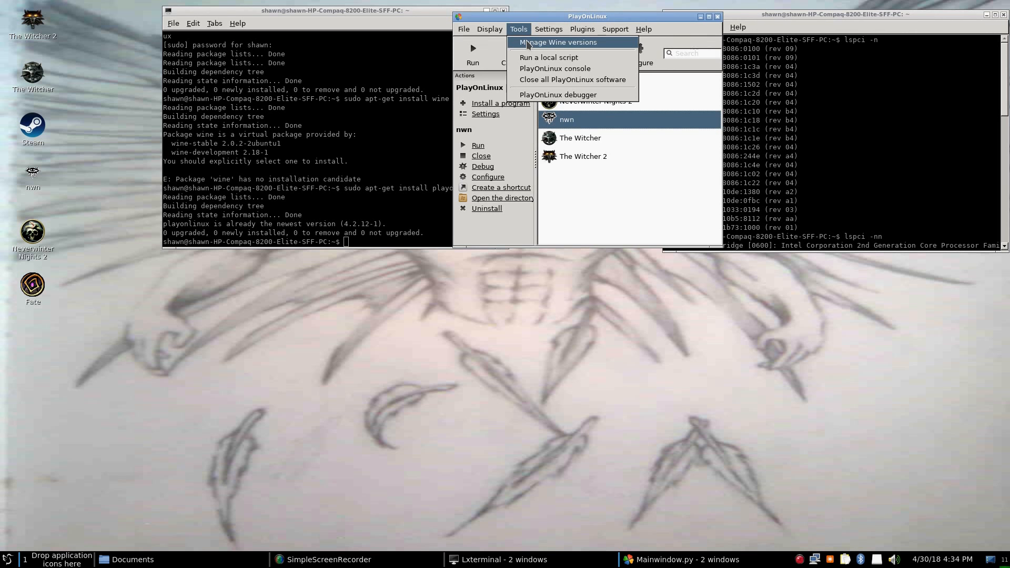
pyautogui.click(527, 43)
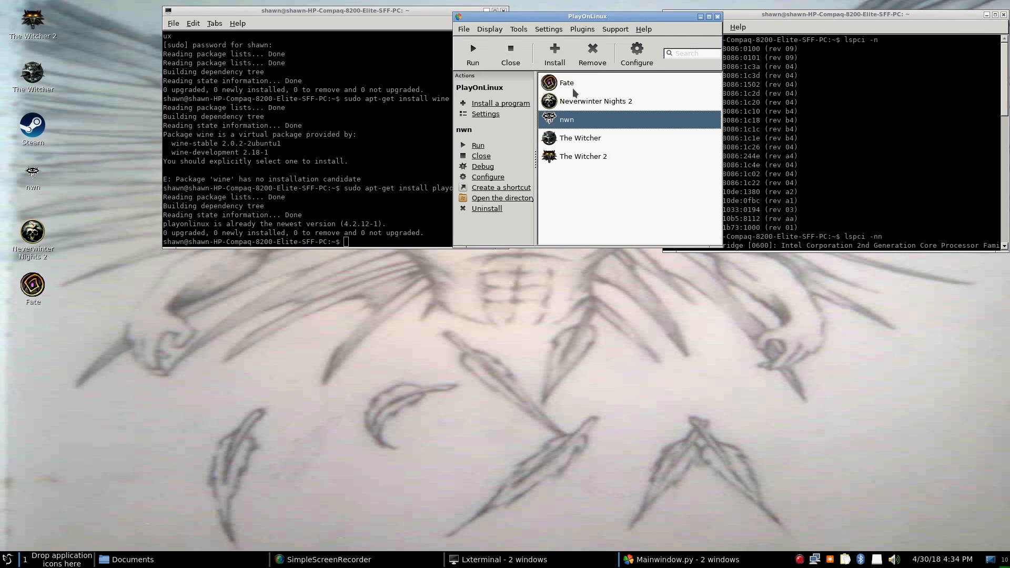
pyautogui.click(522, 32)
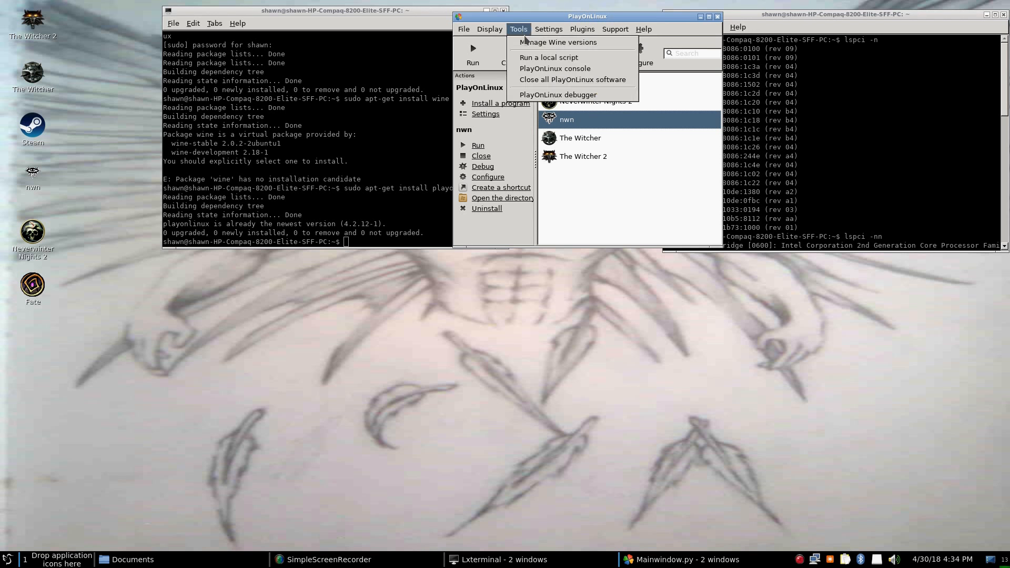
pyautogui.click(527, 43)
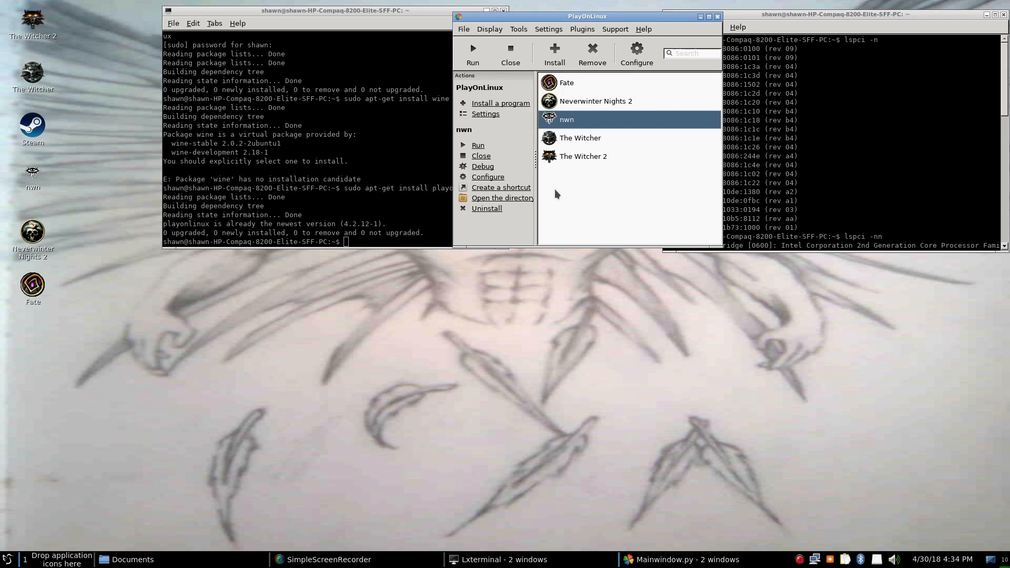
# Move PlayOnLinux aside and bring the hidden Wine versions manager to the front.
pyautogui.moveTo(614, 20); pyautogui.dragTo(566, 64)
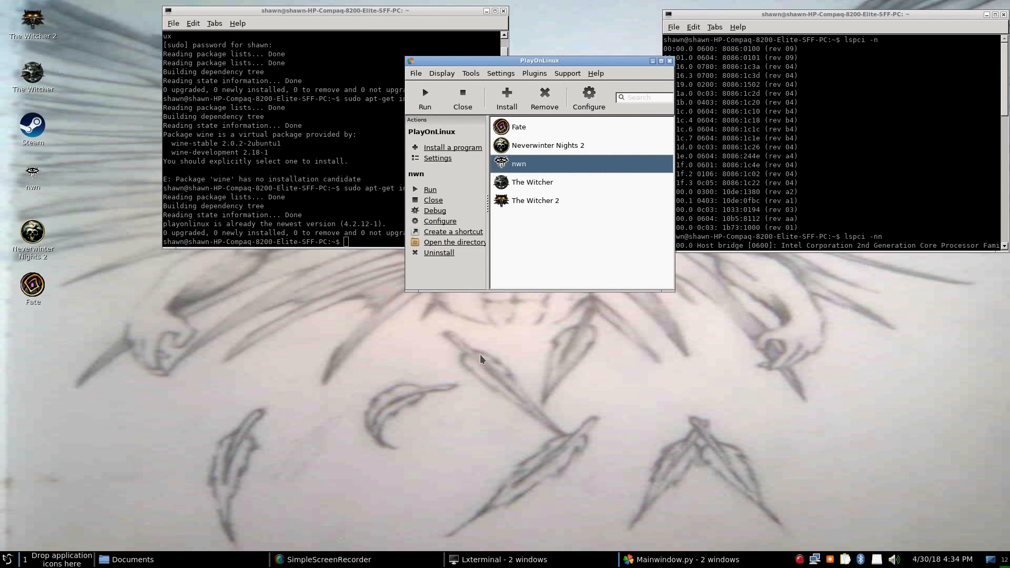
pyautogui.click(597, 563)
pyautogui.click(634, 560)
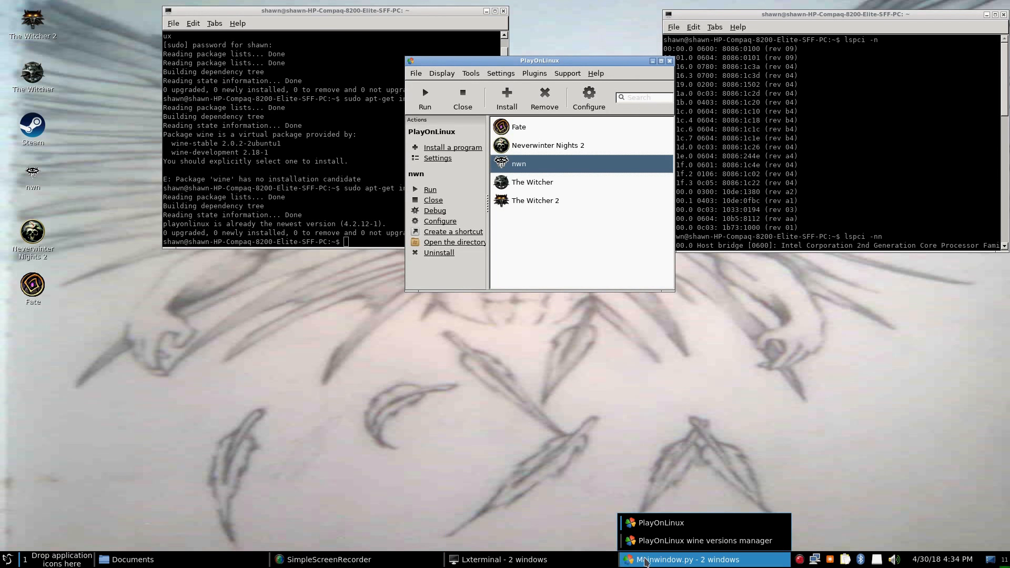
pyautogui.click(652, 540)
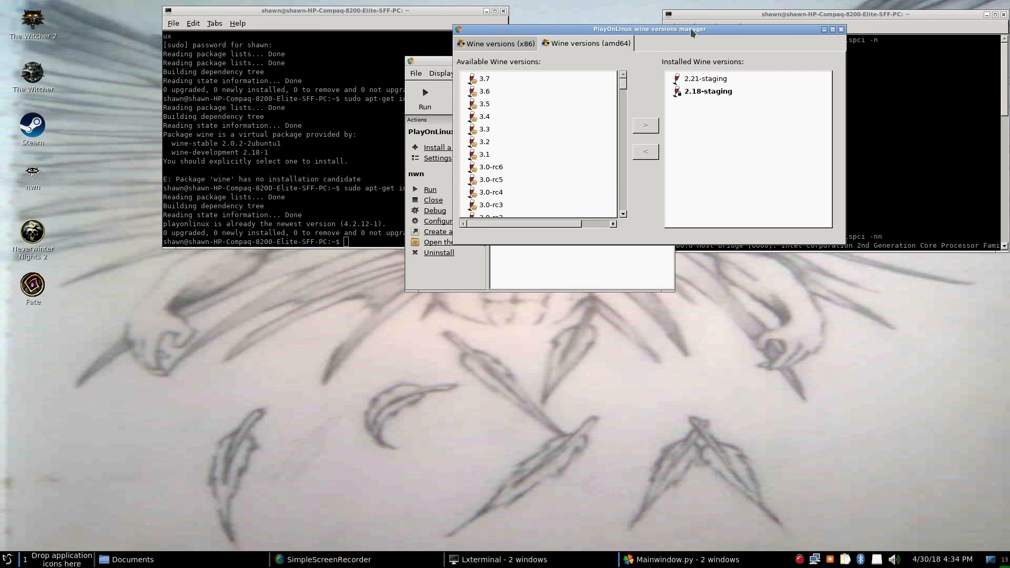
# Place the Wine versions manager and the PlayOnLinux window side by side, and select Fate in the game list.
pyautogui.moveTo(695, 32); pyautogui.dragTo(315, 2)
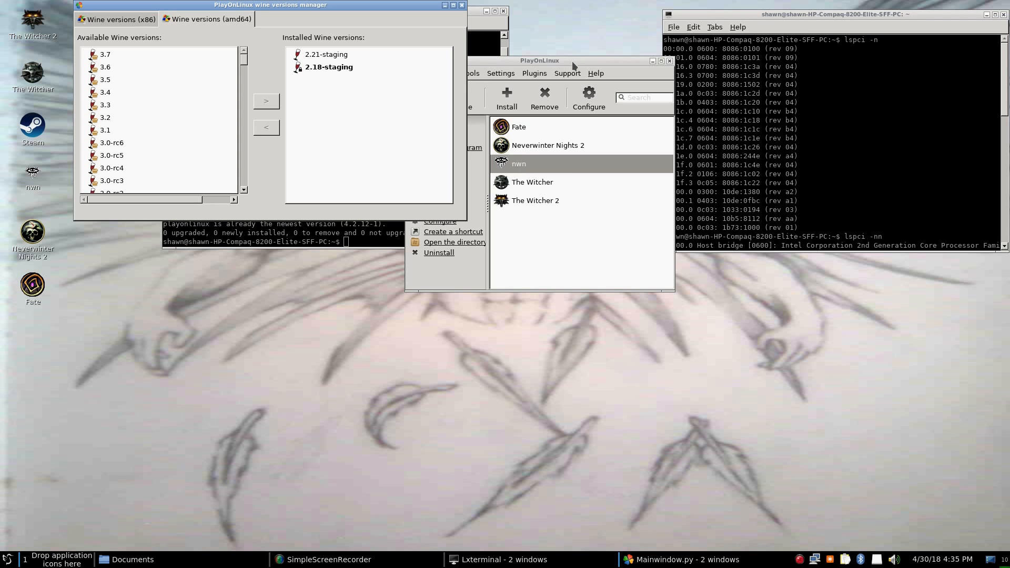
pyautogui.moveTo(572, 61); pyautogui.dragTo(662, 13)
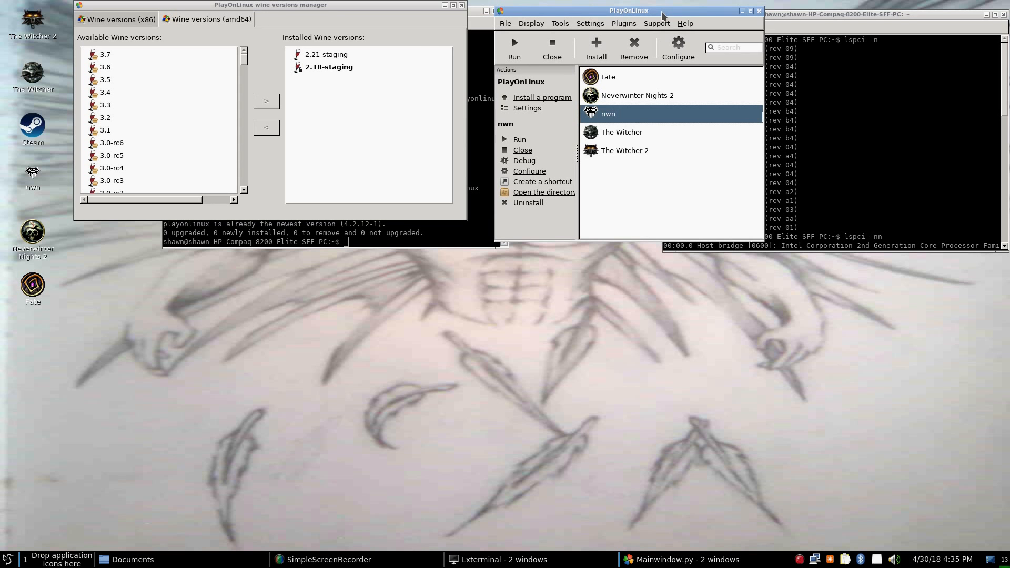
pyautogui.click(612, 82)
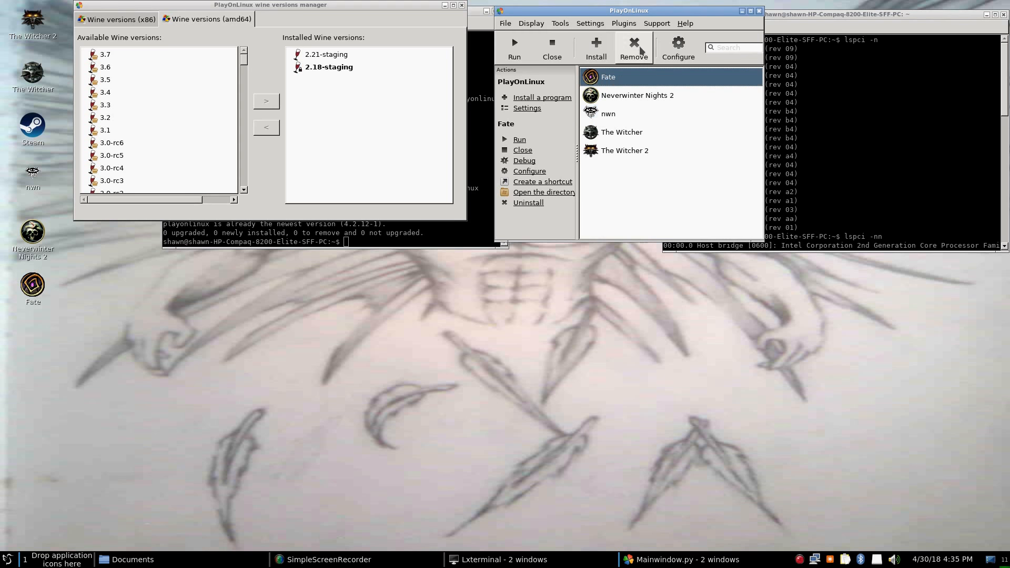
# Open Fate's registry editor from its Wine configuration, review the Direct3D values, and close the editor and configuration window.
pyautogui.click(662, 49)
pyautogui.click(575, 19)
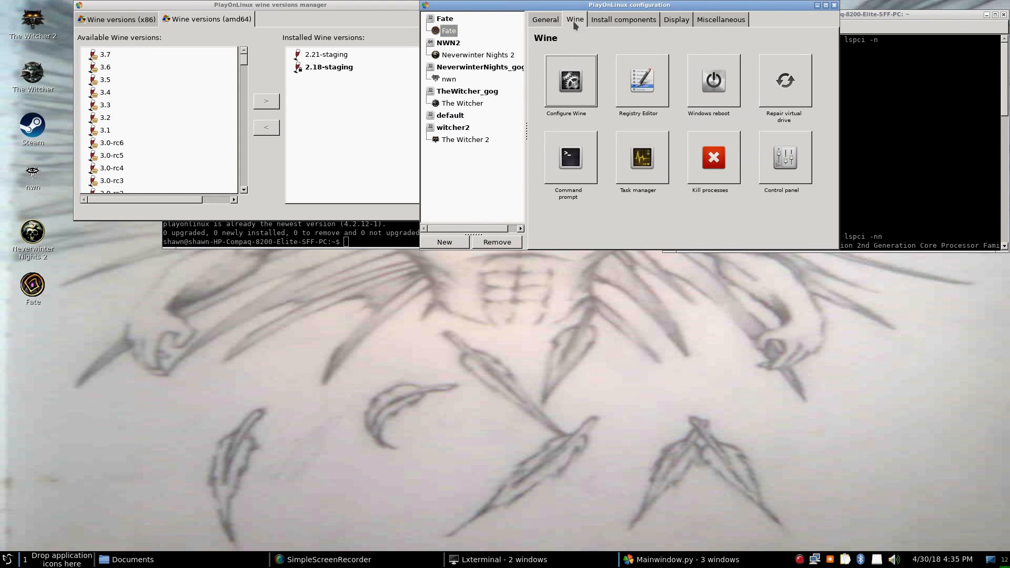
pyautogui.click(645, 95)
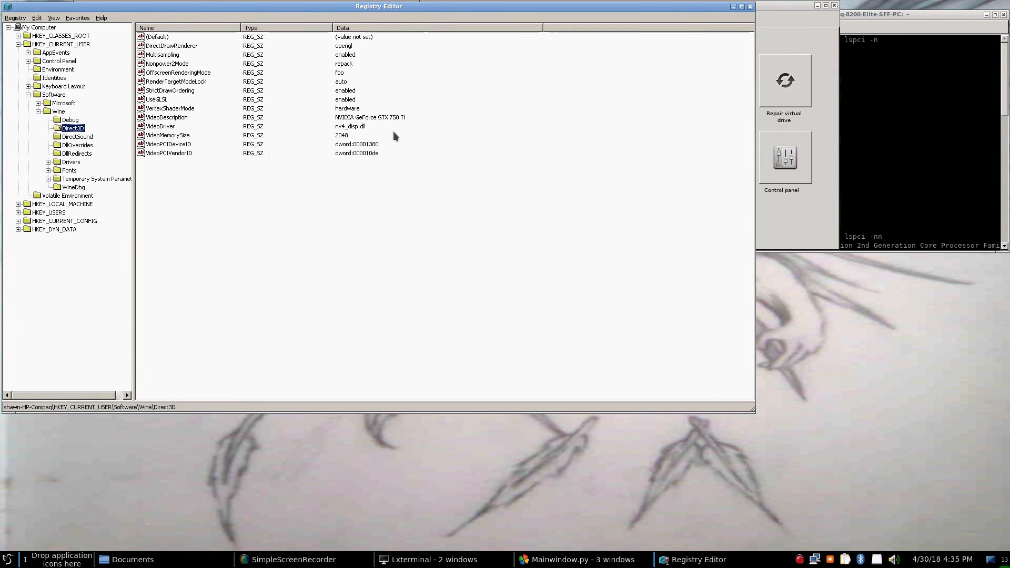
pyautogui.click(750, 7)
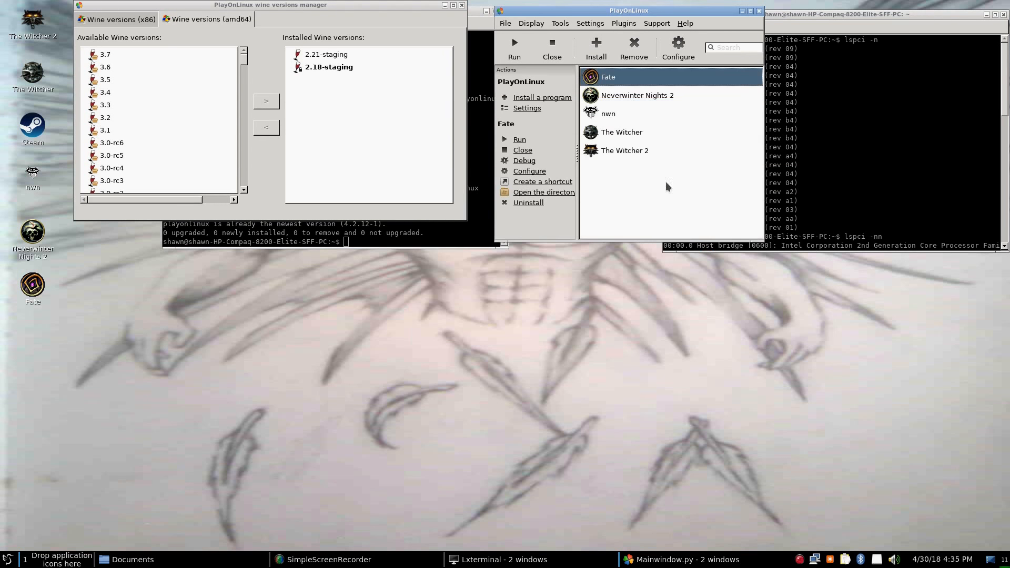
pyautogui.click(824, 103)
# Move the Wine versions manager below the PlayOnLinux window and highlight the installed amd64 versions 2.21-staging and 2.18-staging in turn.
pyautogui.click(343, 67)
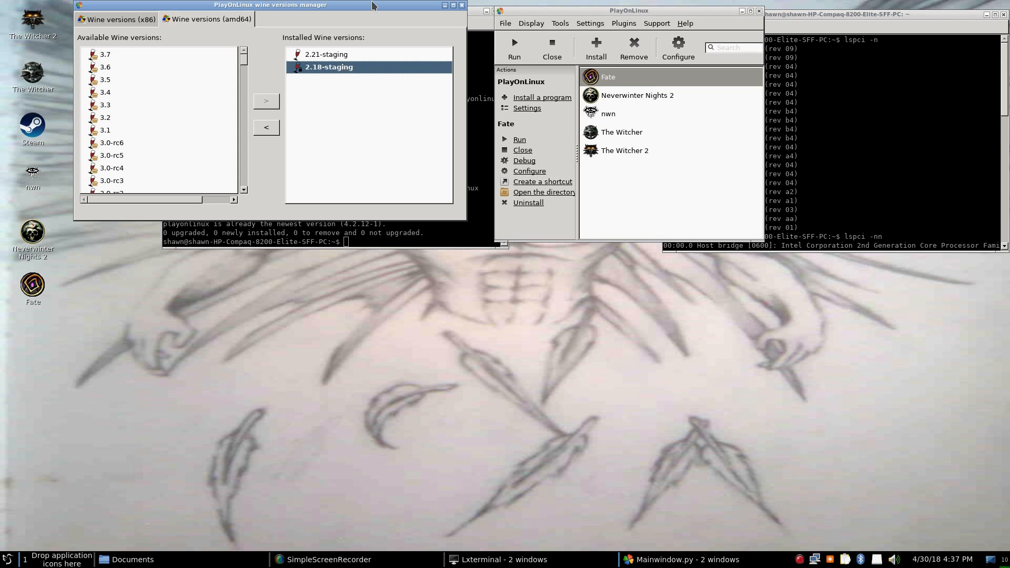
pyautogui.moveTo(371, 3); pyautogui.dragTo(791, 287)
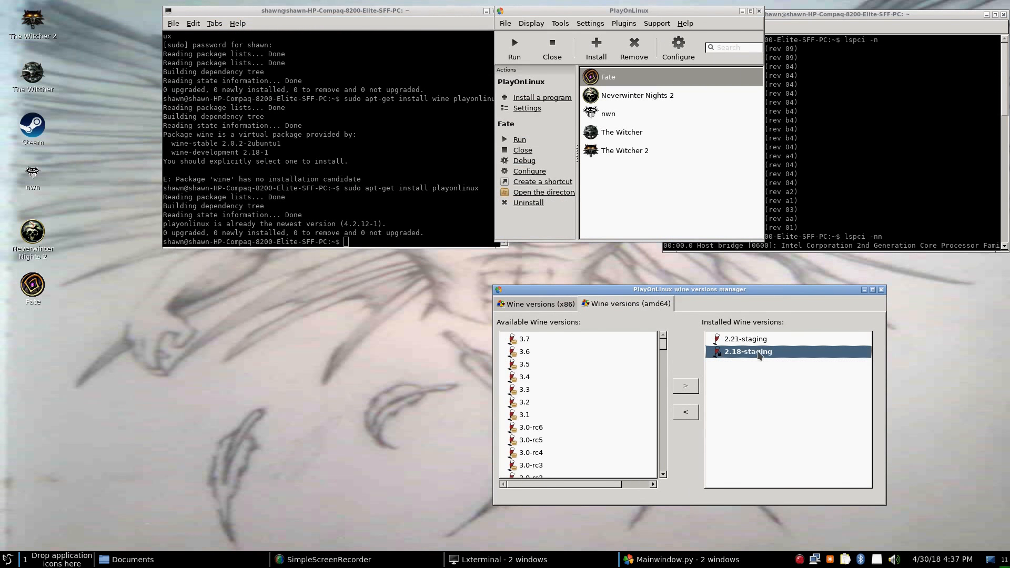
pyautogui.click(743, 341)
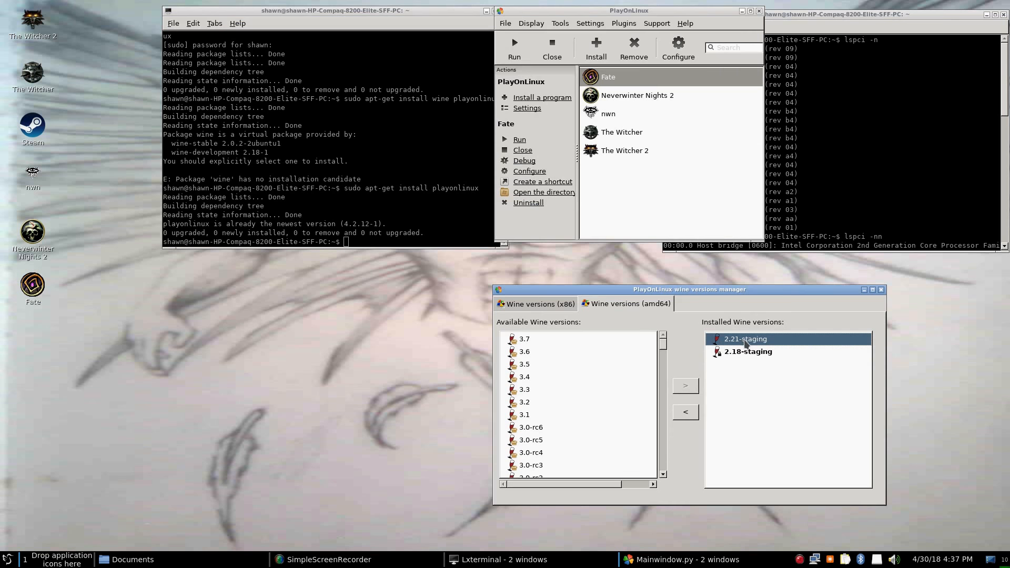
pyautogui.click(747, 352)
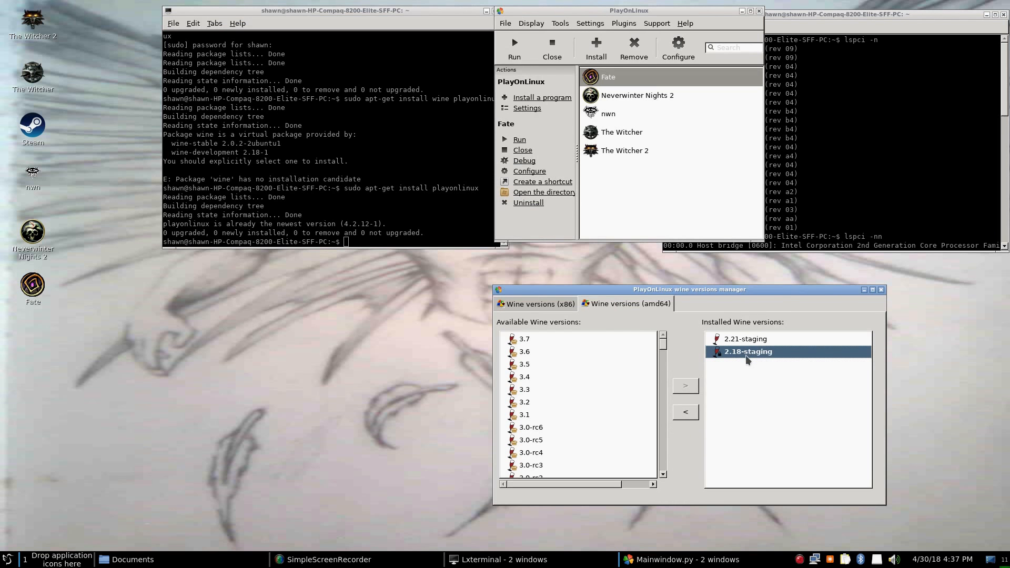
pyautogui.click(748, 341)
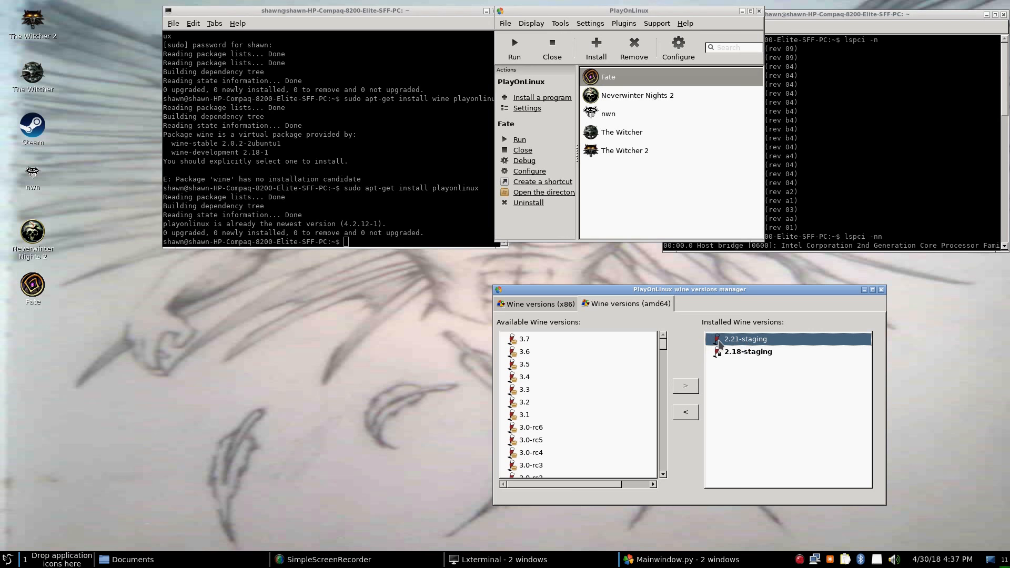
pyautogui.click(748, 354)
# Review the installed x86 Wine versions, reselect Fate in the game list, and close the Wine versions manager.
pyautogui.moveTo(812, 293); pyautogui.dragTo(563, 279)
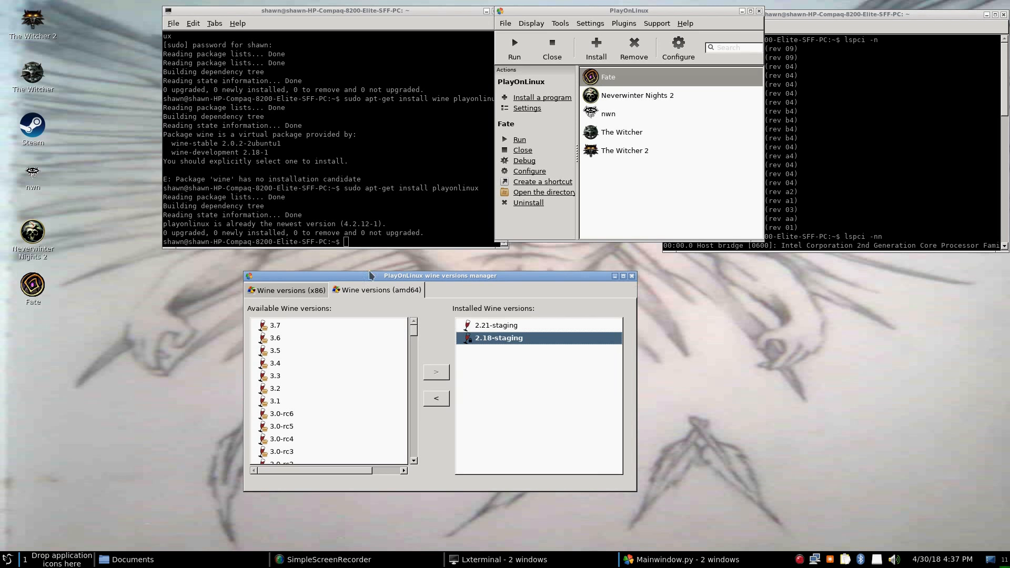
pyautogui.click(279, 290)
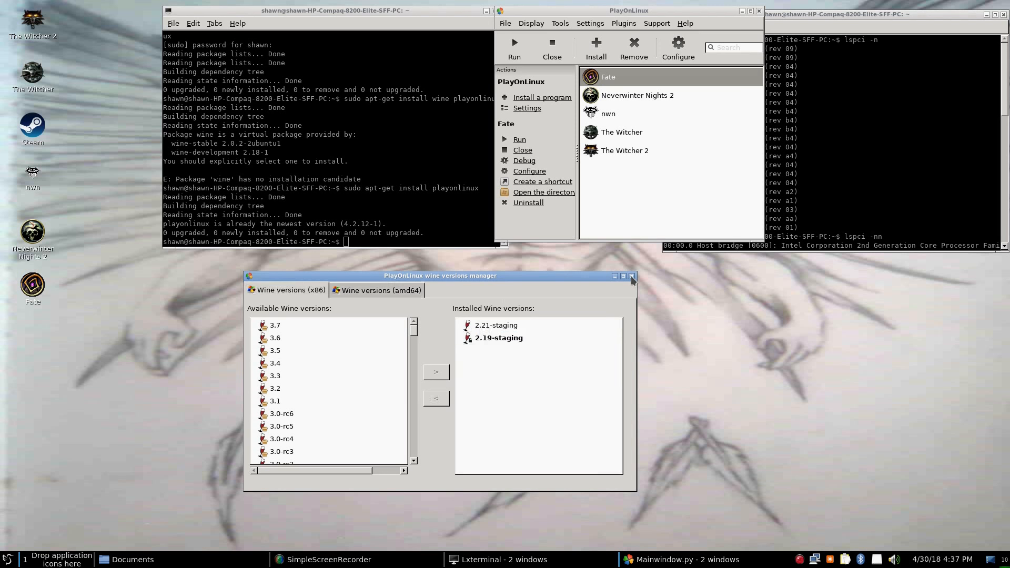
pyautogui.click(617, 99)
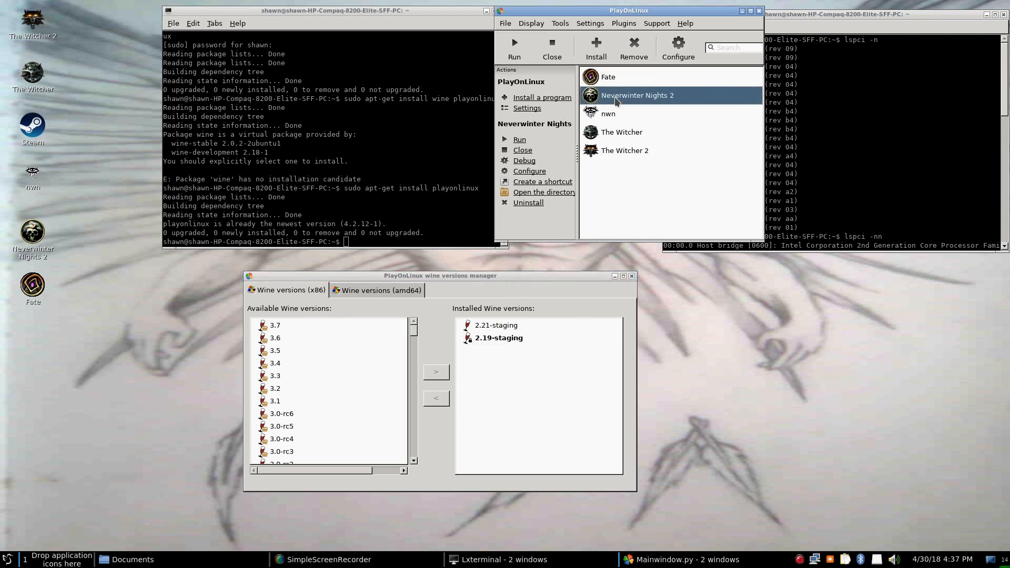
pyautogui.click(606, 78)
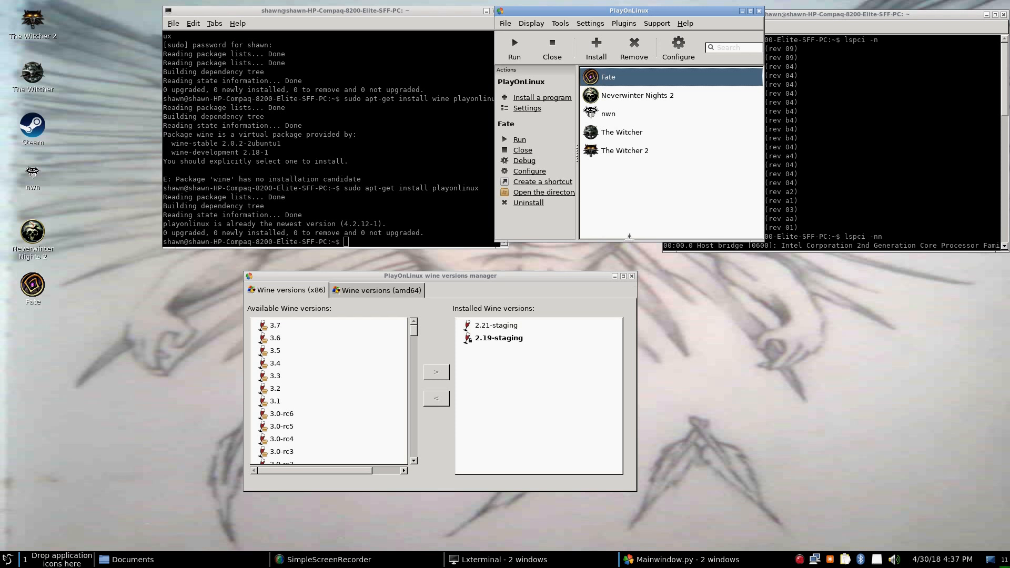
pyautogui.click(632, 277)
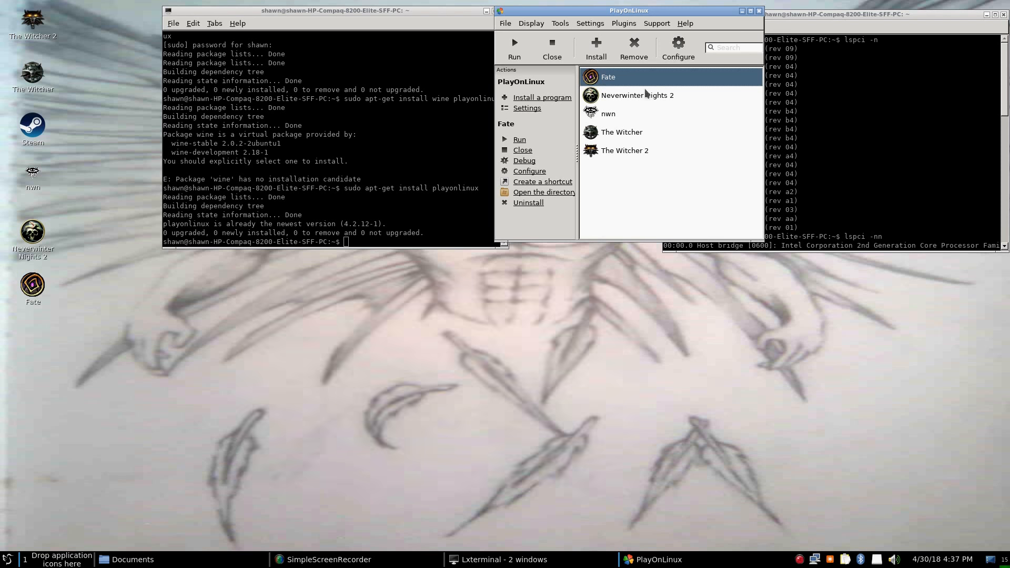
# Set Fate's Wine version to 2.21-staging, agree to terminate programs running in its virtual drive, and close the configuration window.
pyautogui.click(678, 48)
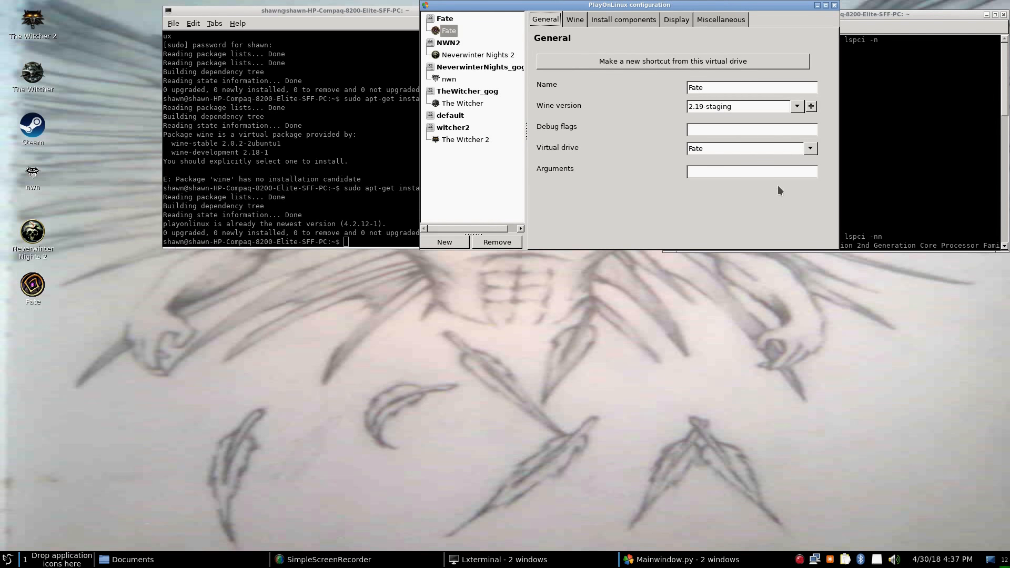
pyautogui.click(797, 106)
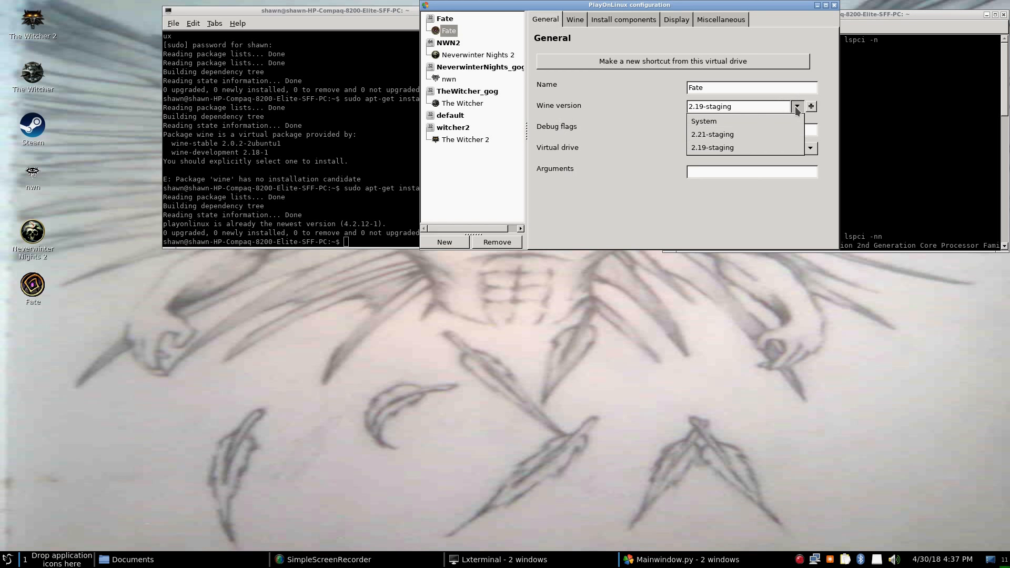
pyautogui.click(746, 137)
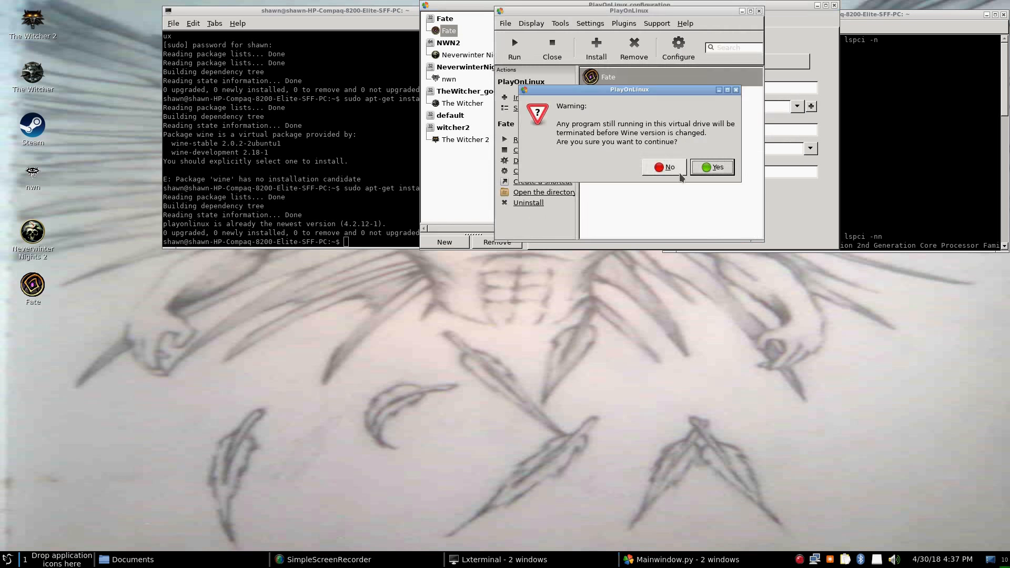
pyautogui.click(719, 170)
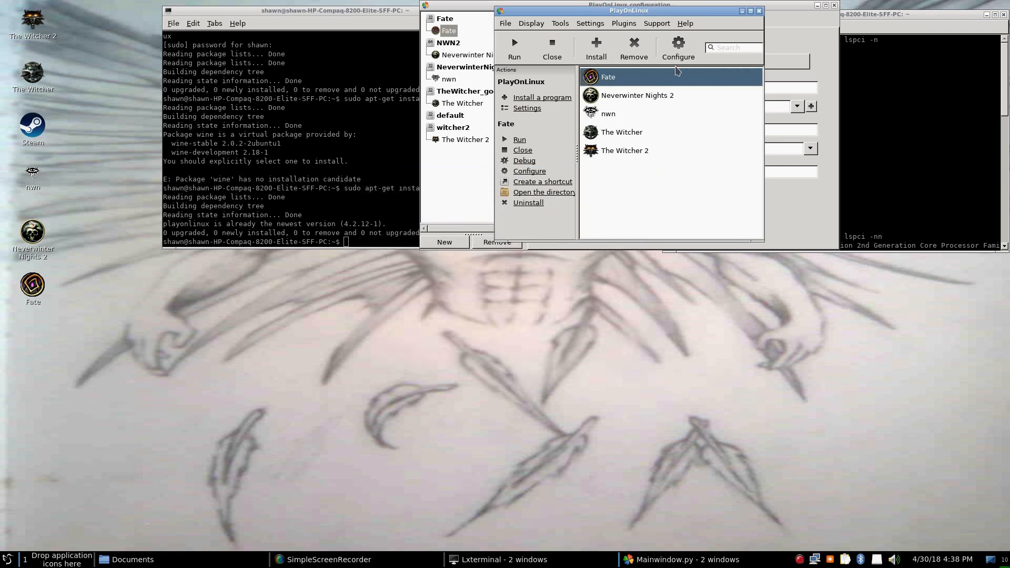
pyautogui.moveTo(703, 12); pyautogui.dragTo(398, 239)
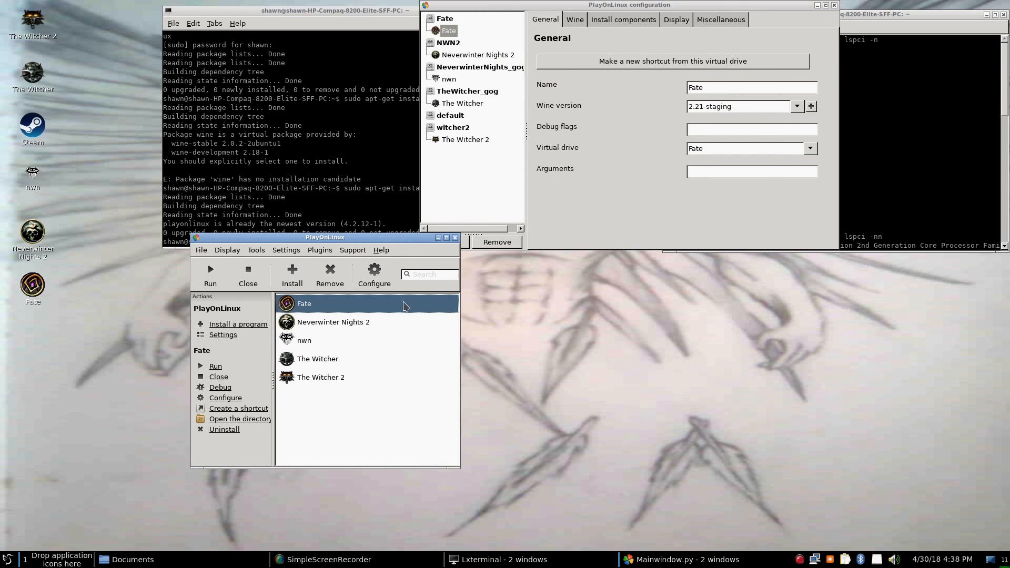
pyautogui.click(834, 6)
# Move the PlayOnLinux window clear of the lspci terminal and close both terminal windows.
pyautogui.moveTo(408, 238); pyautogui.dragTo(783, 4)
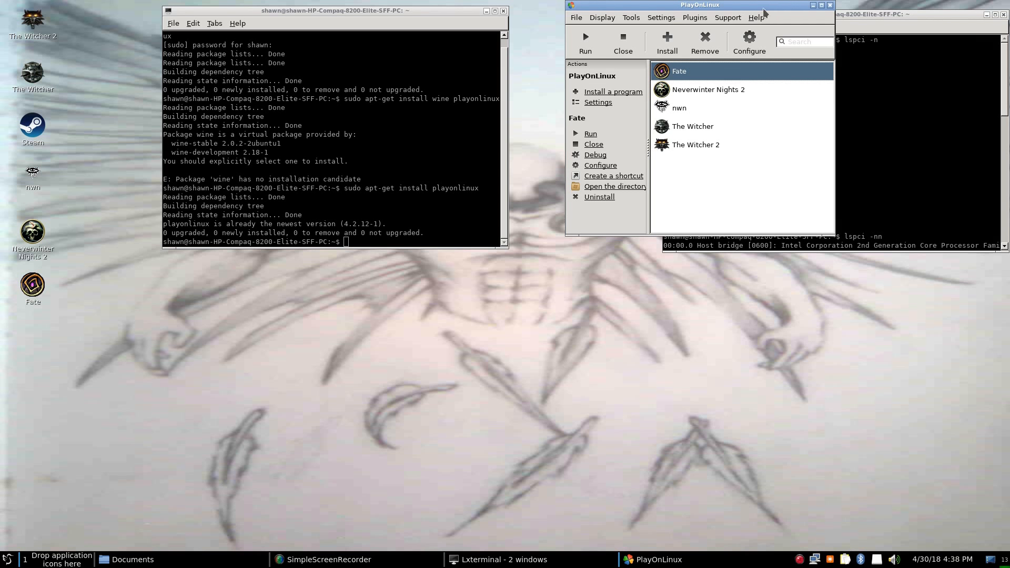
pyautogui.moveTo(764, 5); pyautogui.dragTo(597, 216)
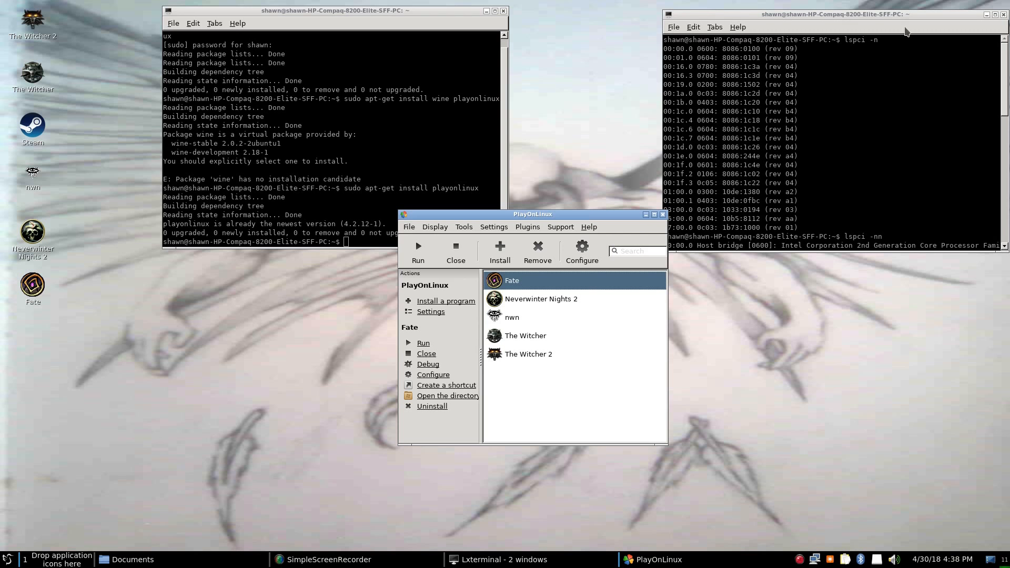
pyautogui.moveTo(1006, 29); pyautogui.dragTo(901, 26)
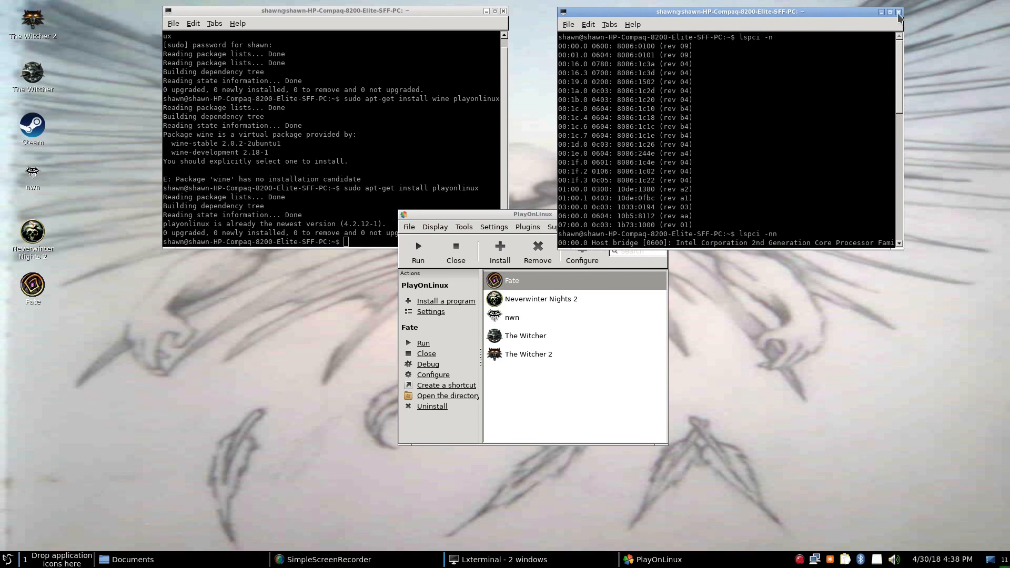
pyautogui.click(898, 13)
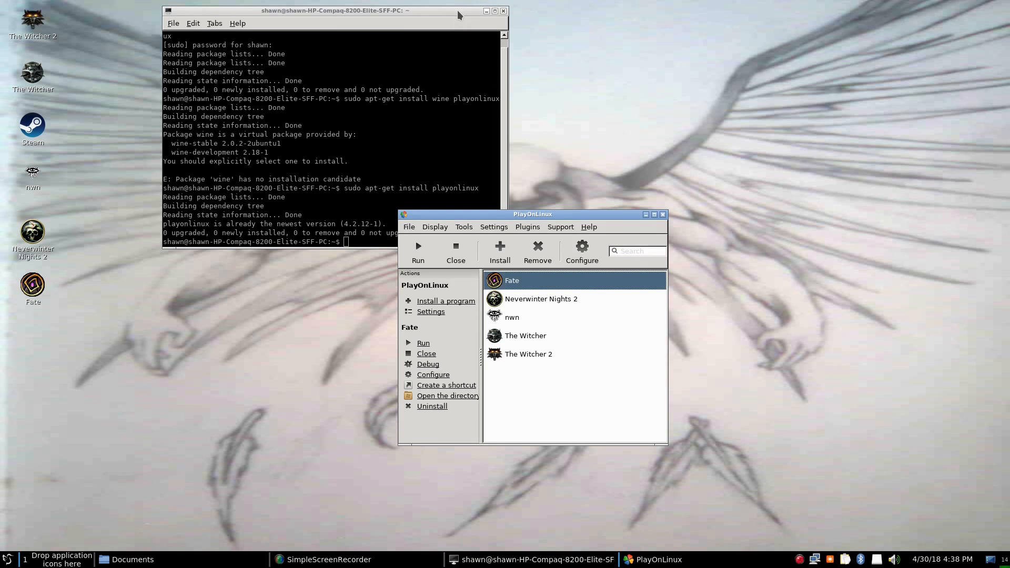
pyautogui.moveTo(457, 10); pyautogui.dragTo(541, 9)
pyautogui.click(588, 10)
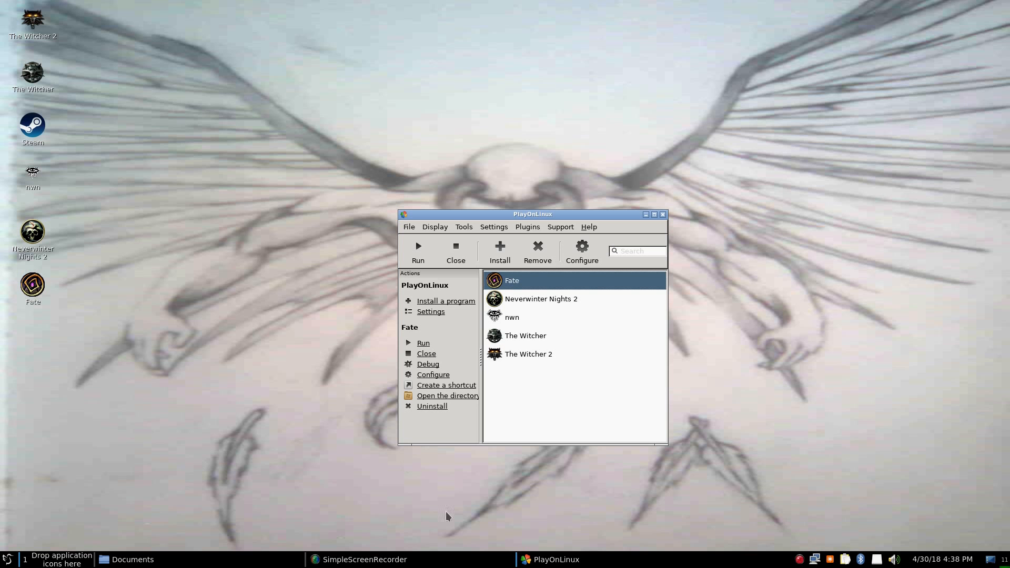
# Quit PlayOnLinux, confirm closing all its windows, and switch to SimpleScreenRecorder.
pyautogui.click(663, 214)
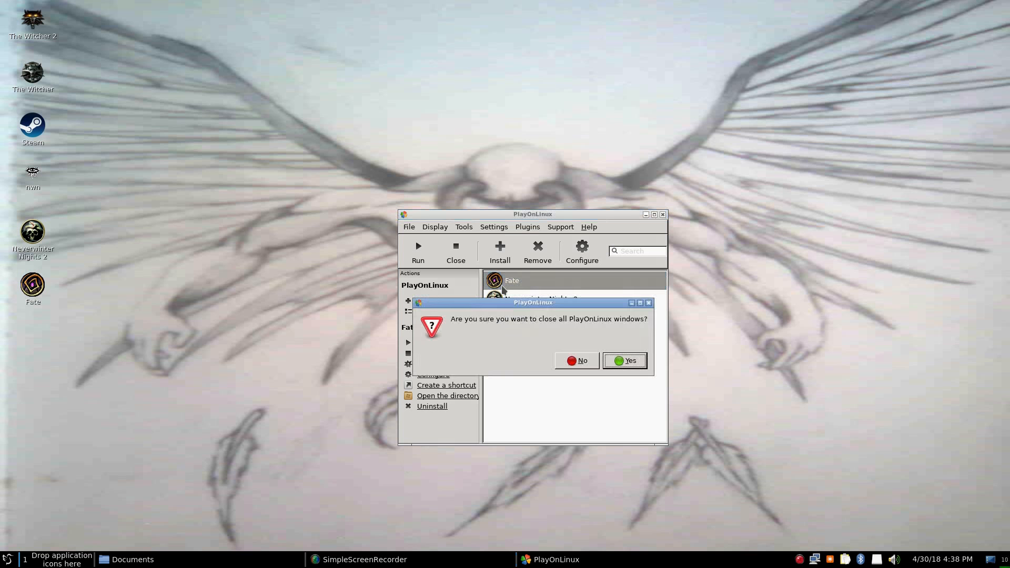
pyautogui.click(625, 360)
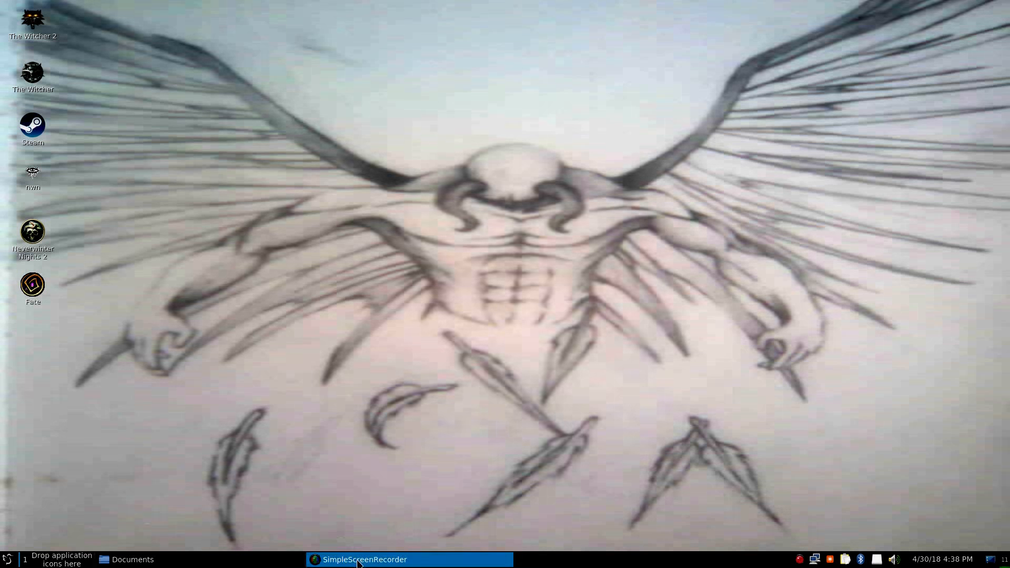
pyautogui.click(357, 561)
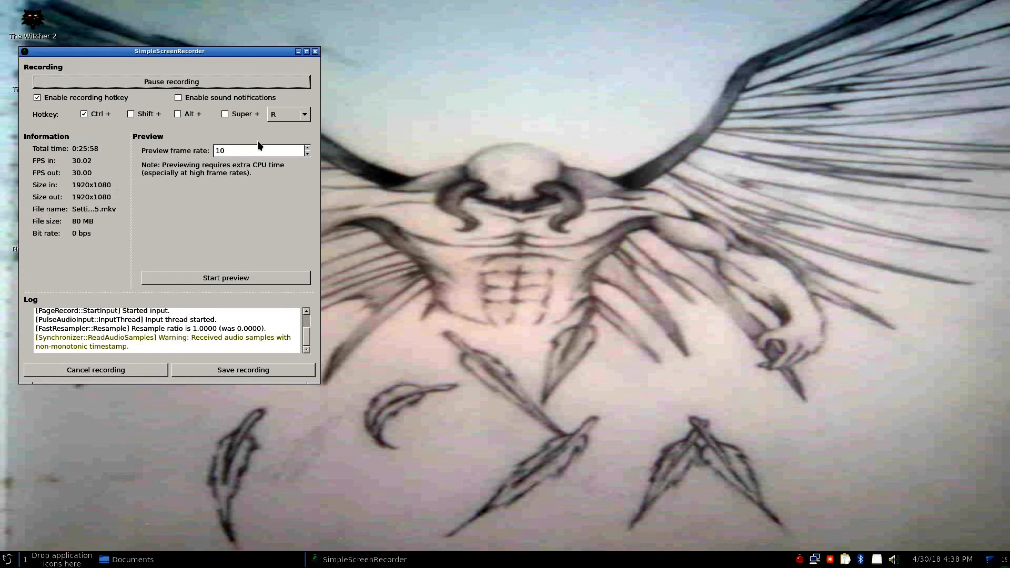